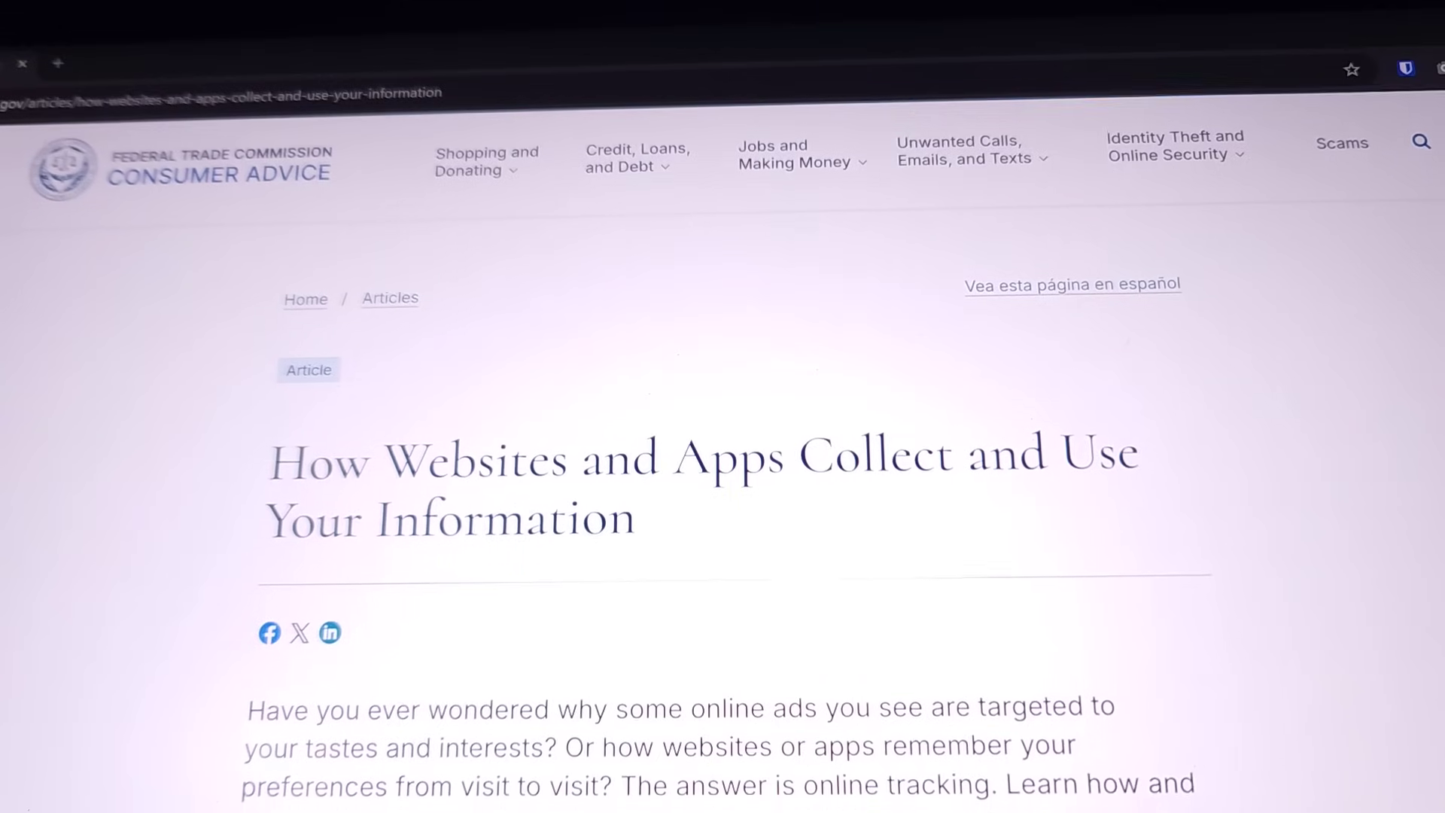
Scroll down through the online-tracking articles toward the SearXNG documentation
scroll(723, 452, down, 2)
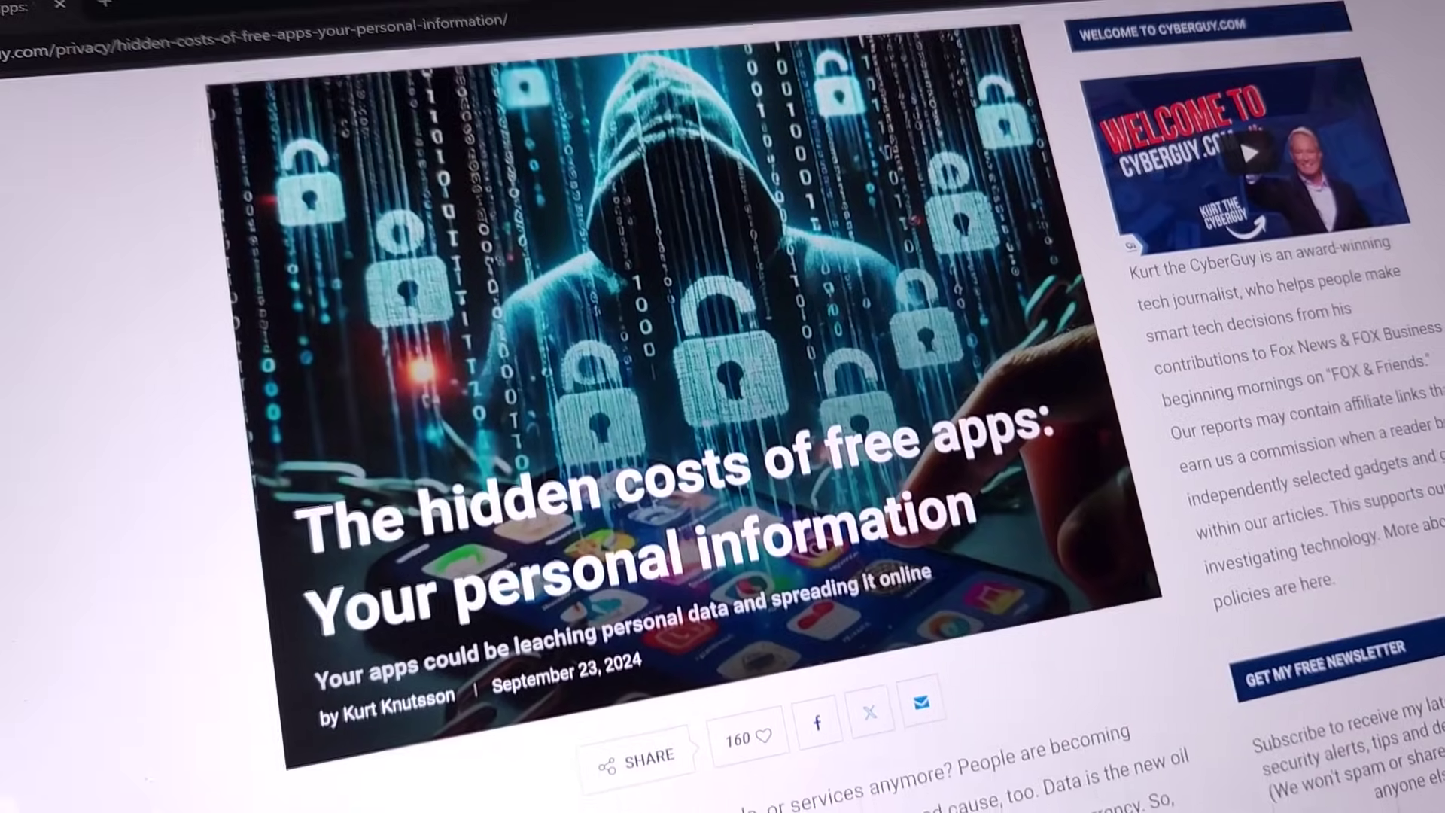
scroll(723, 452, down, 3)
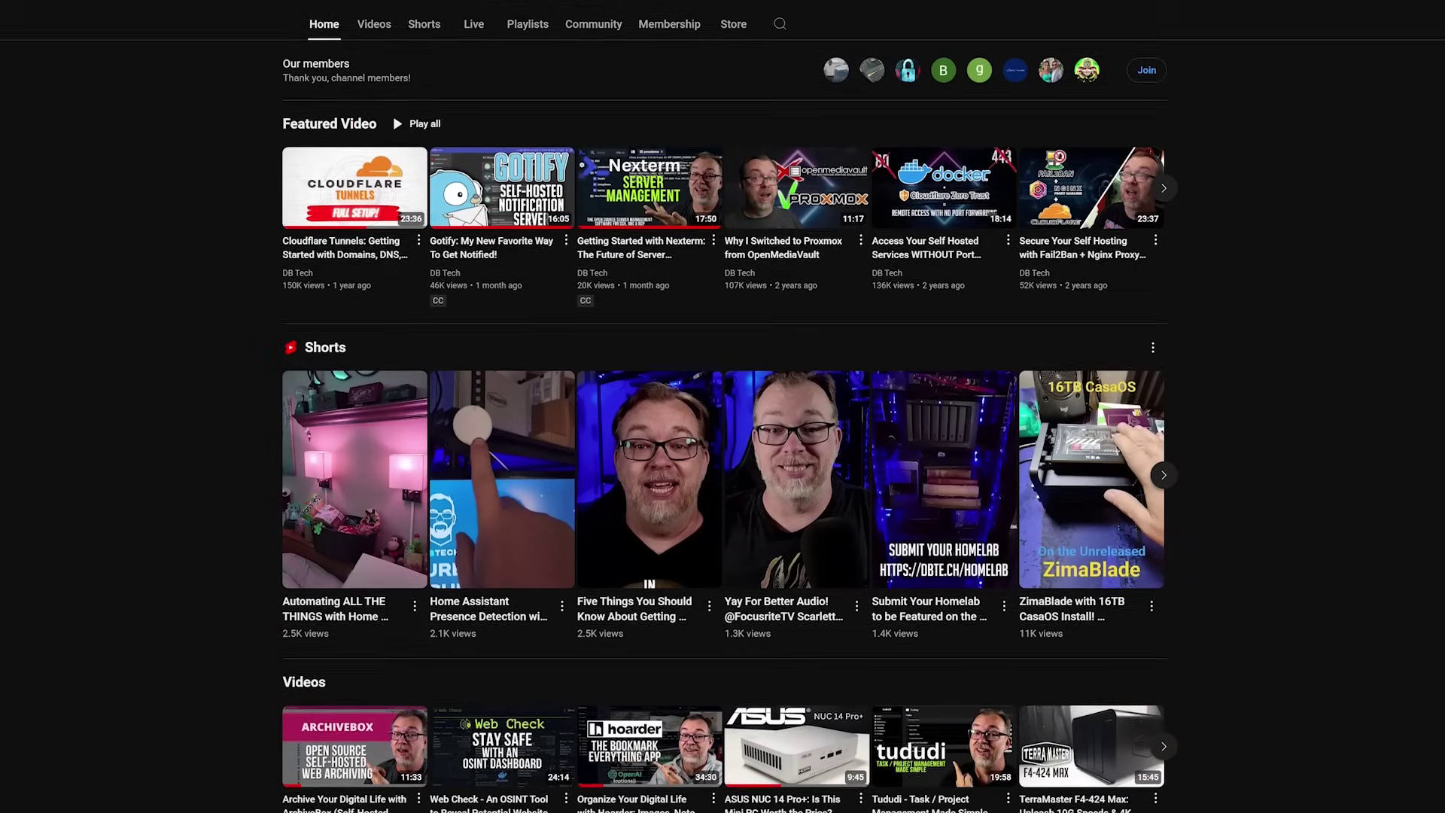
Scroll down through the DataCamp course catalogue
scroll(723, 406, down, 5)
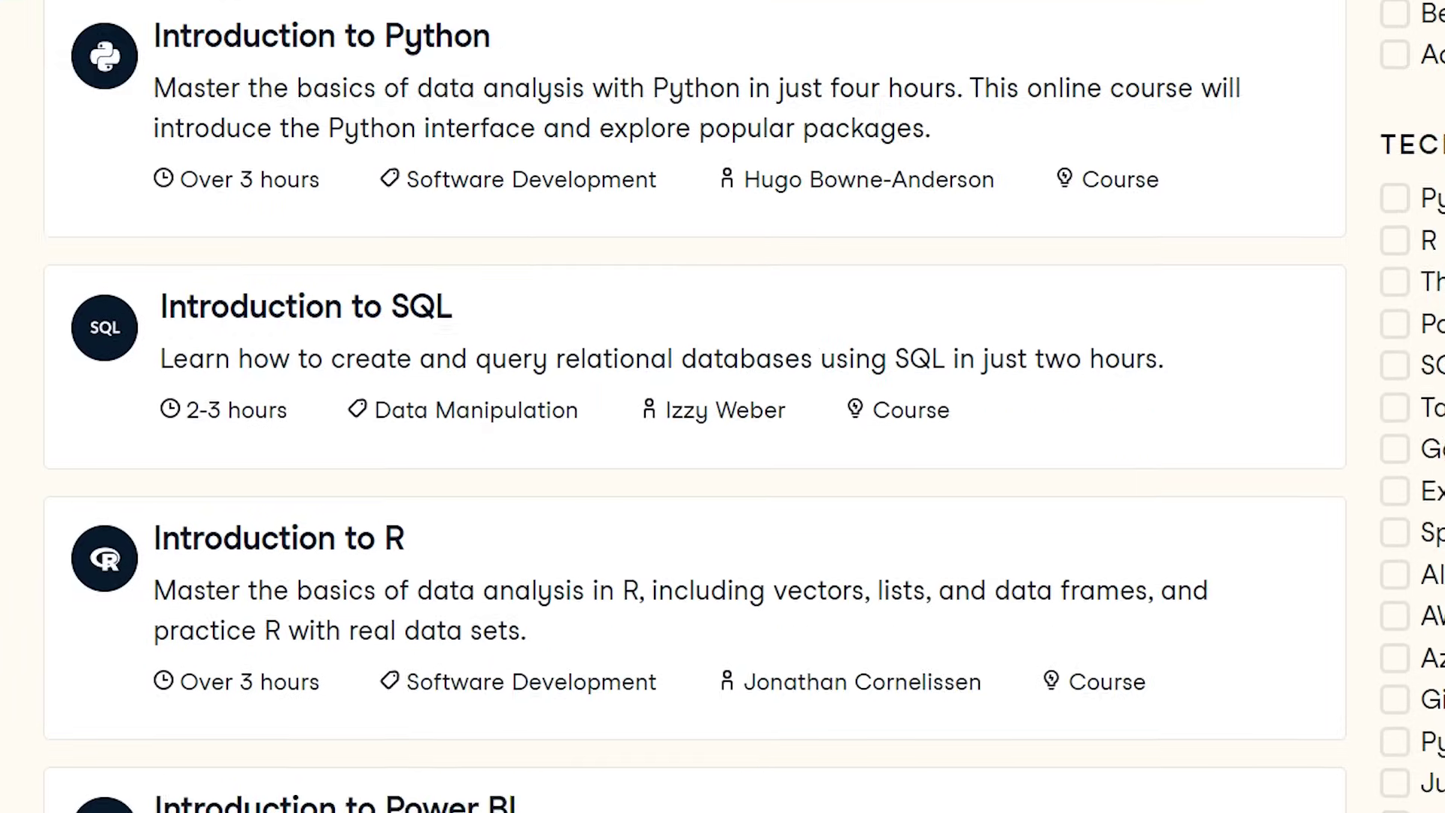
scroll(722, 406, down, 10)
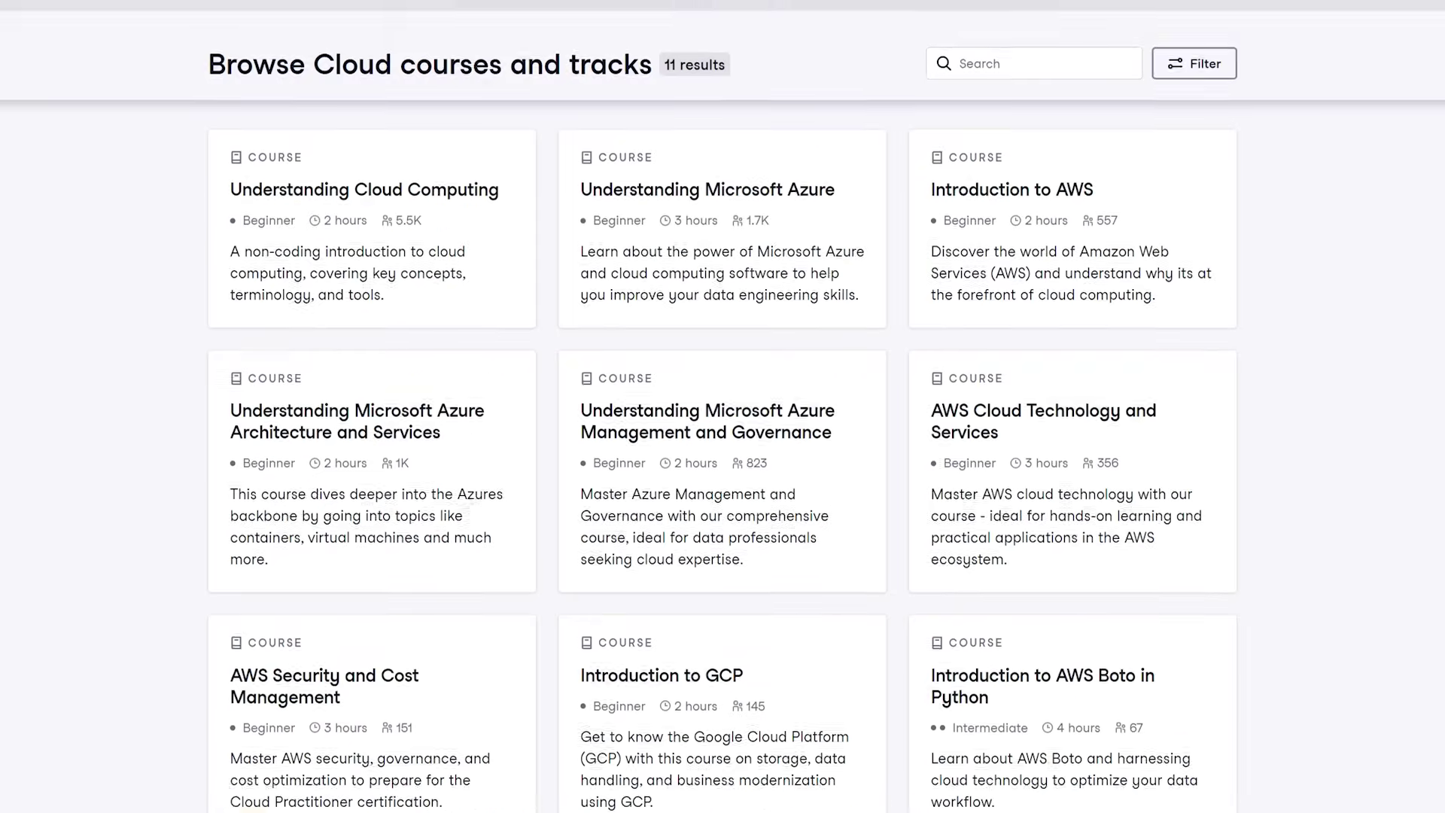
scroll(723, 406, down, 3)
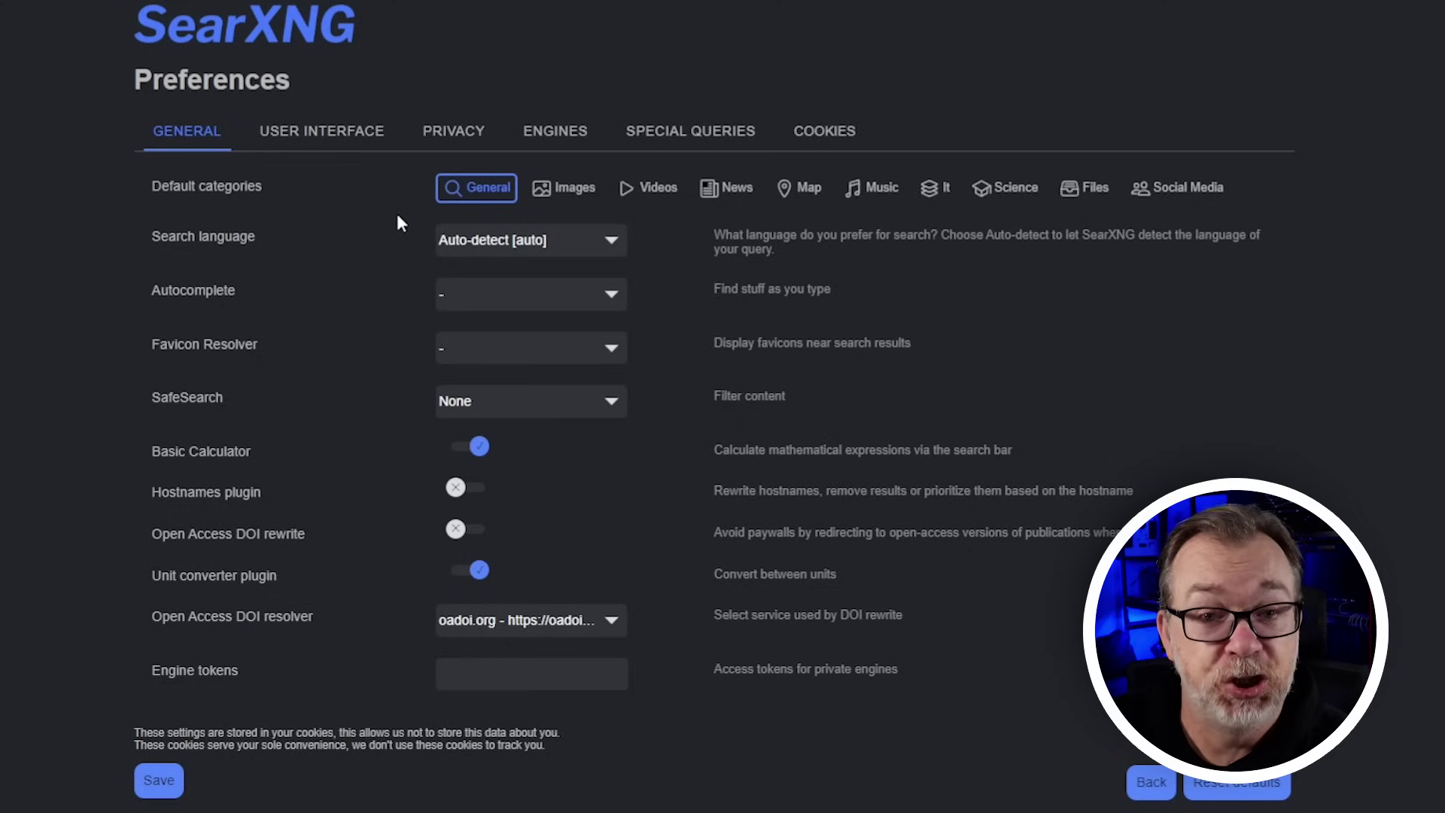
Select the Images, Videos, News, Map, Music, It, Science, Files and Social Media categories
click(548, 200)
click(632, 202)
click(712, 202)
click(798, 199)
click(877, 197)
click(946, 199)
click(1006, 198)
click(1099, 197)
click(1181, 195)
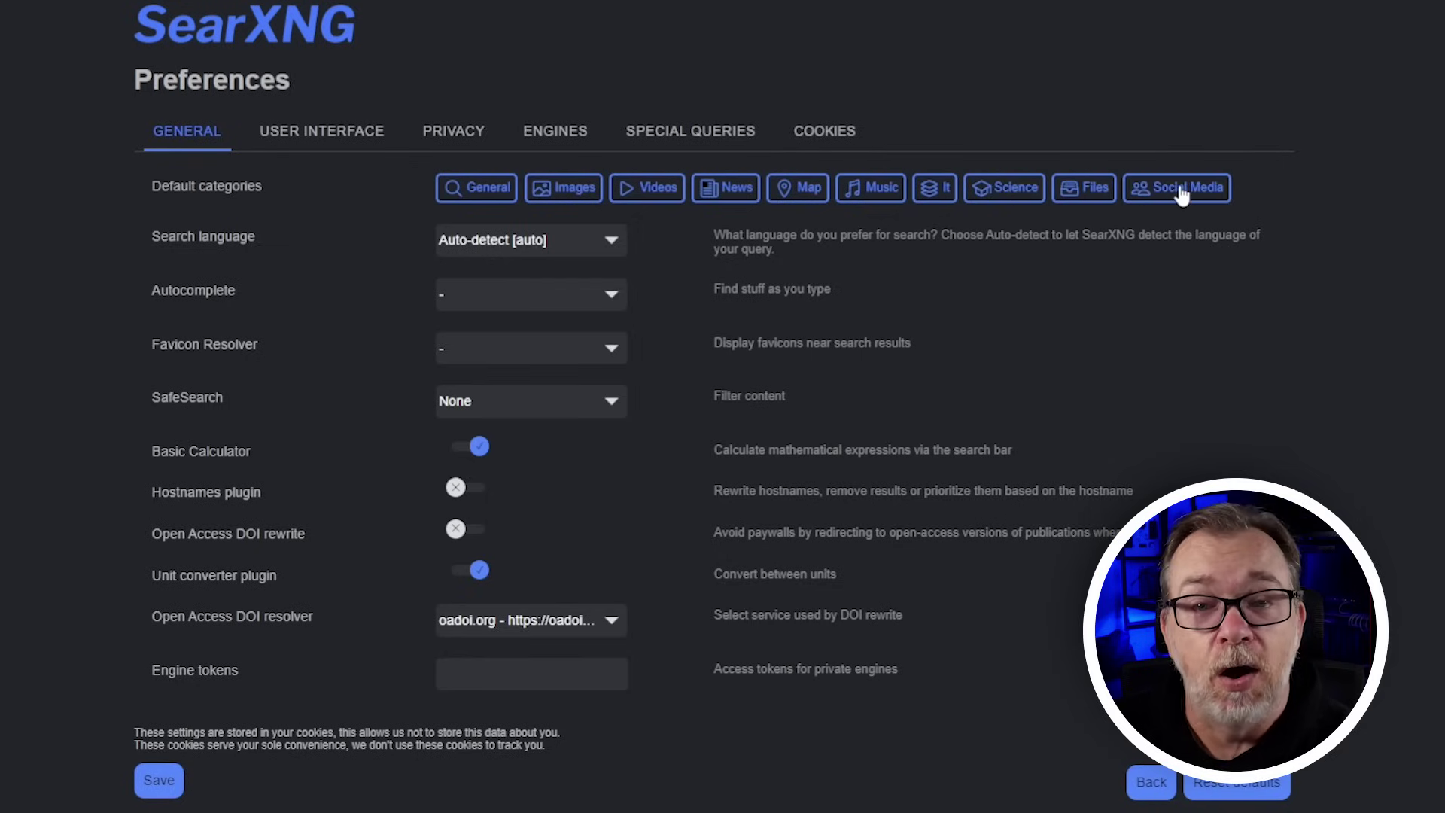
Deselect Social Media, Files, Science and It again, keeping General through Music
click(1182, 194)
click(1076, 197)
click(1028, 200)
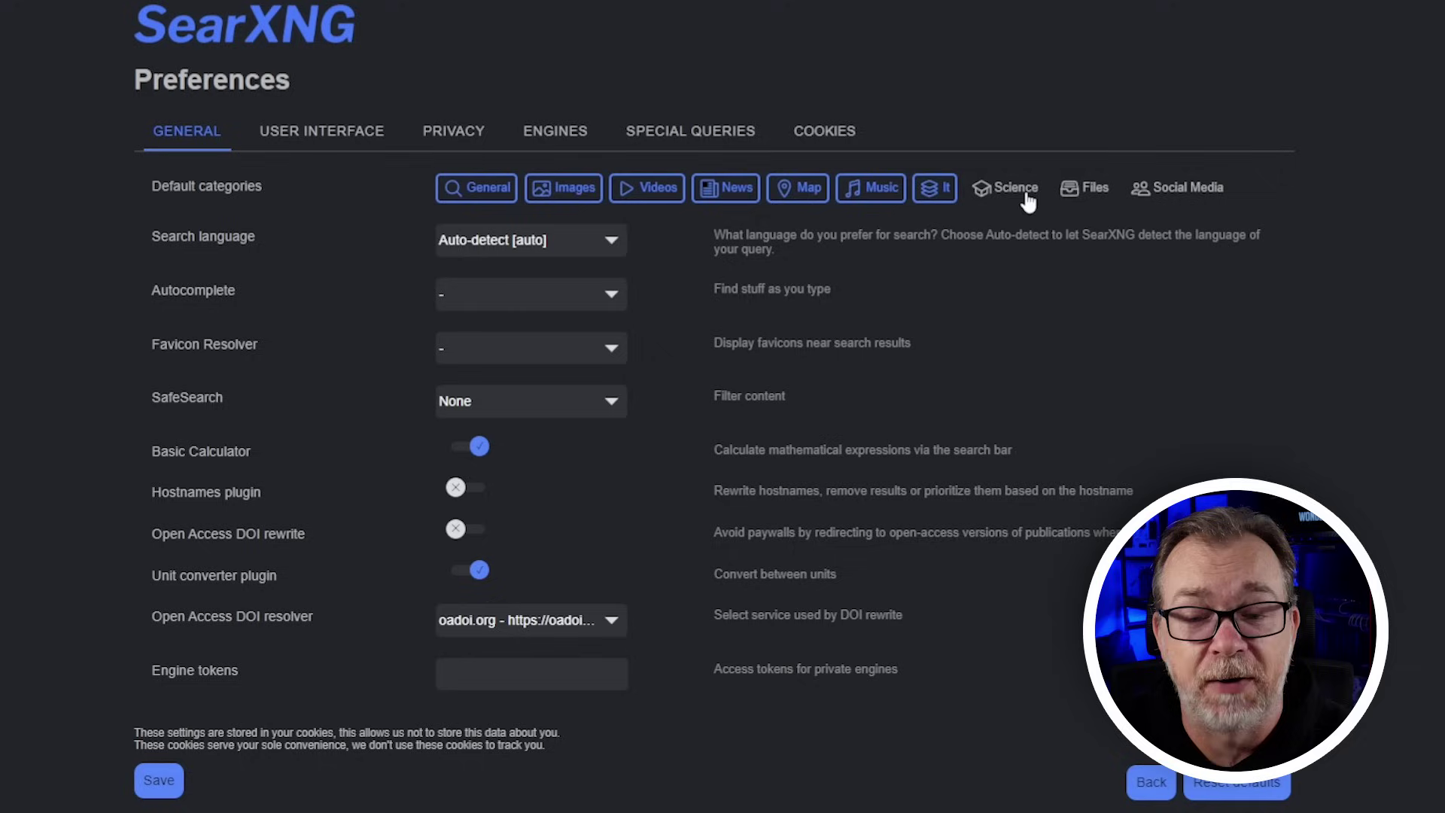
click(933, 201)
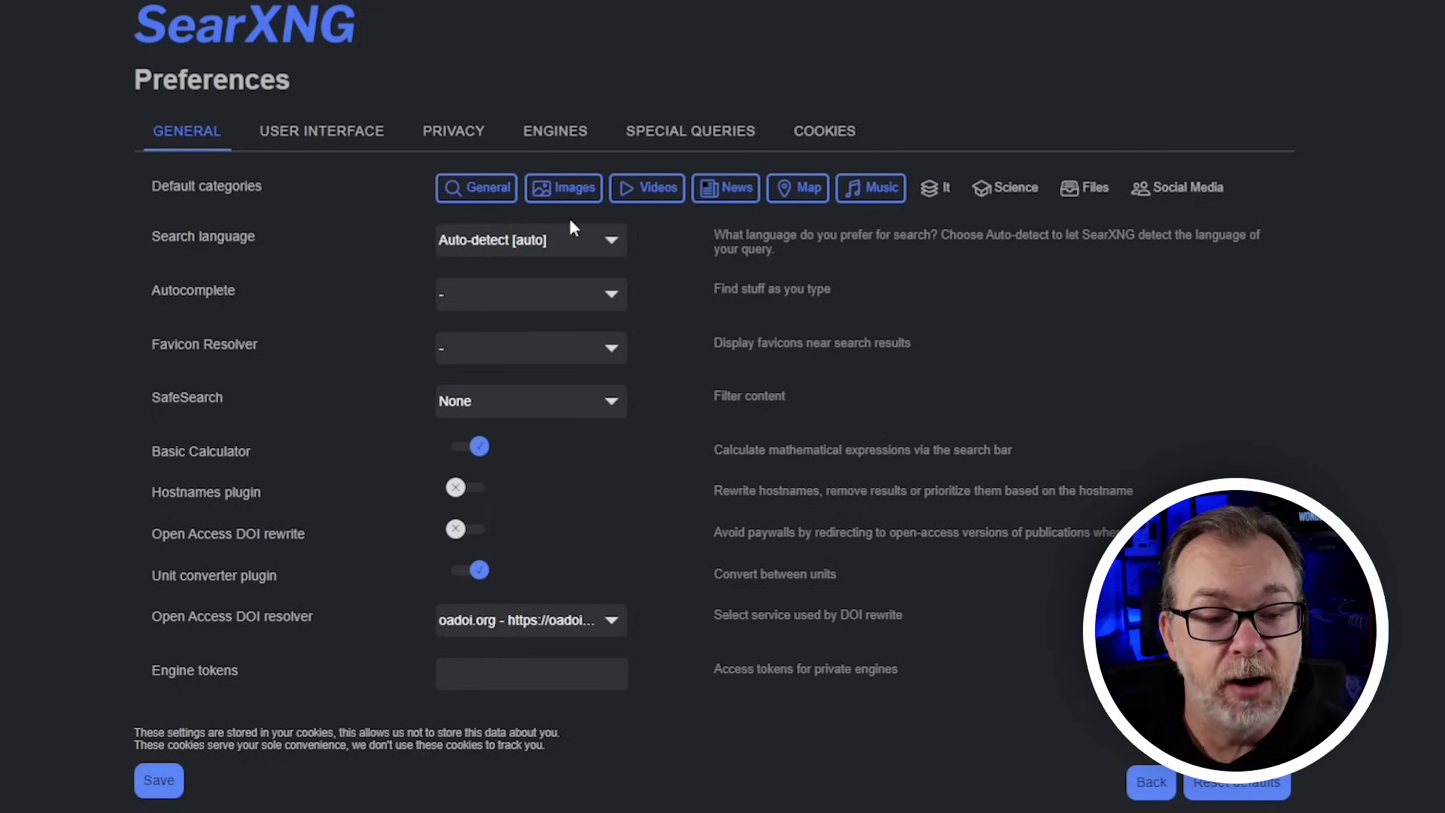
click(501, 258)
scroll(539, 382, down, 15)
scroll(538, 378, up, 15)
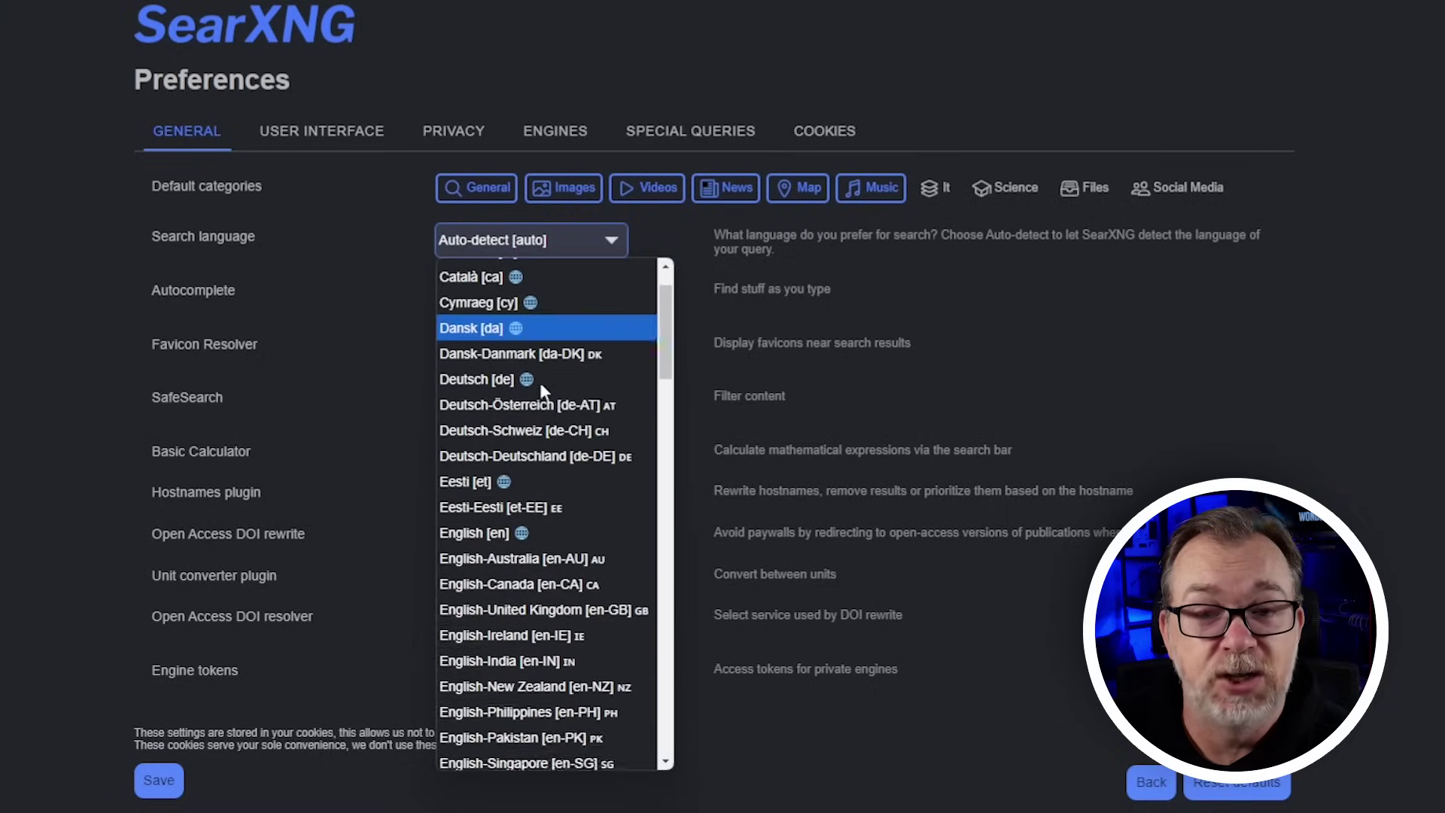
click(366, 292)
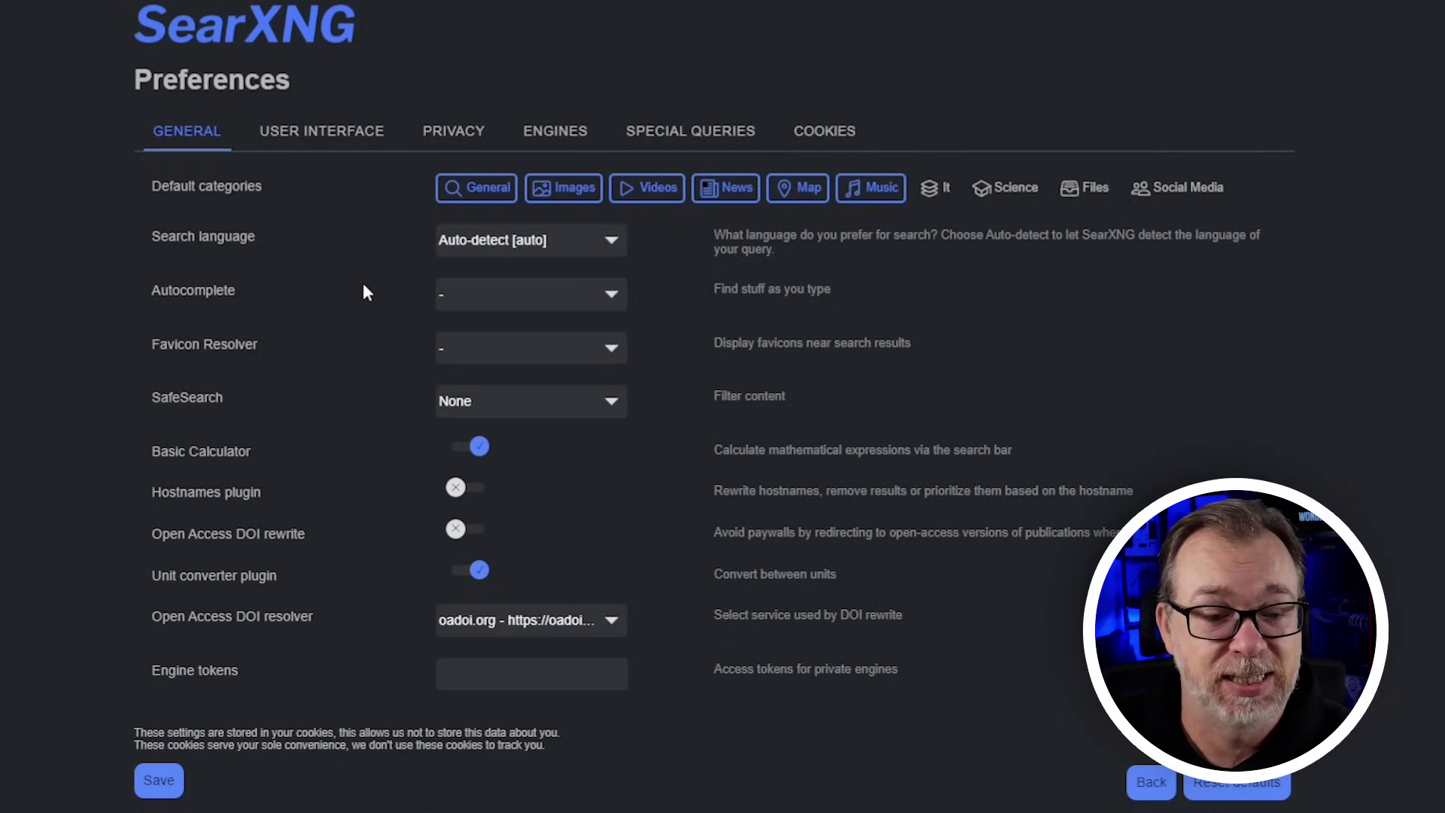
click(568, 311)
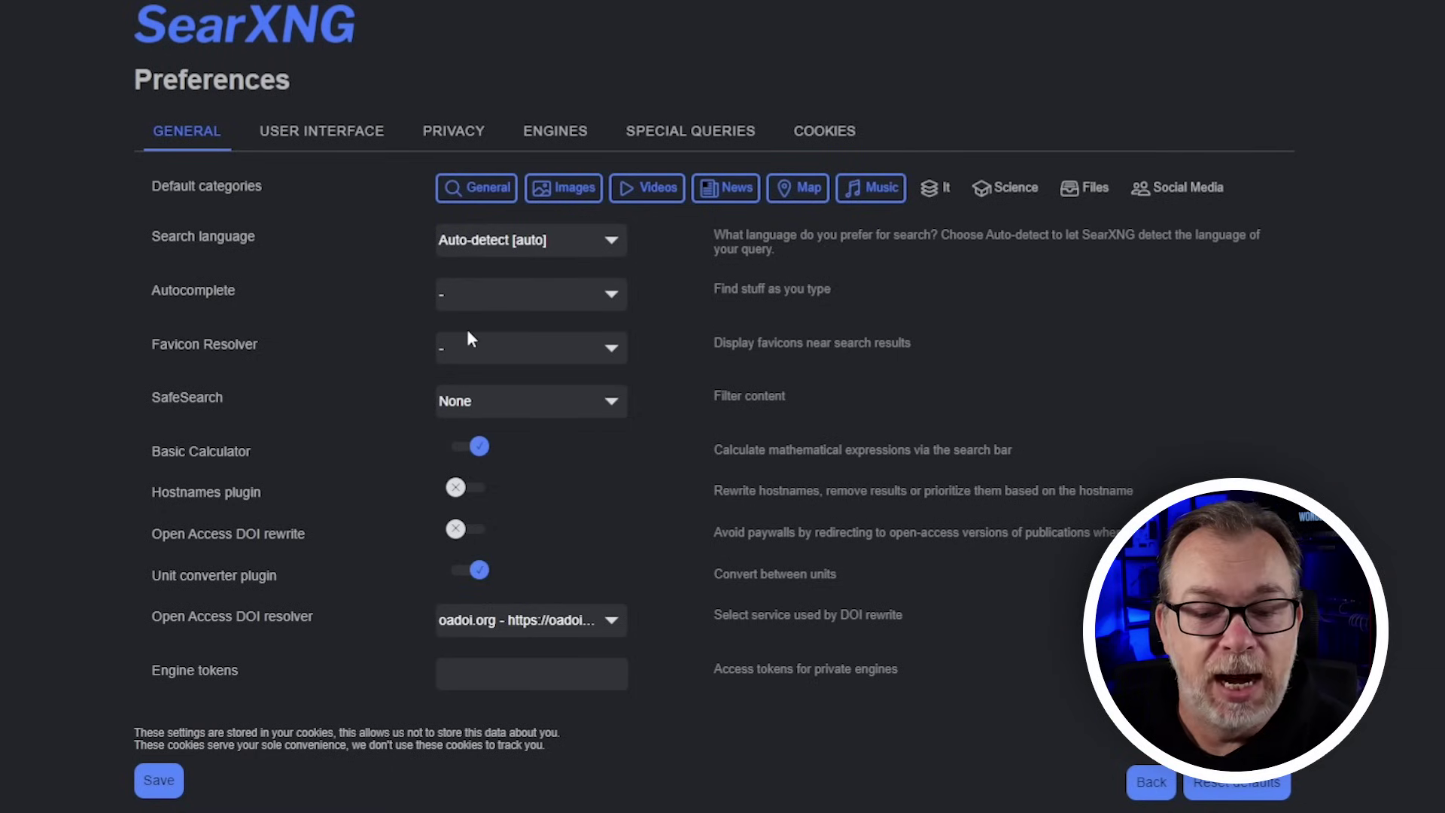
click(448, 347)
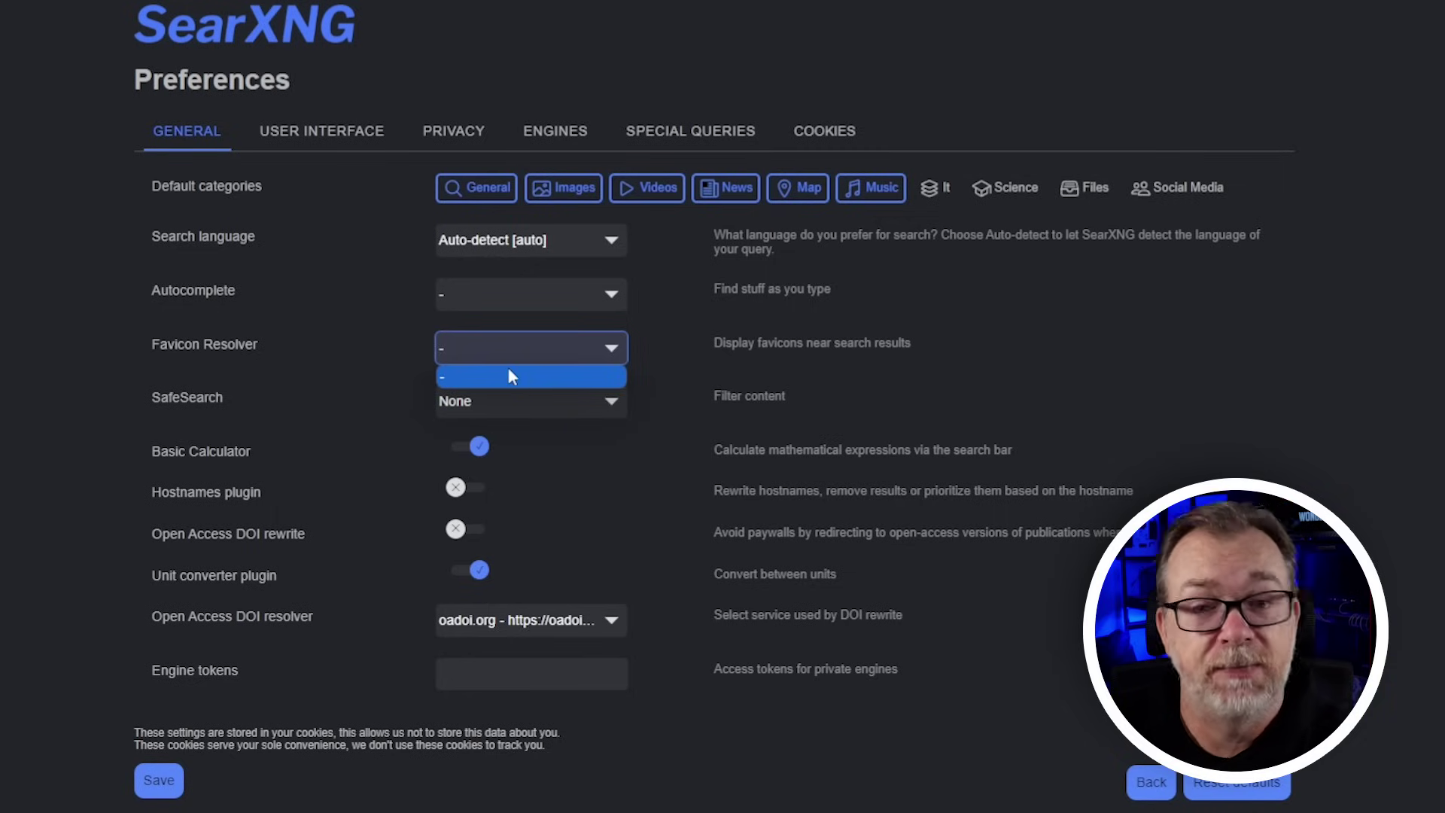
Leave the favicon resolver unset and keep SafeSearch at None
click(384, 369)
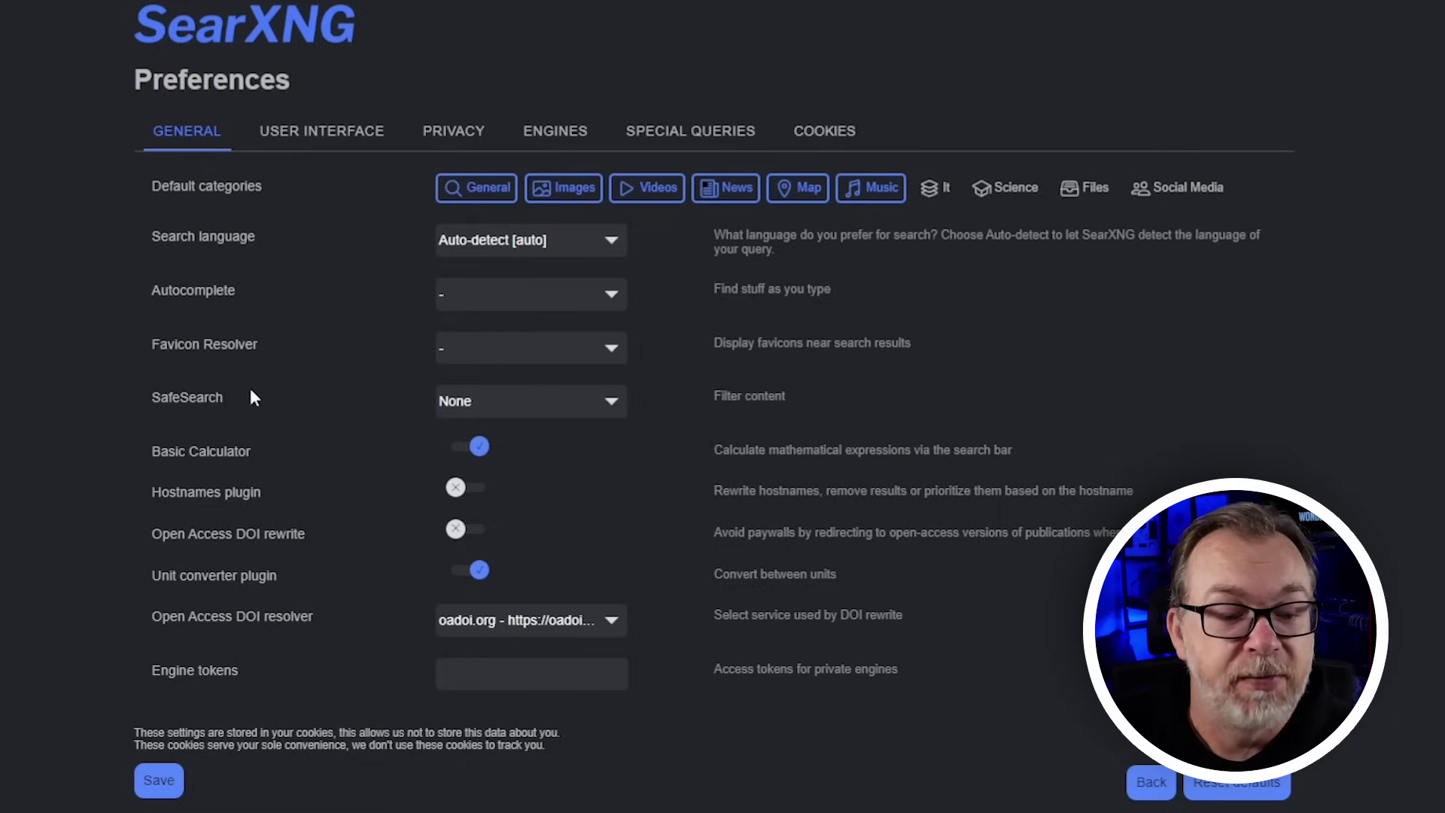
click(508, 412)
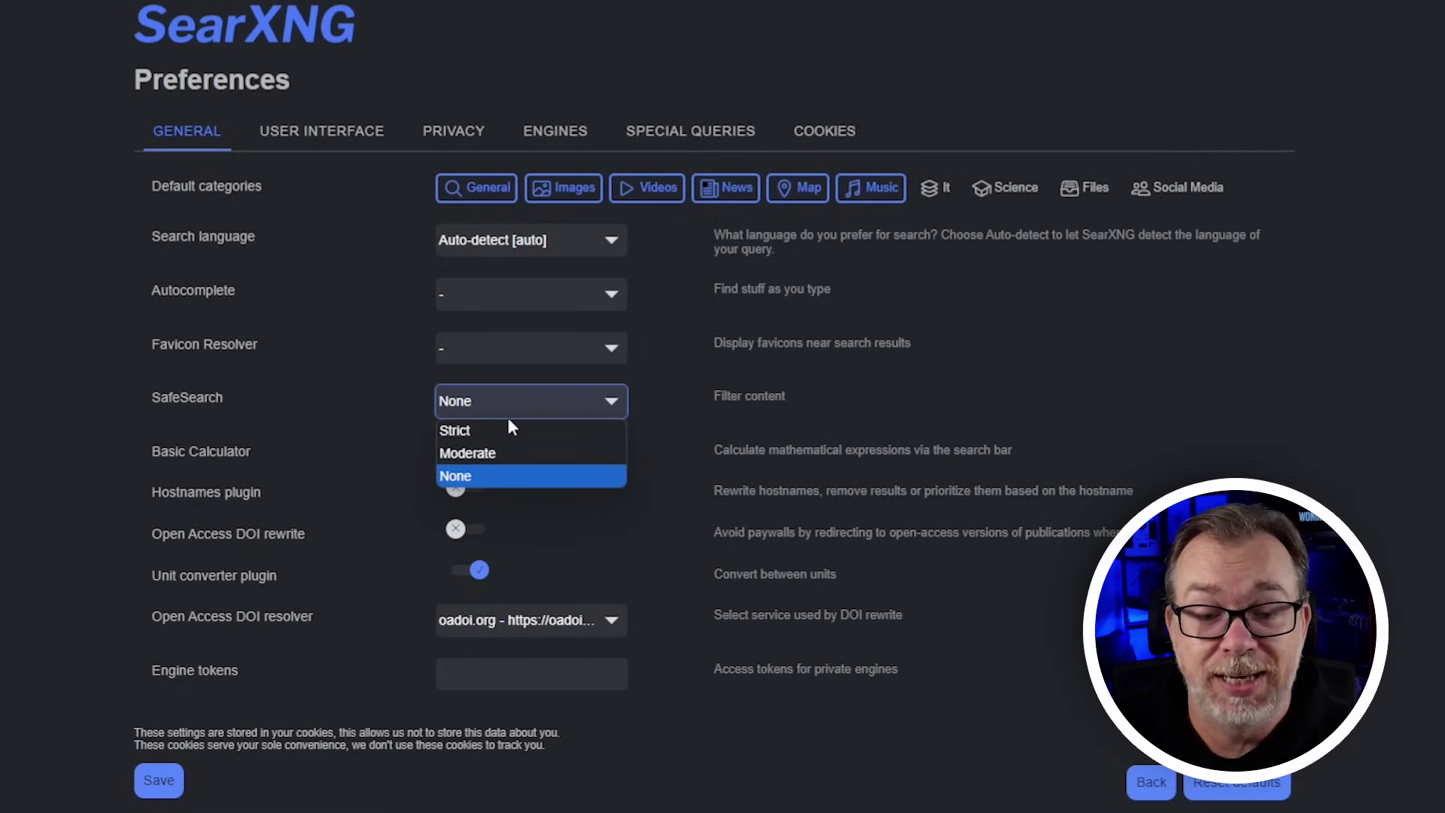
click(678, 420)
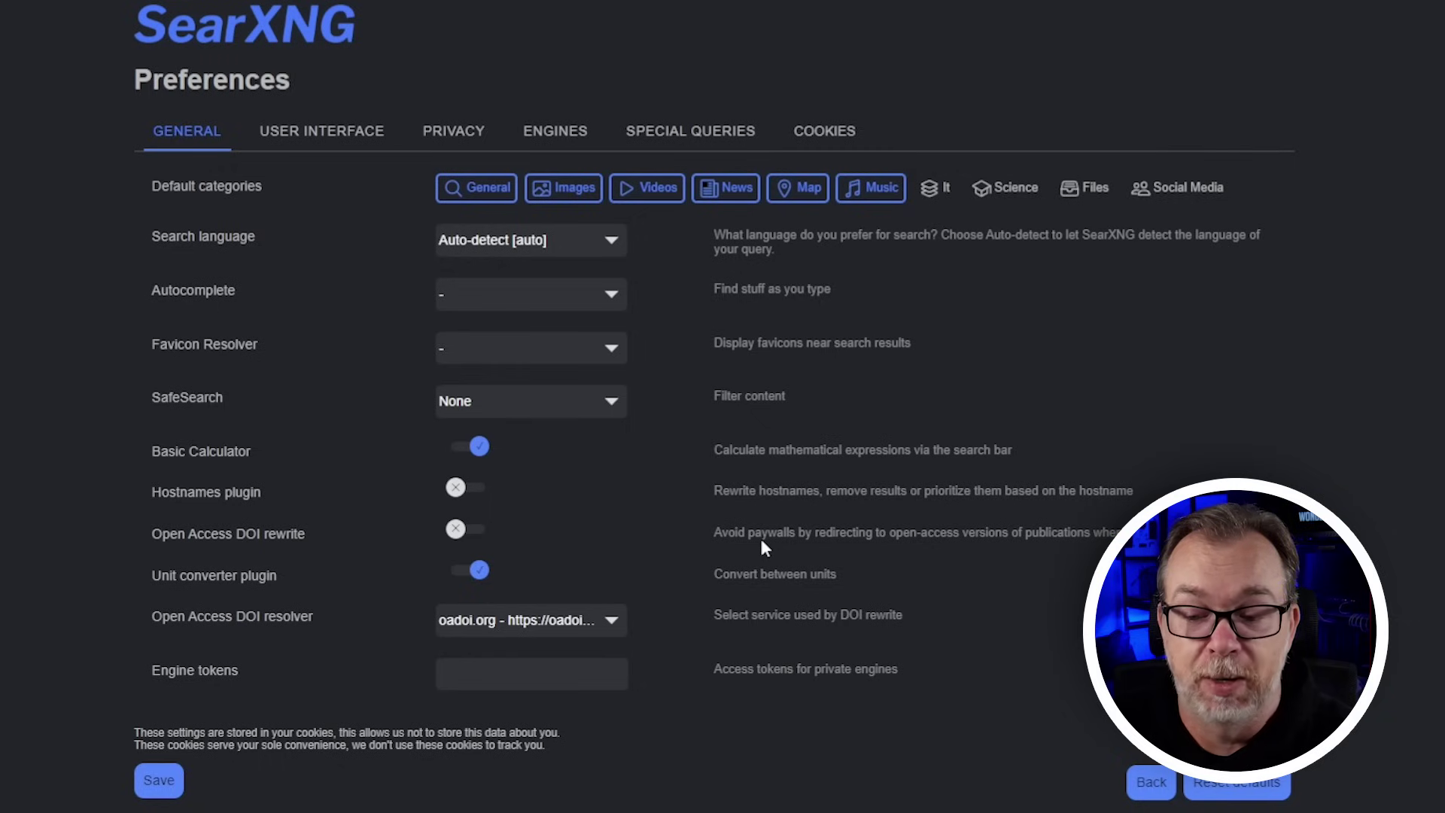
Enable Open Access DOI rewrite, keeping oadoi.org as the DOI resolver
click(464, 530)
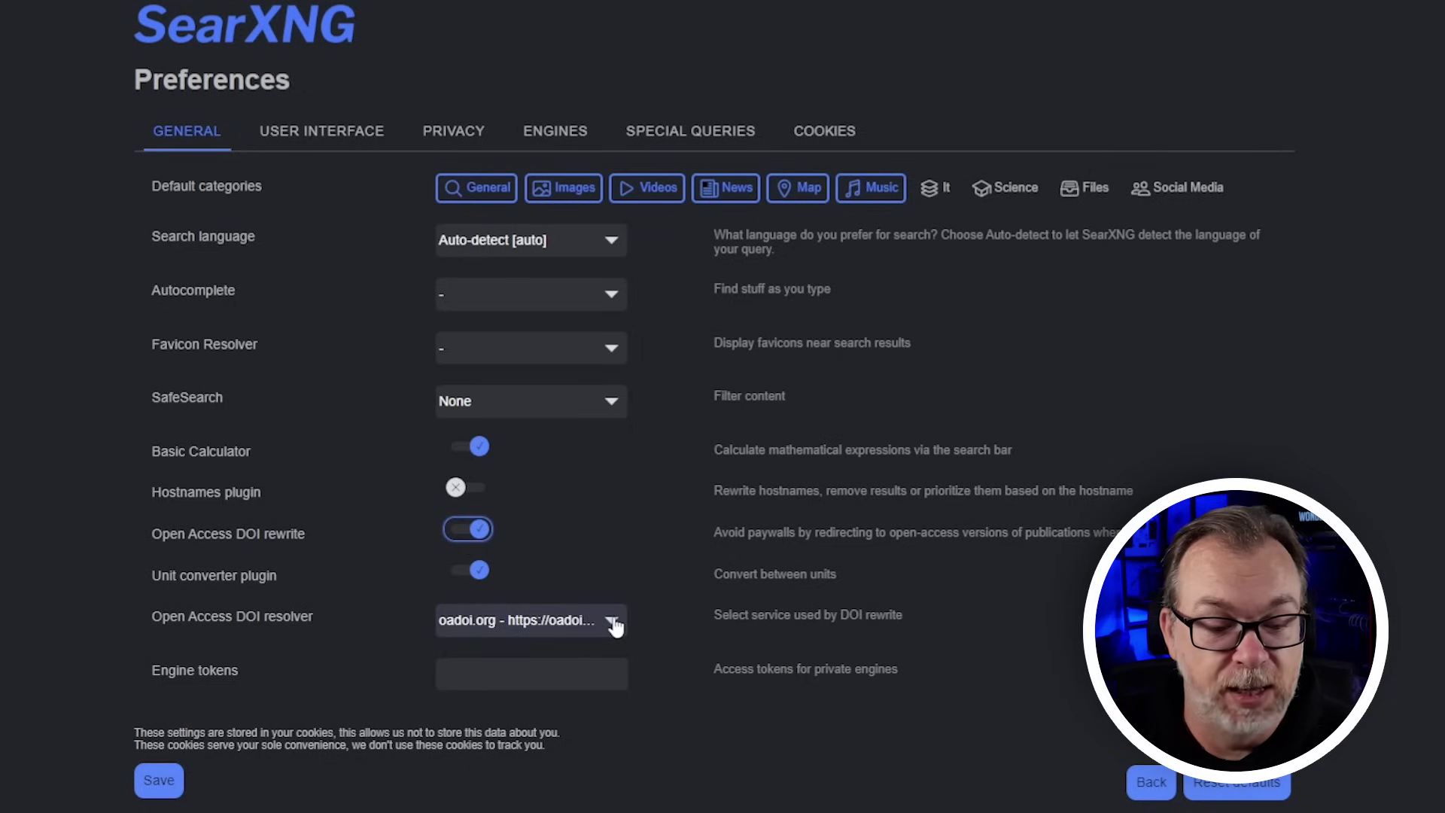
click(495, 631)
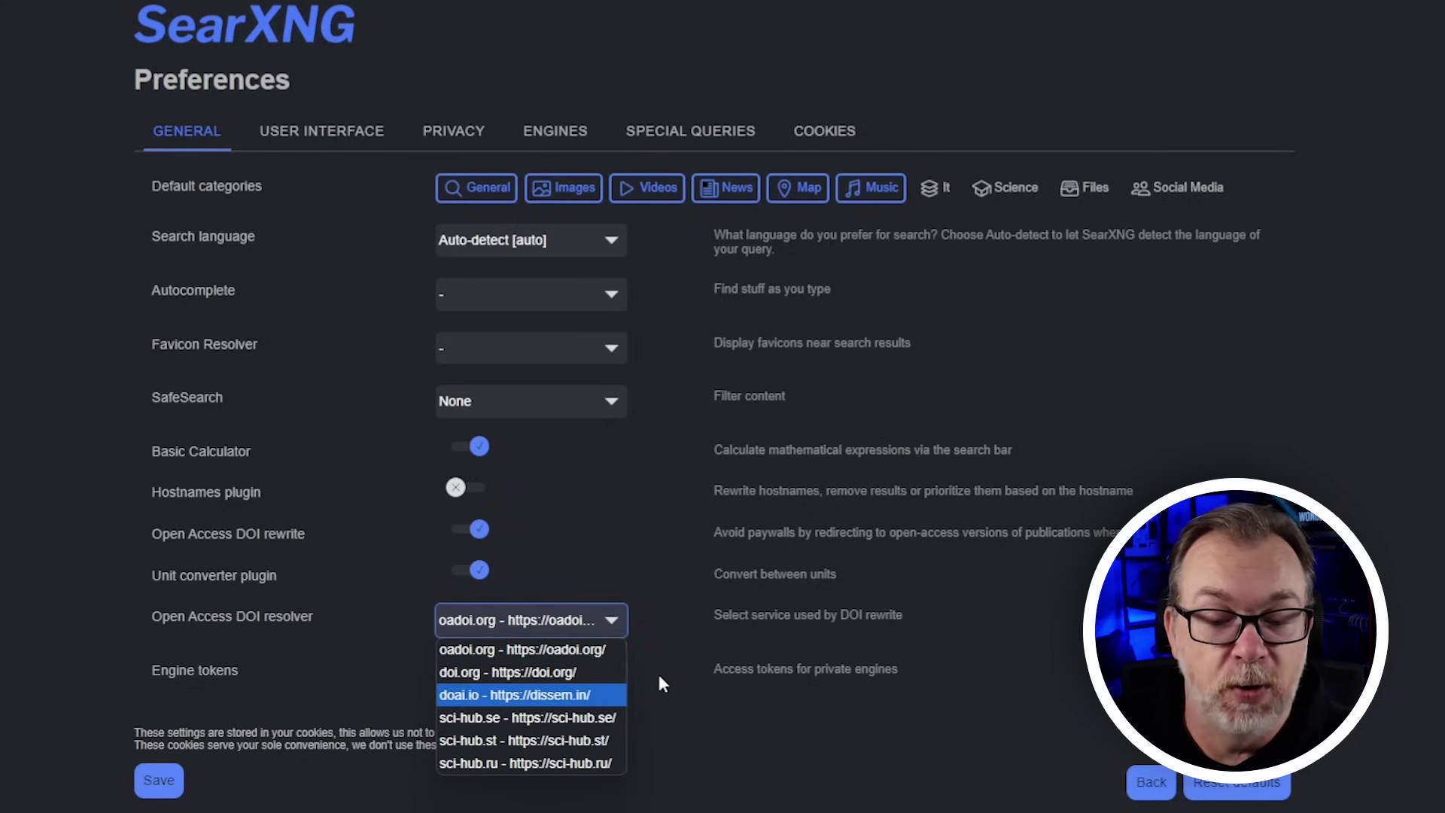
click(692, 622)
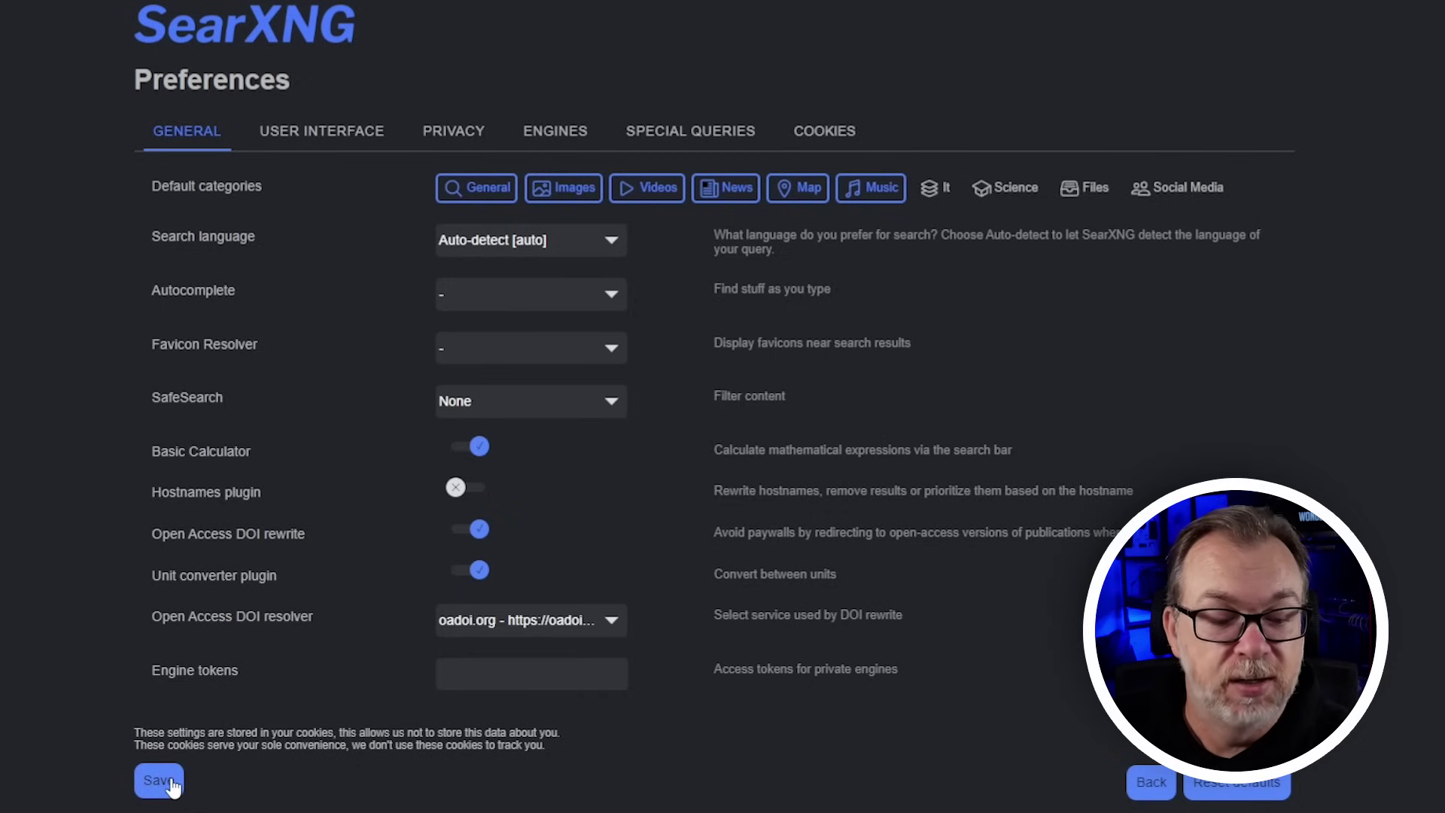
click(297, 141)
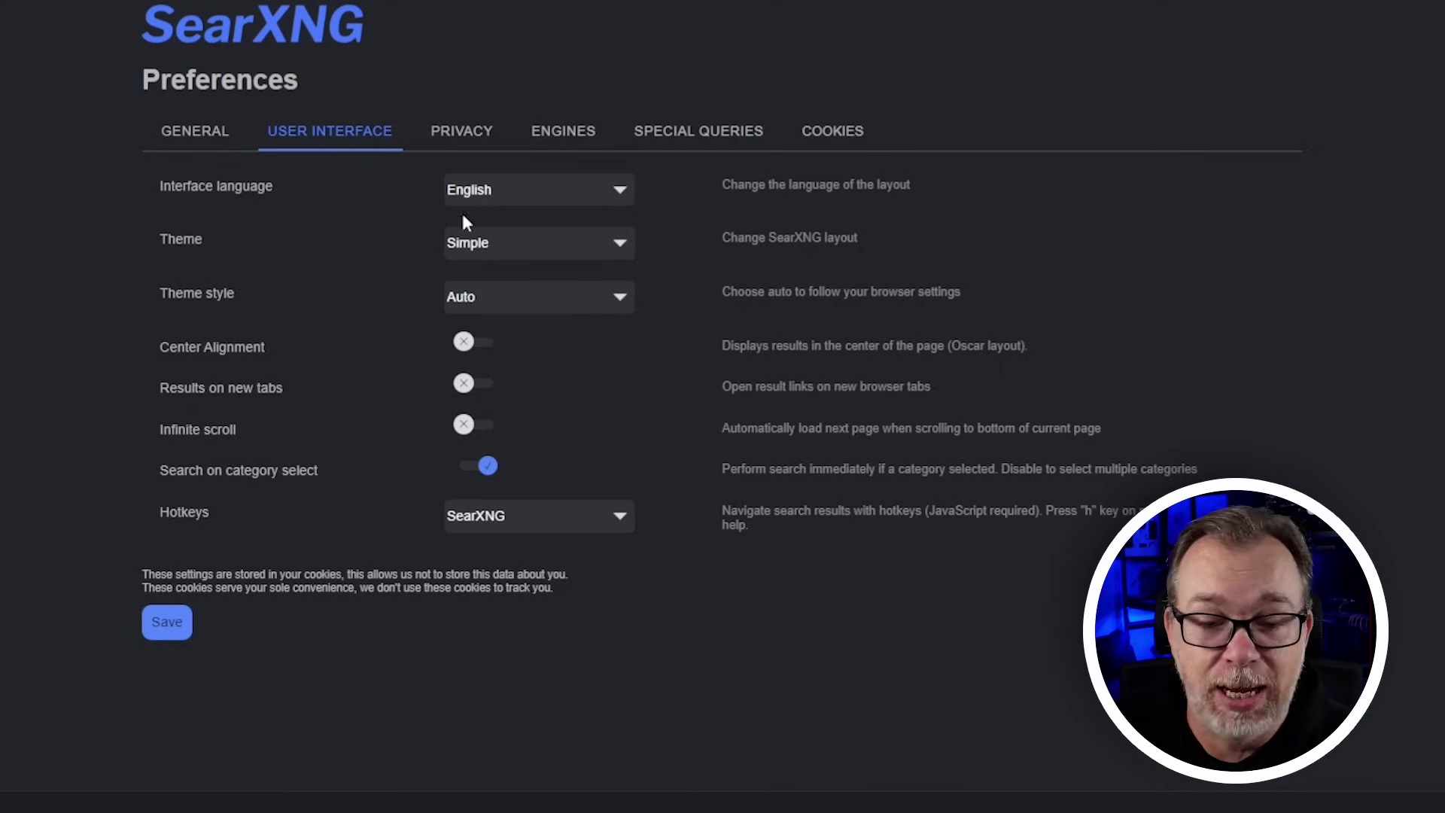
Keep the Simple theme with the Auto theme style
click(487, 252)
click(485, 256)
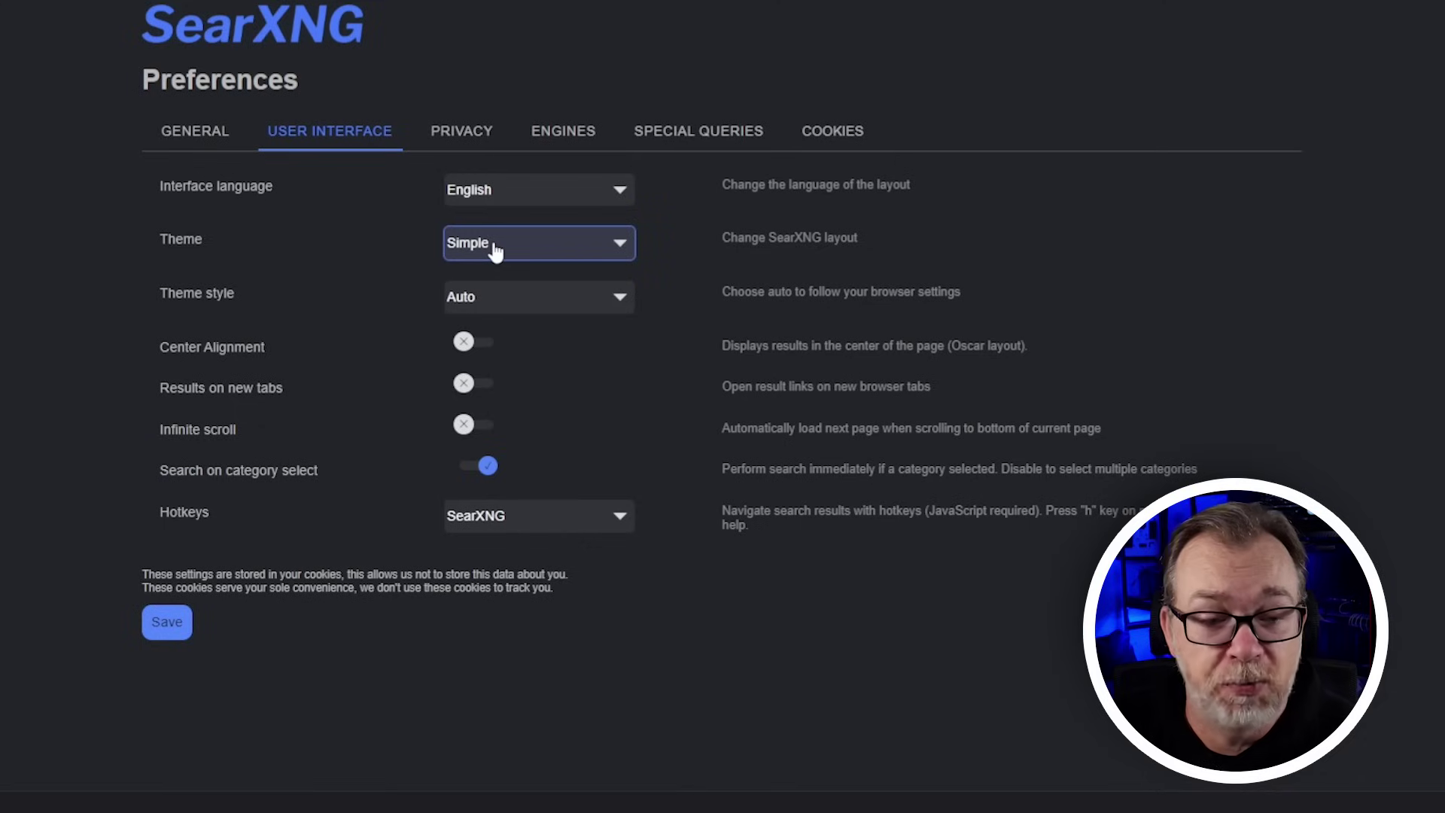
click(482, 310)
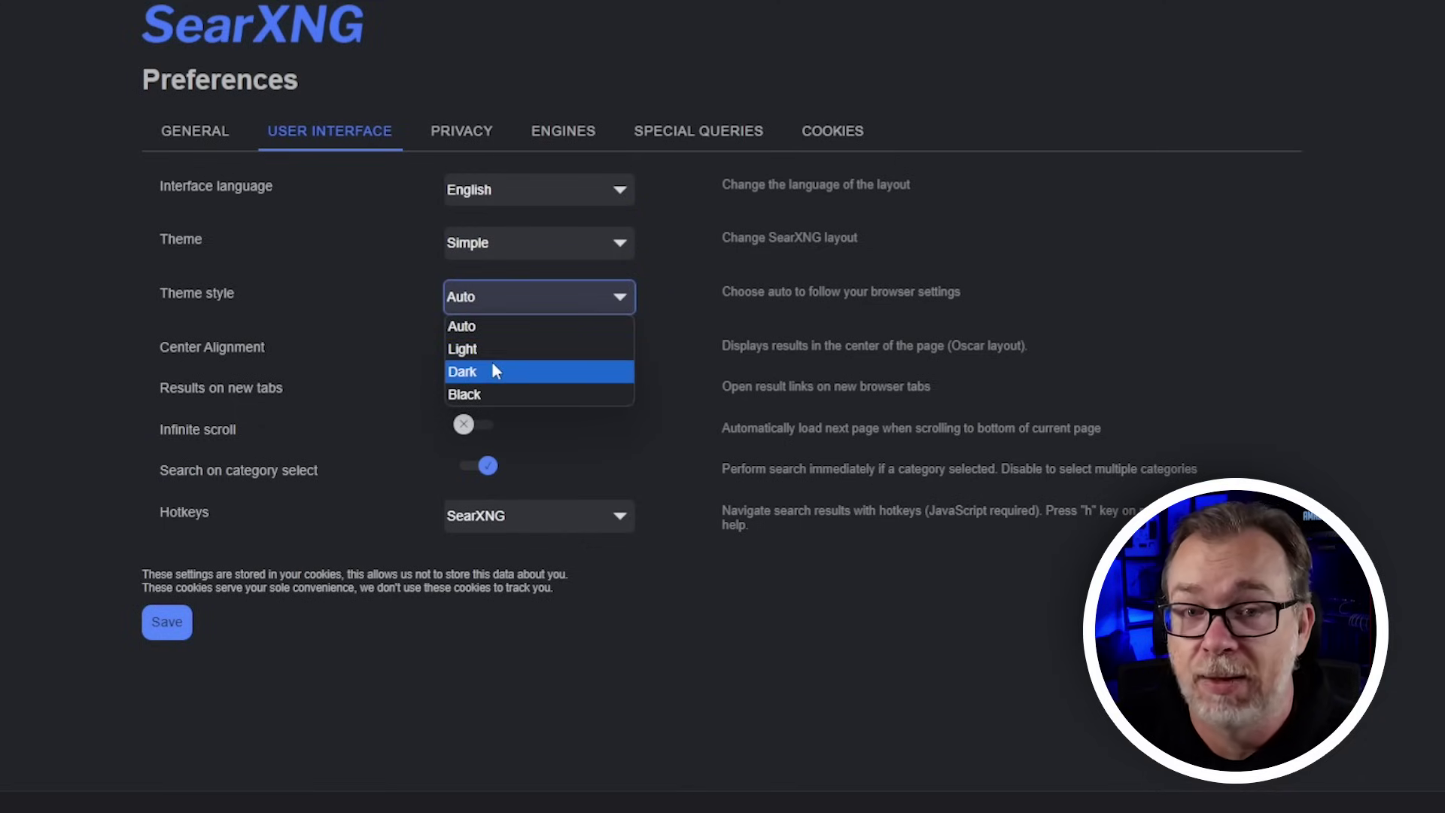
click(322, 348)
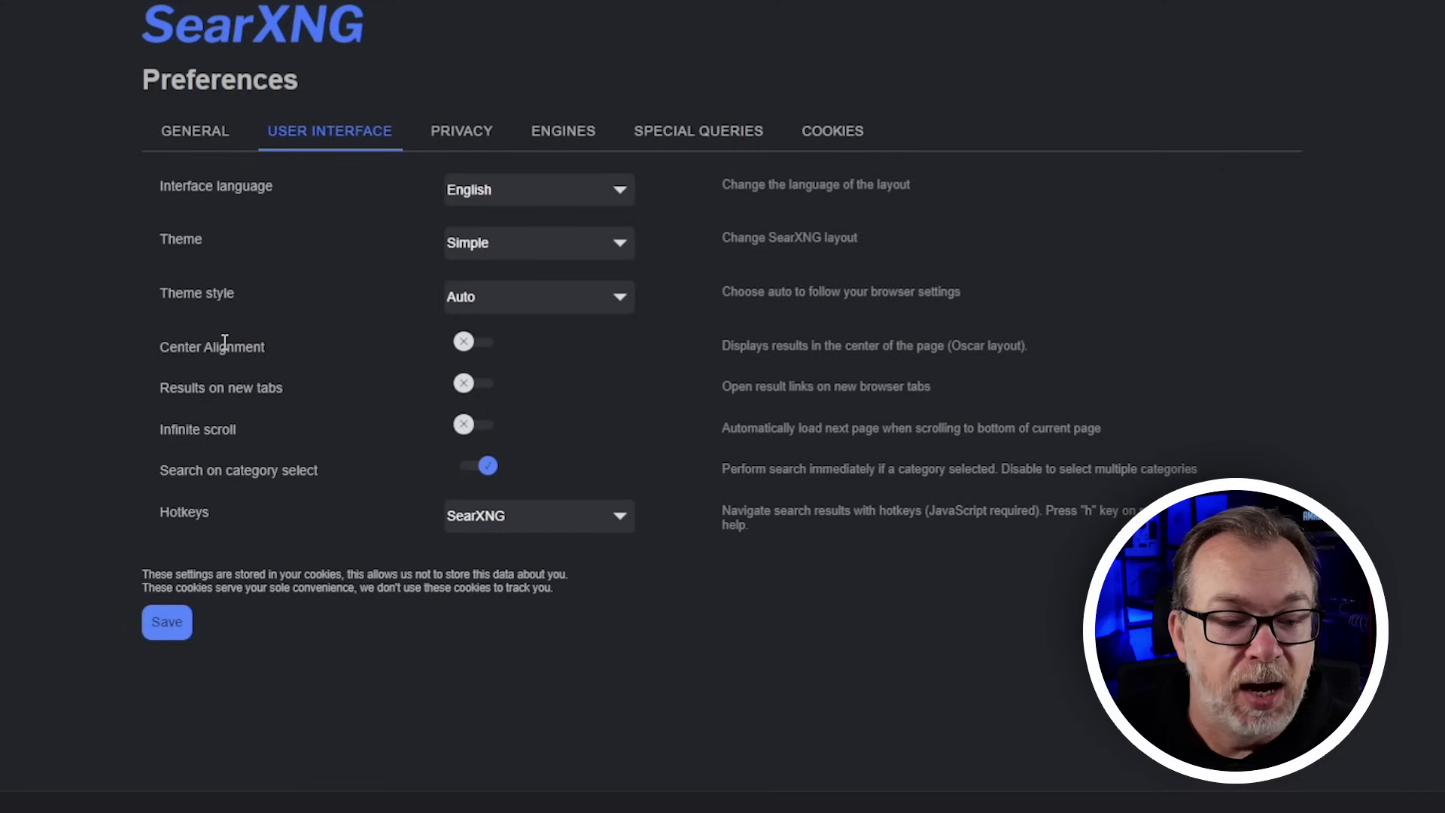
Leave centered result alignment off and the hotkey style unchanged
click(485, 345)
click(485, 348)
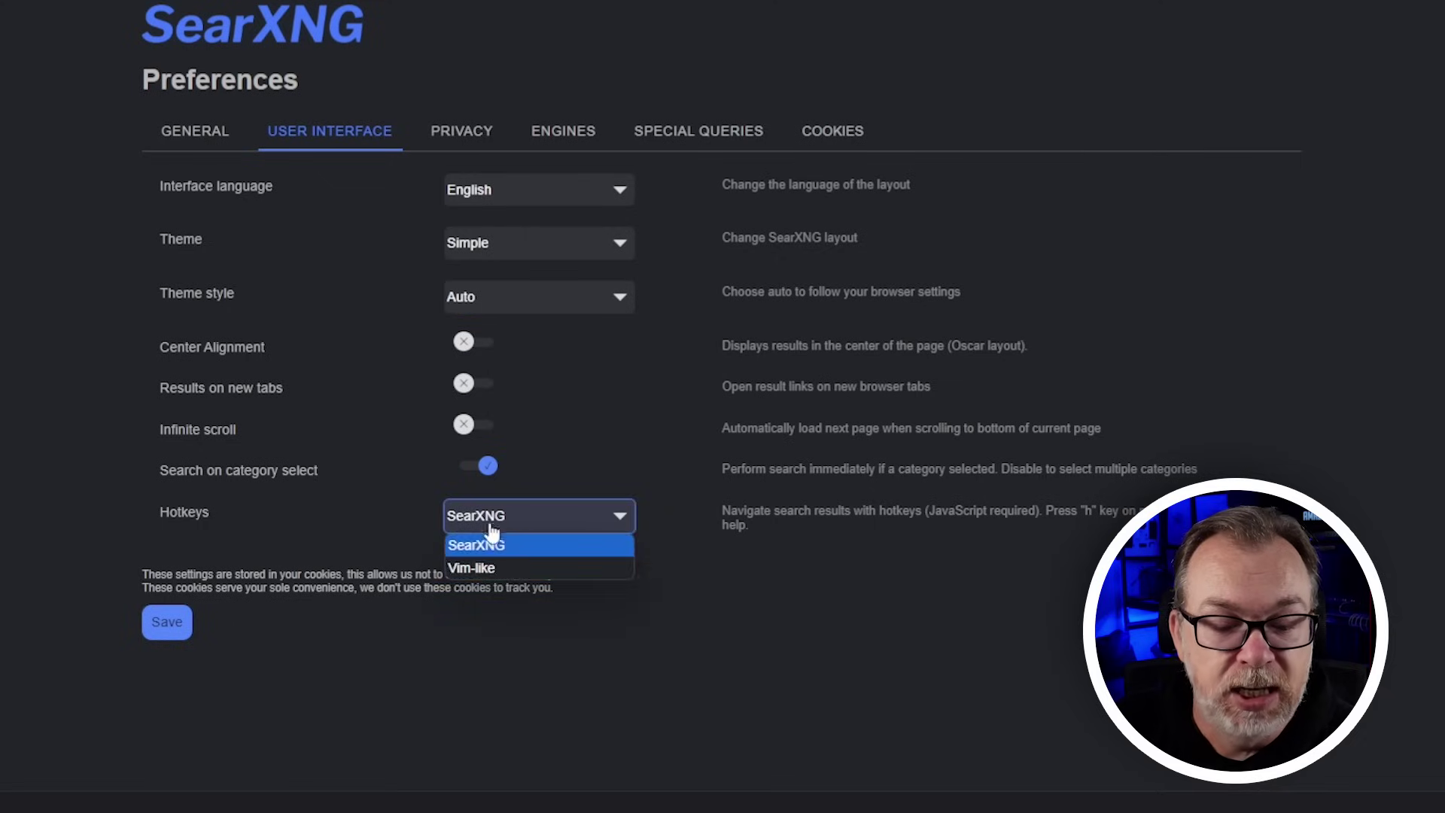
click(331, 494)
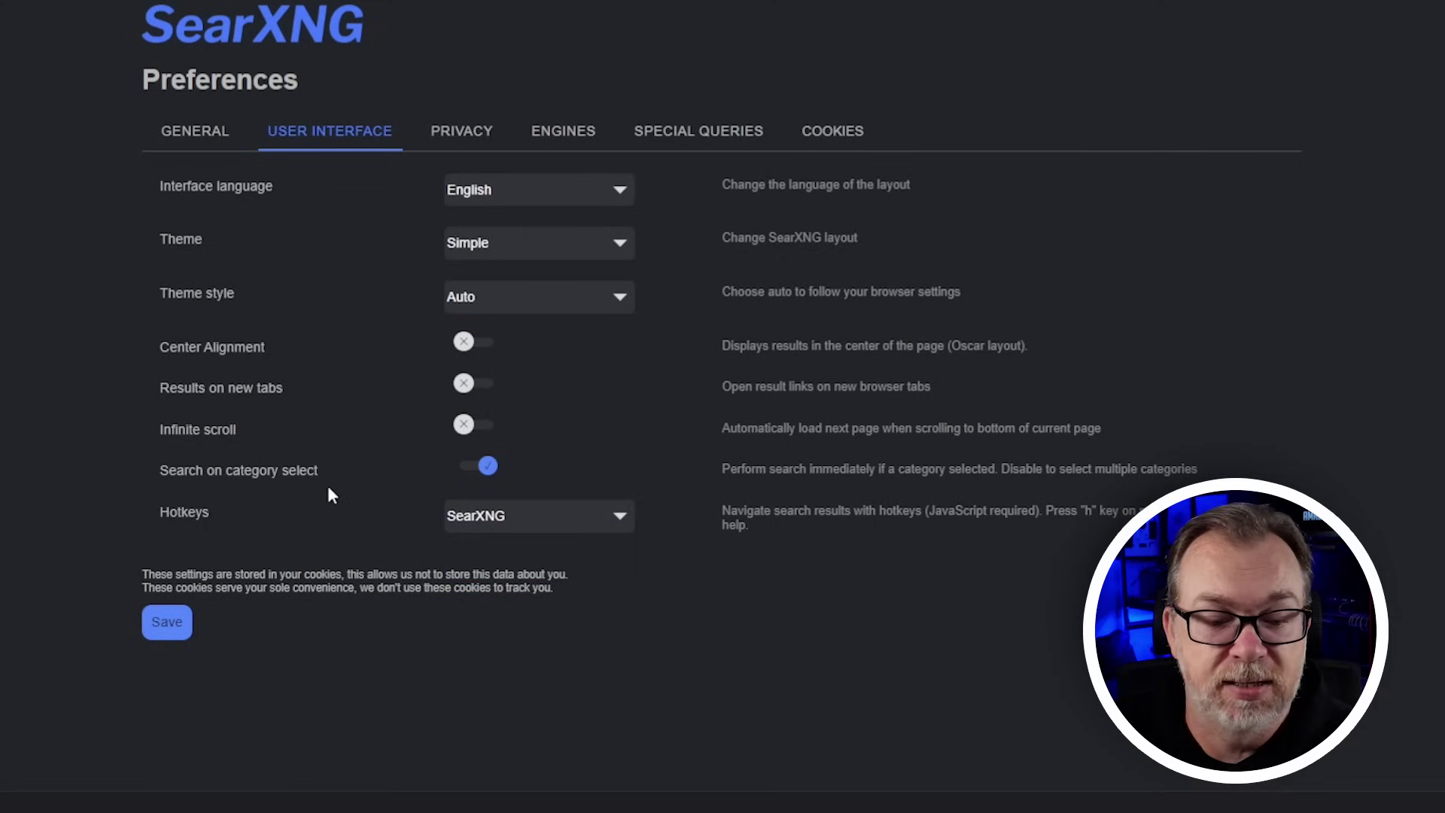
click(457, 132)
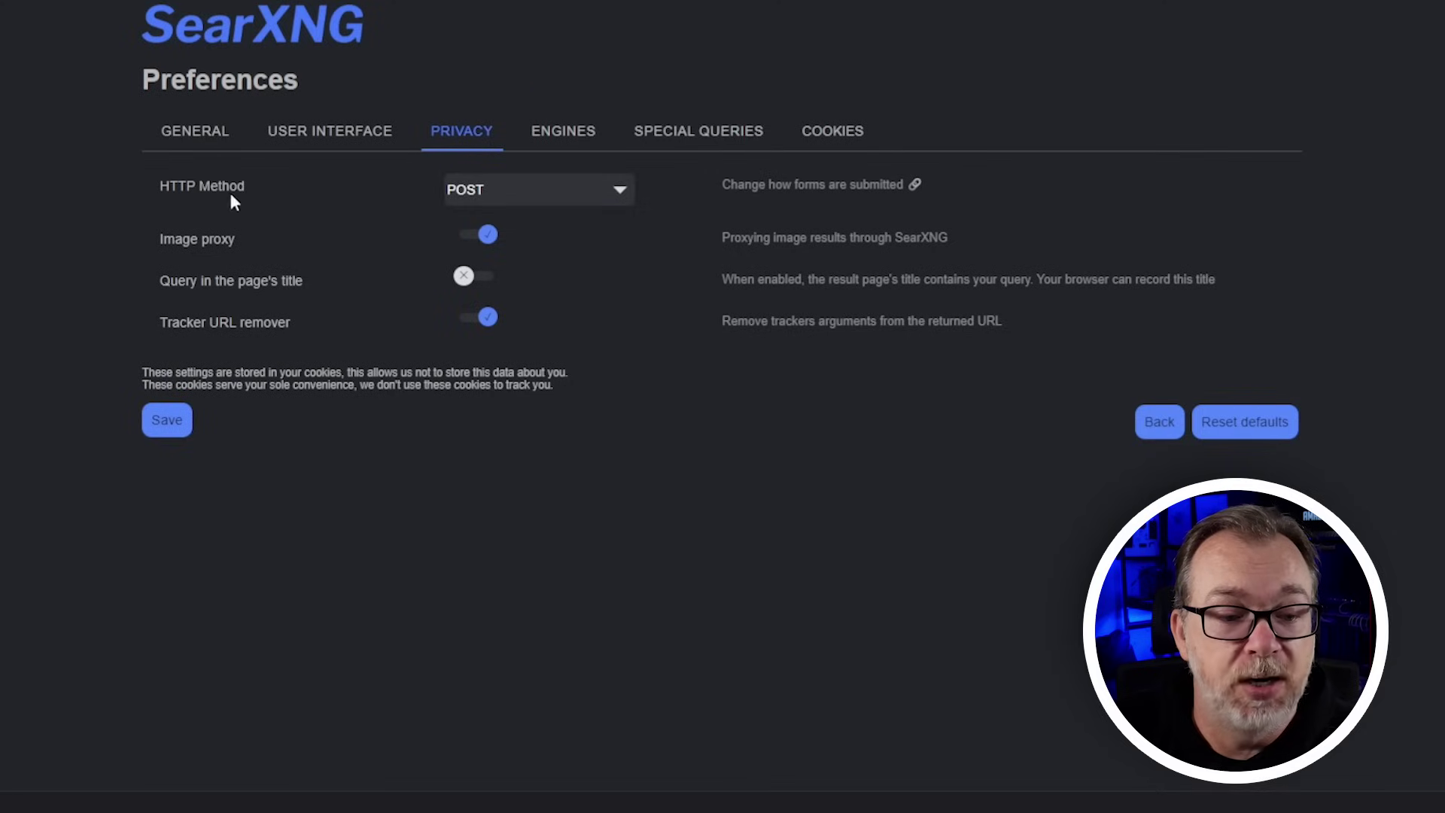
click(502, 202)
click(348, 240)
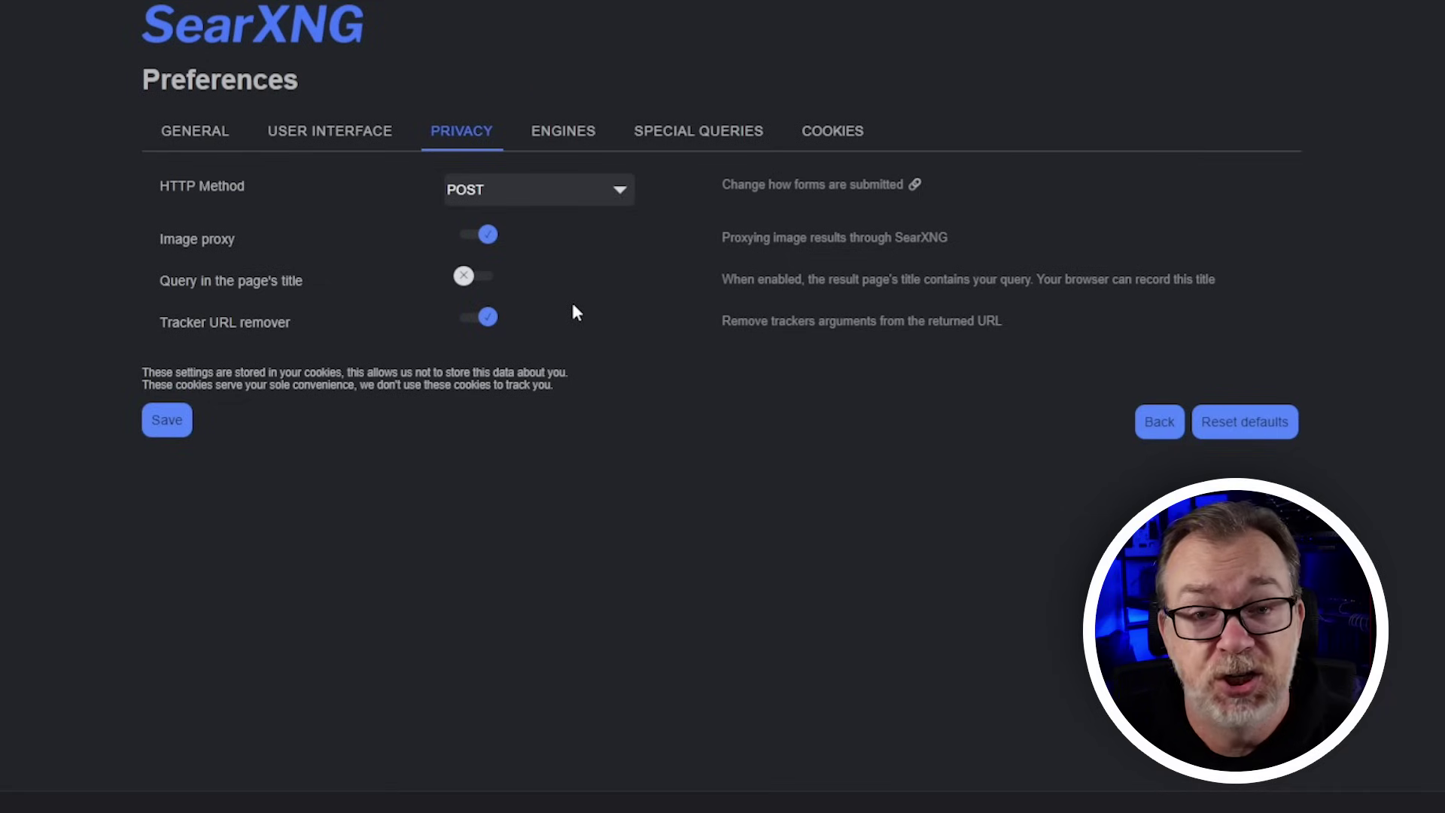
Open the Engines preferences and browse the Images, Videos, News and Map engine lists
click(584, 160)
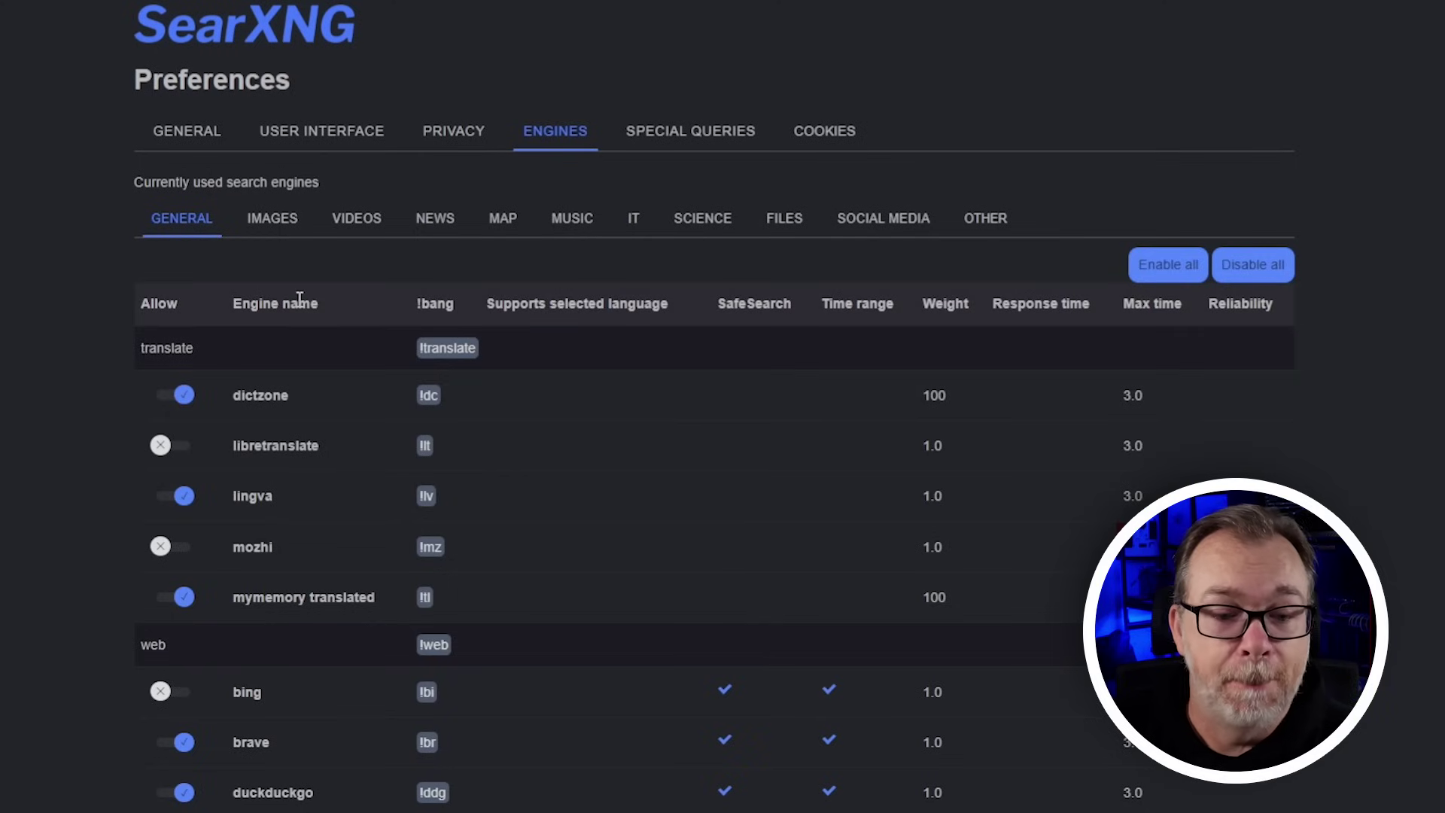
click(263, 232)
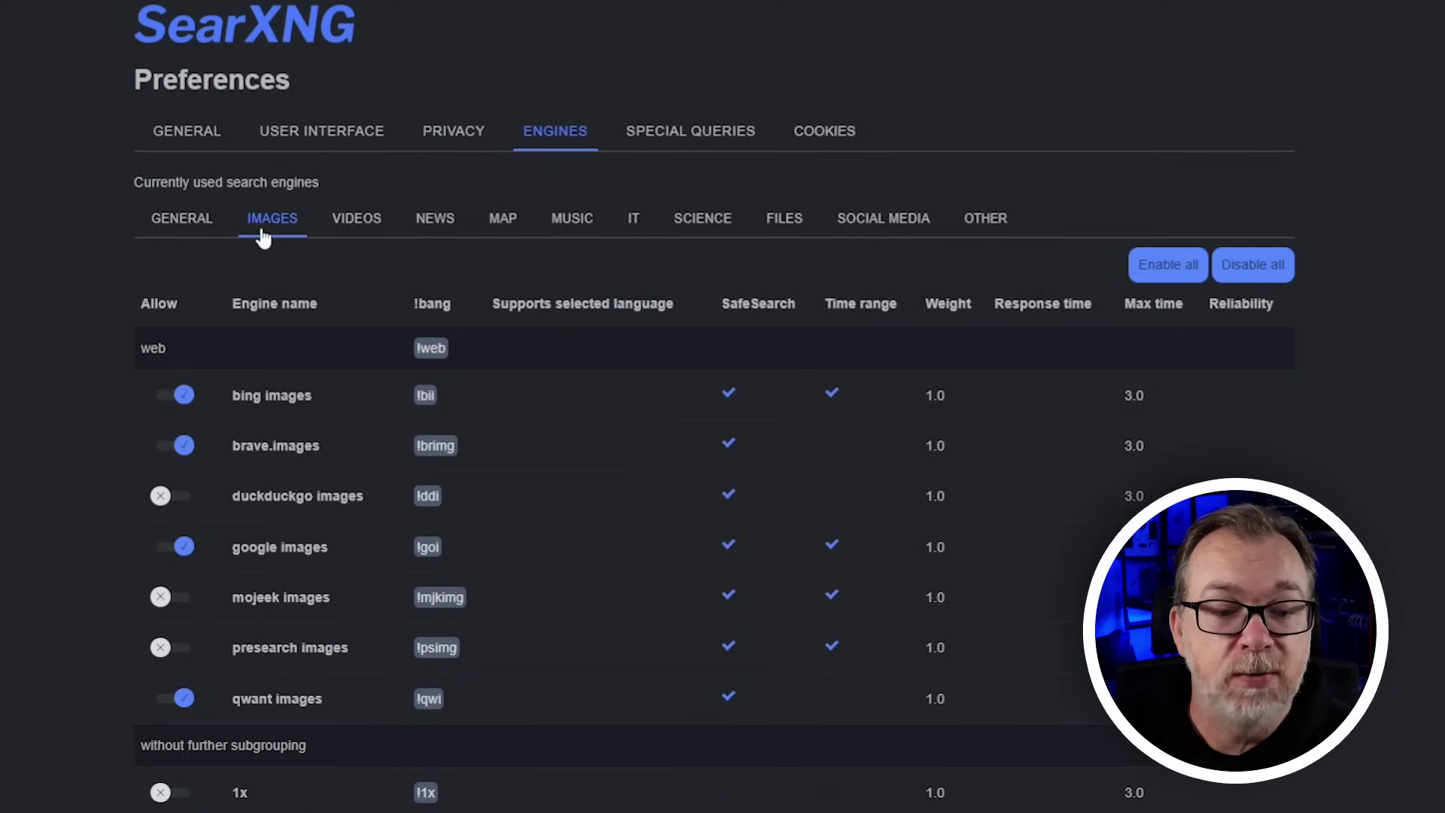
click(364, 230)
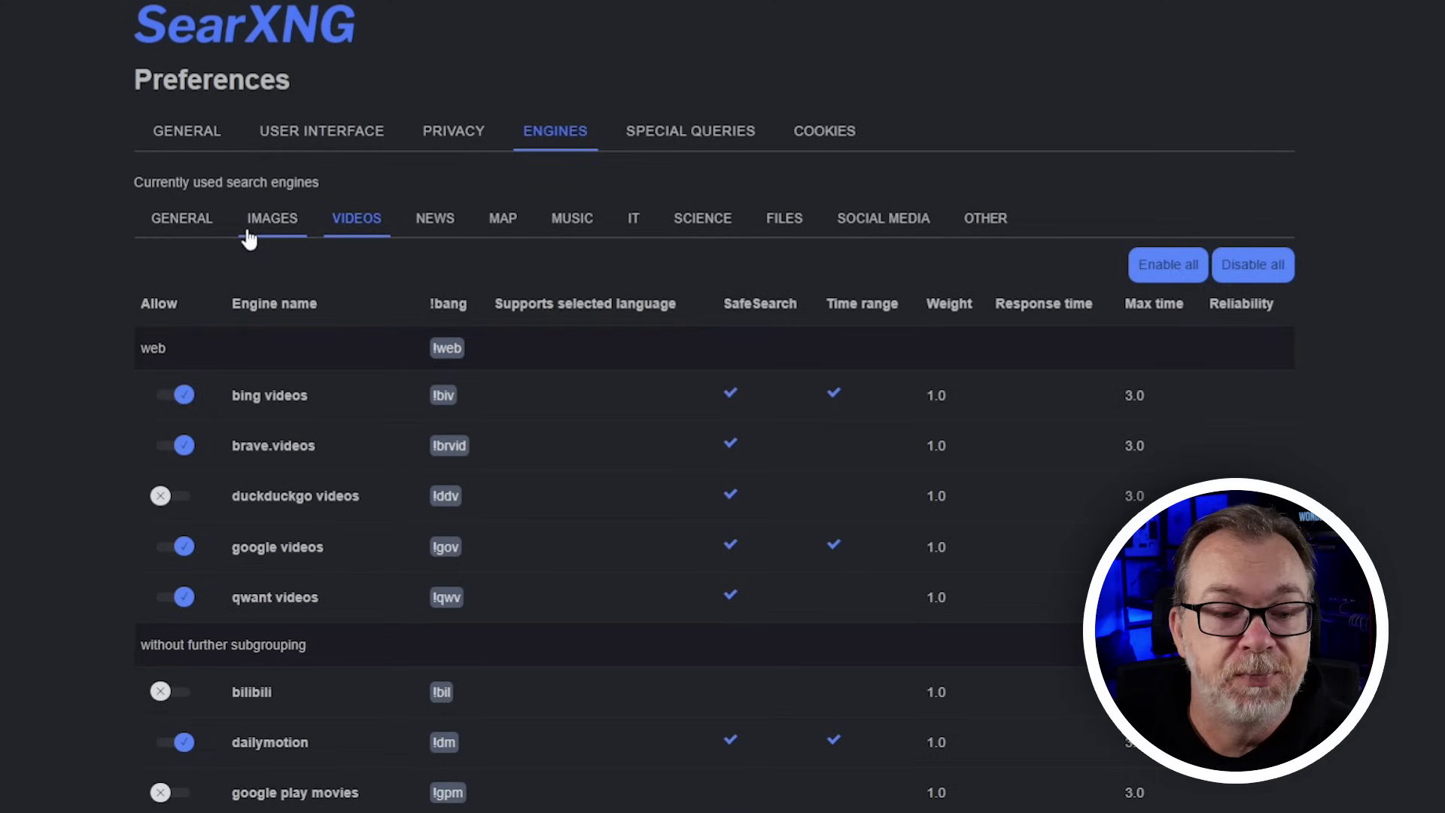
click(444, 232)
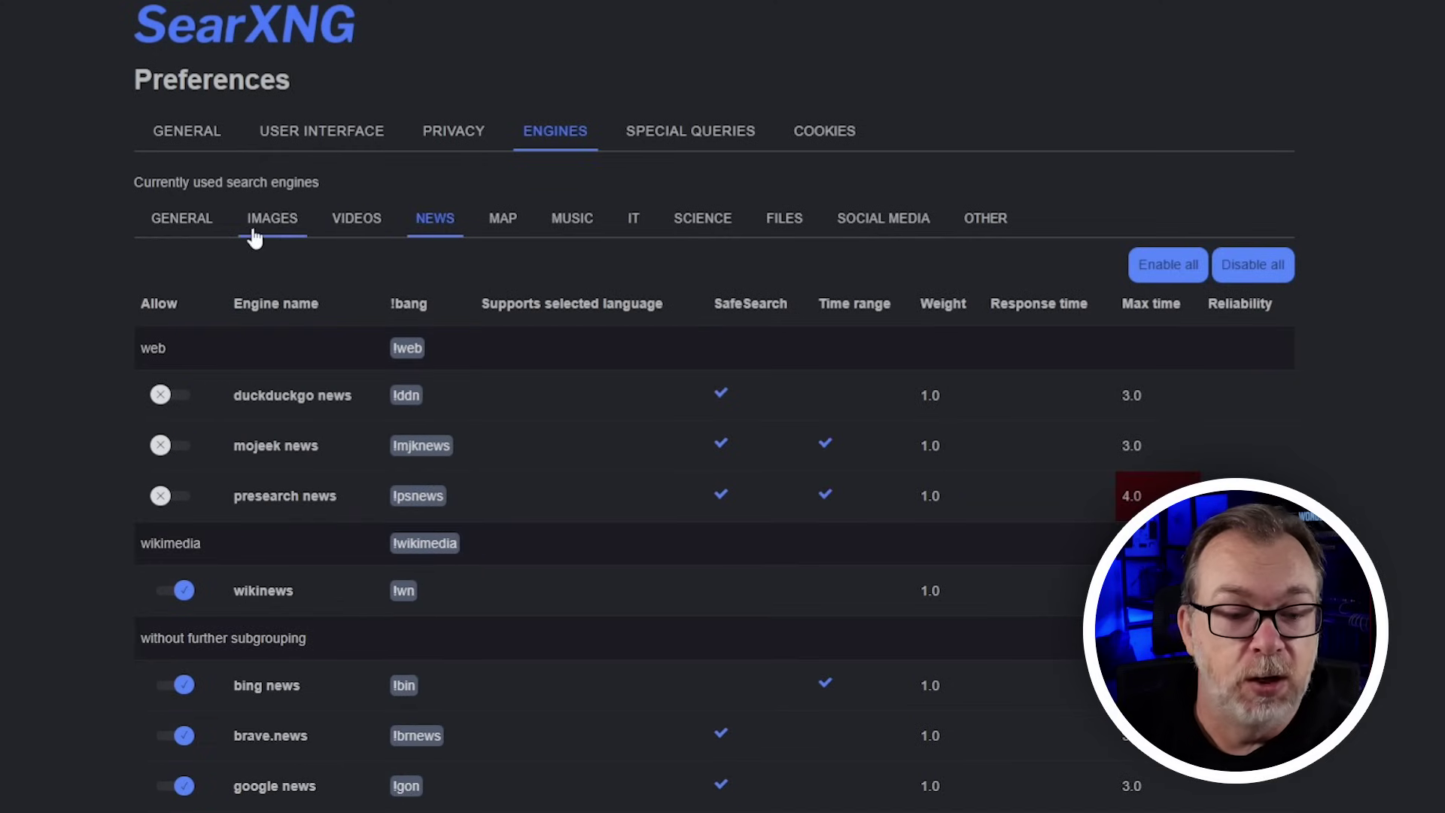
click(486, 232)
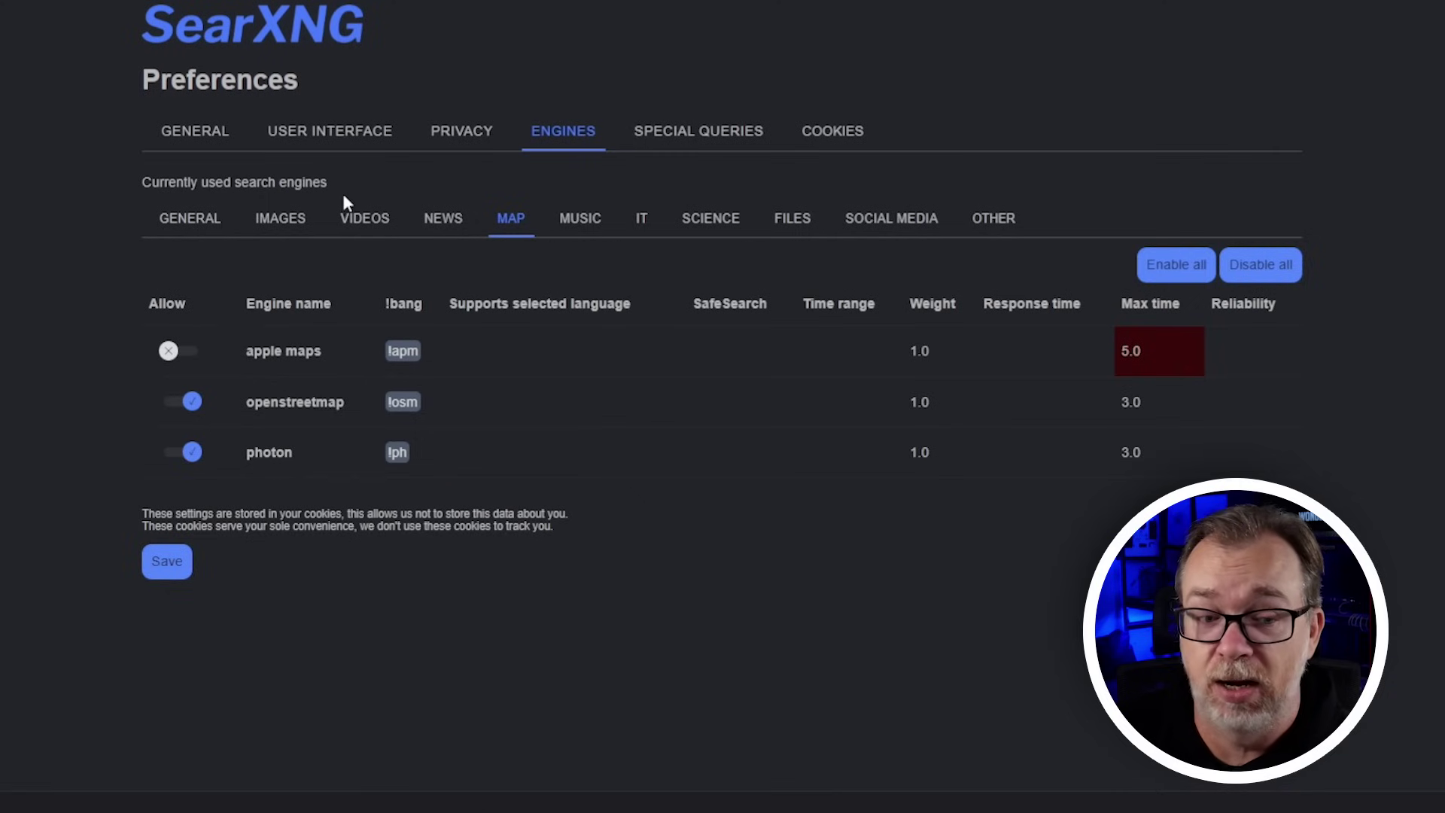
click(190, 223)
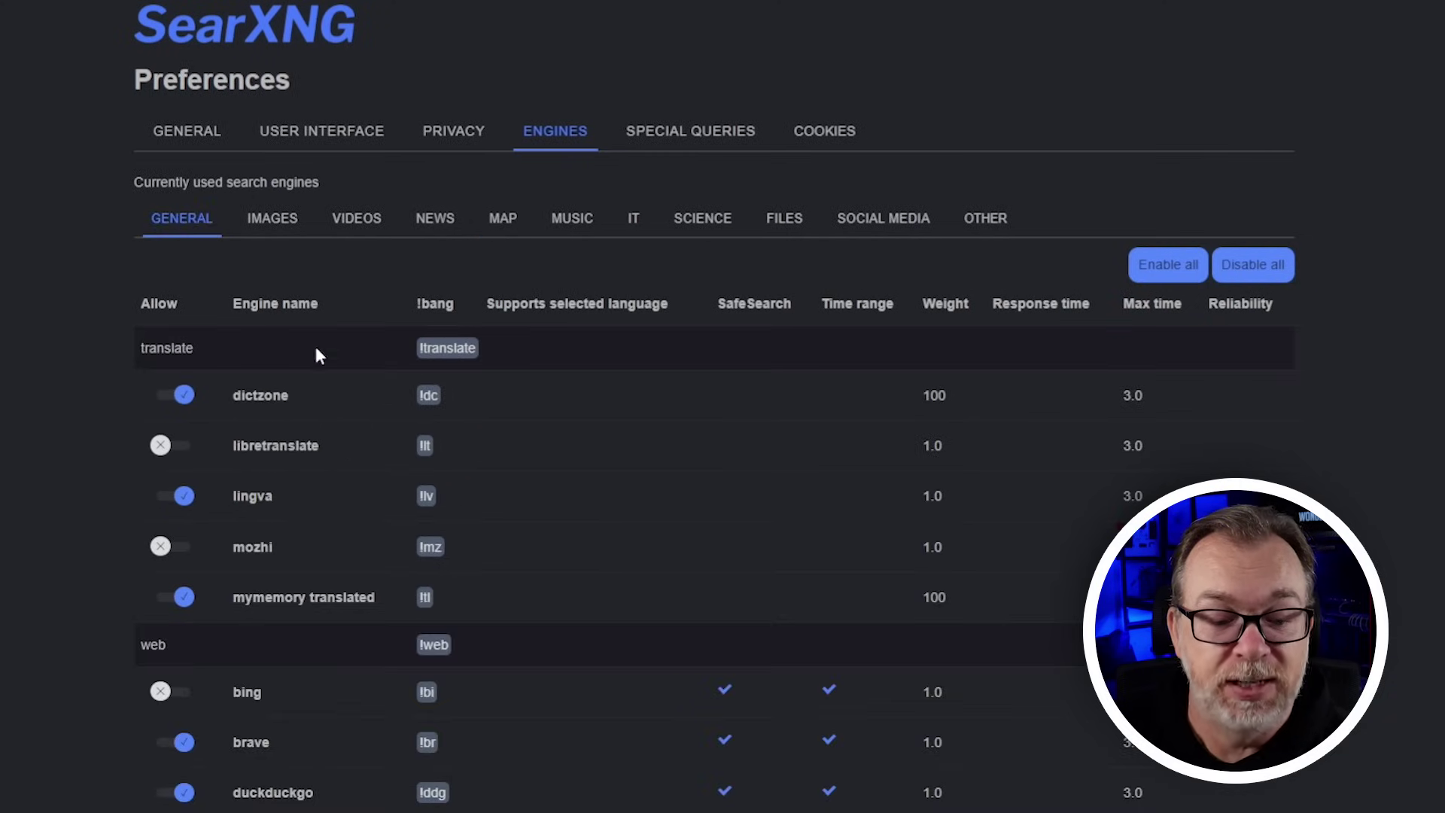
scroll(341, 436, down, 5)
scroll(343, 454, down, 1)
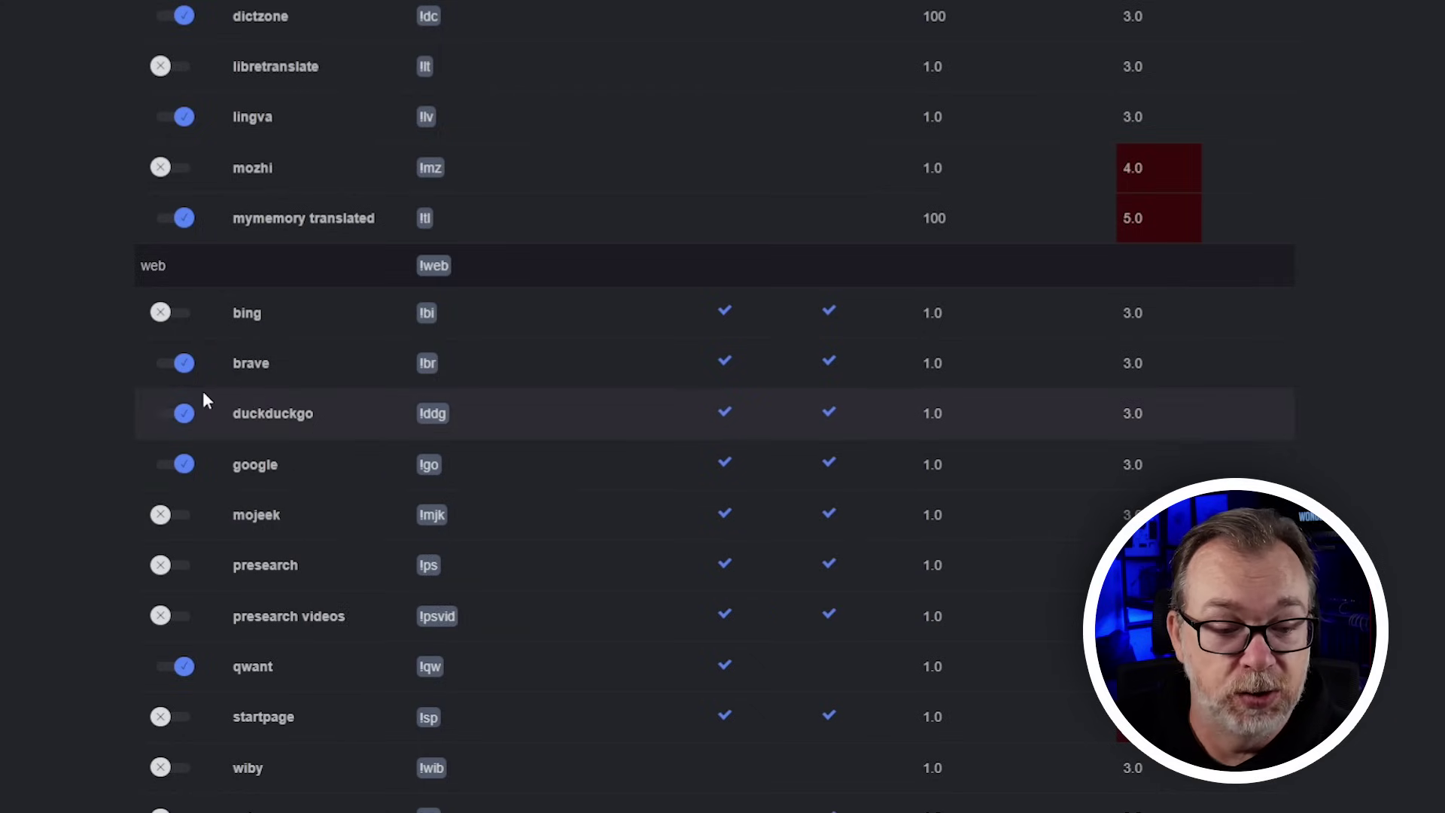
scroll(186, 486, down, 5)
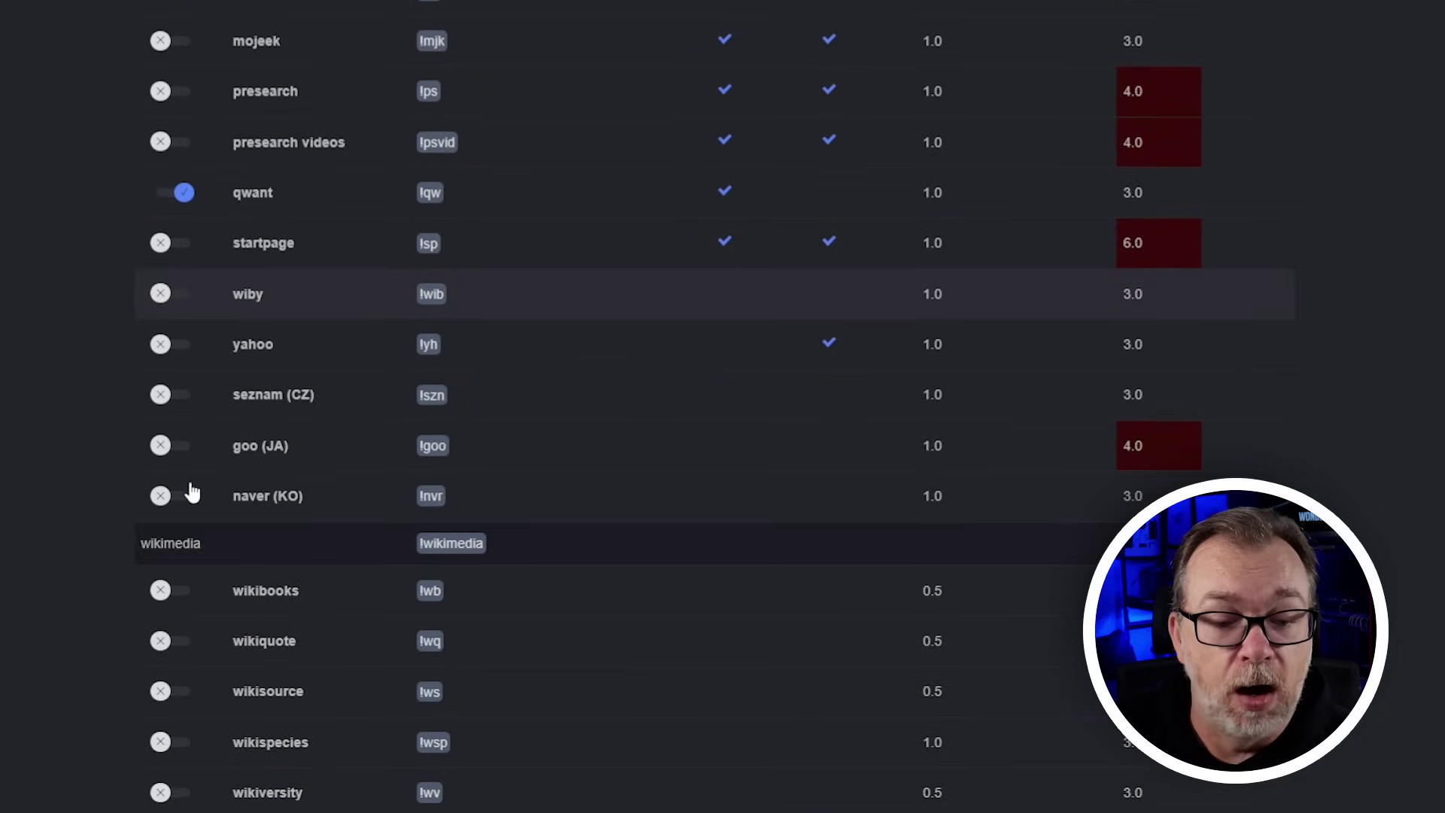
scroll(192, 491, down, 8)
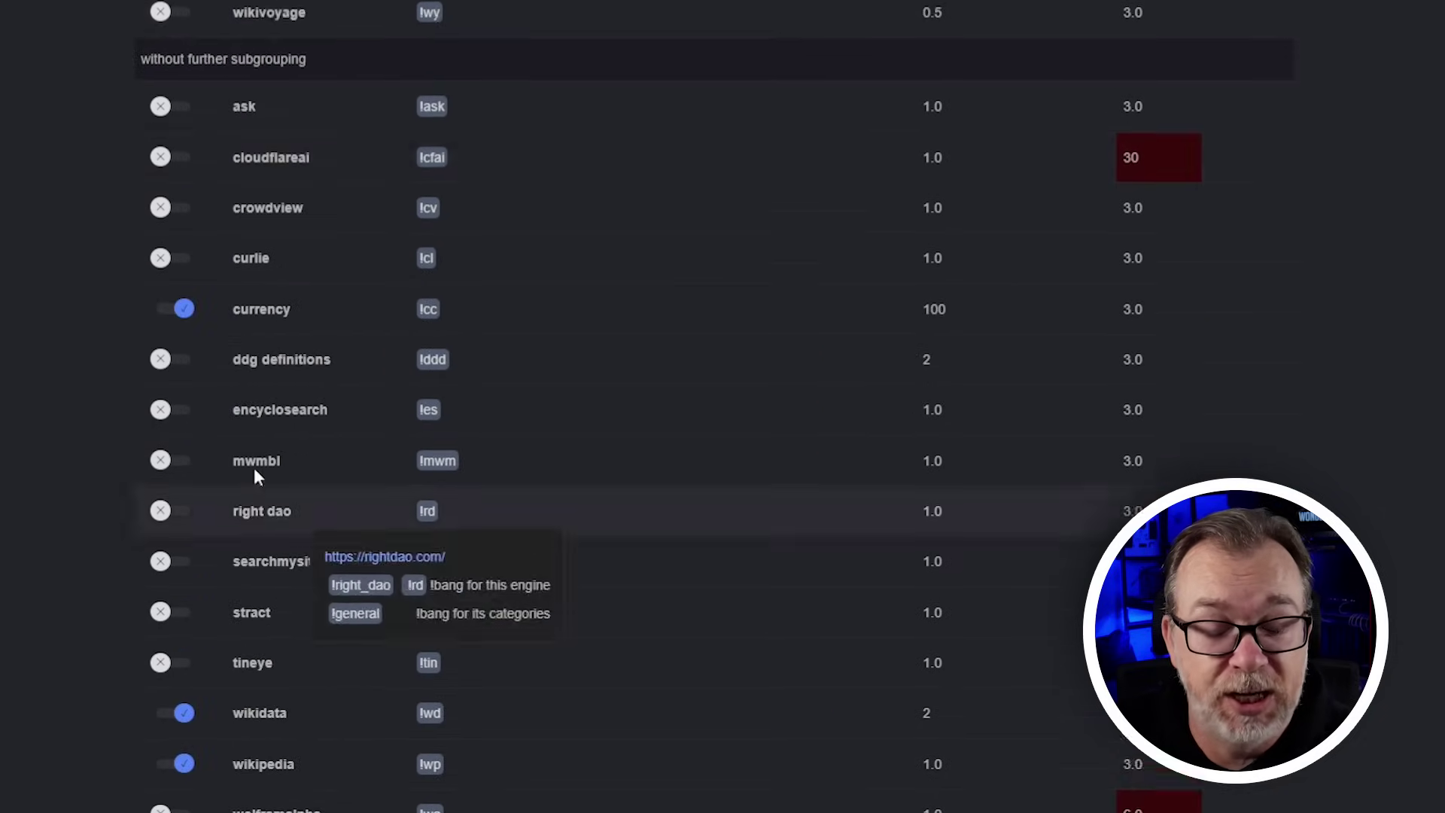
scroll(255, 475, up, 15)
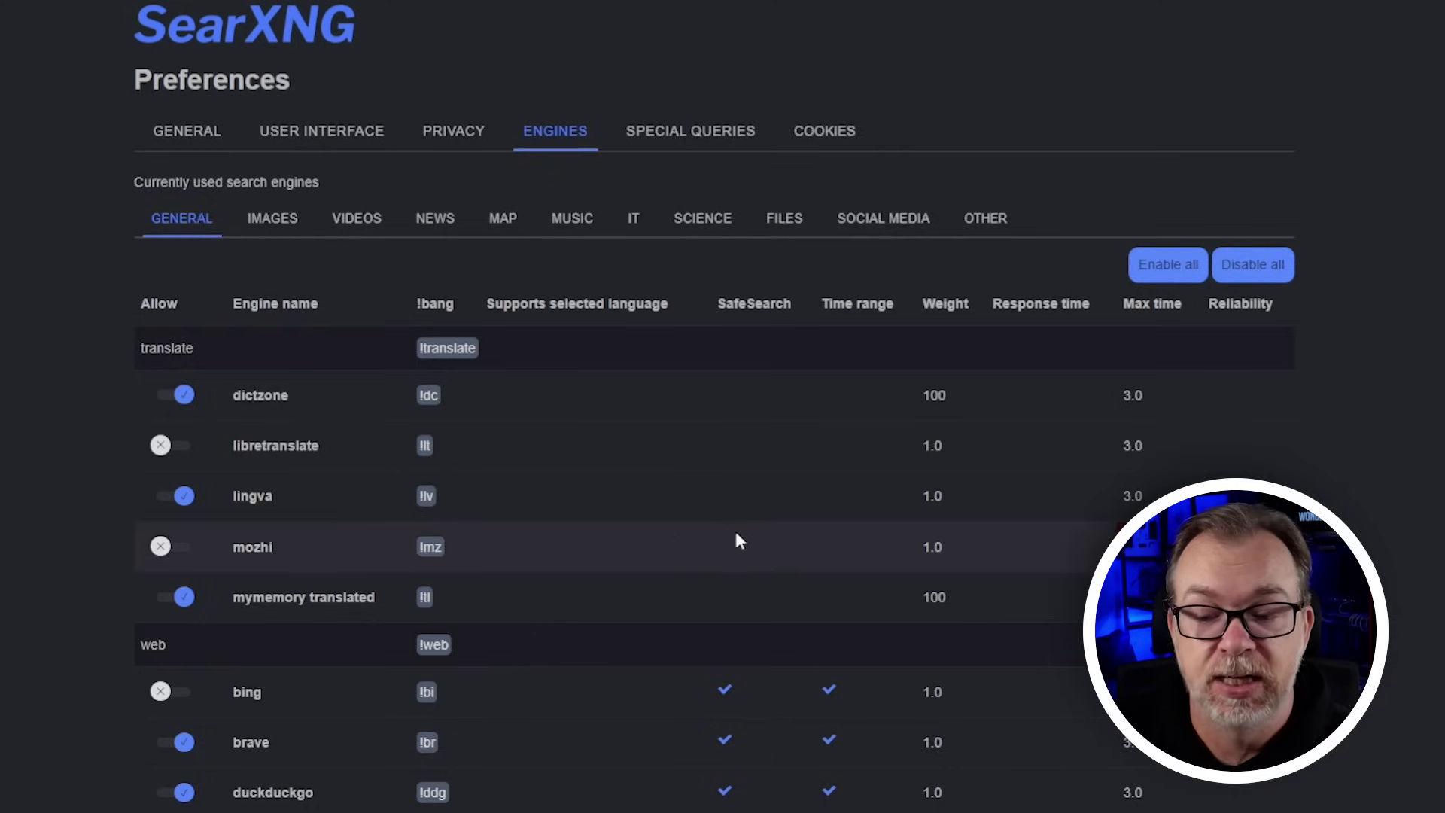
scroll(700, 378, down, 3)
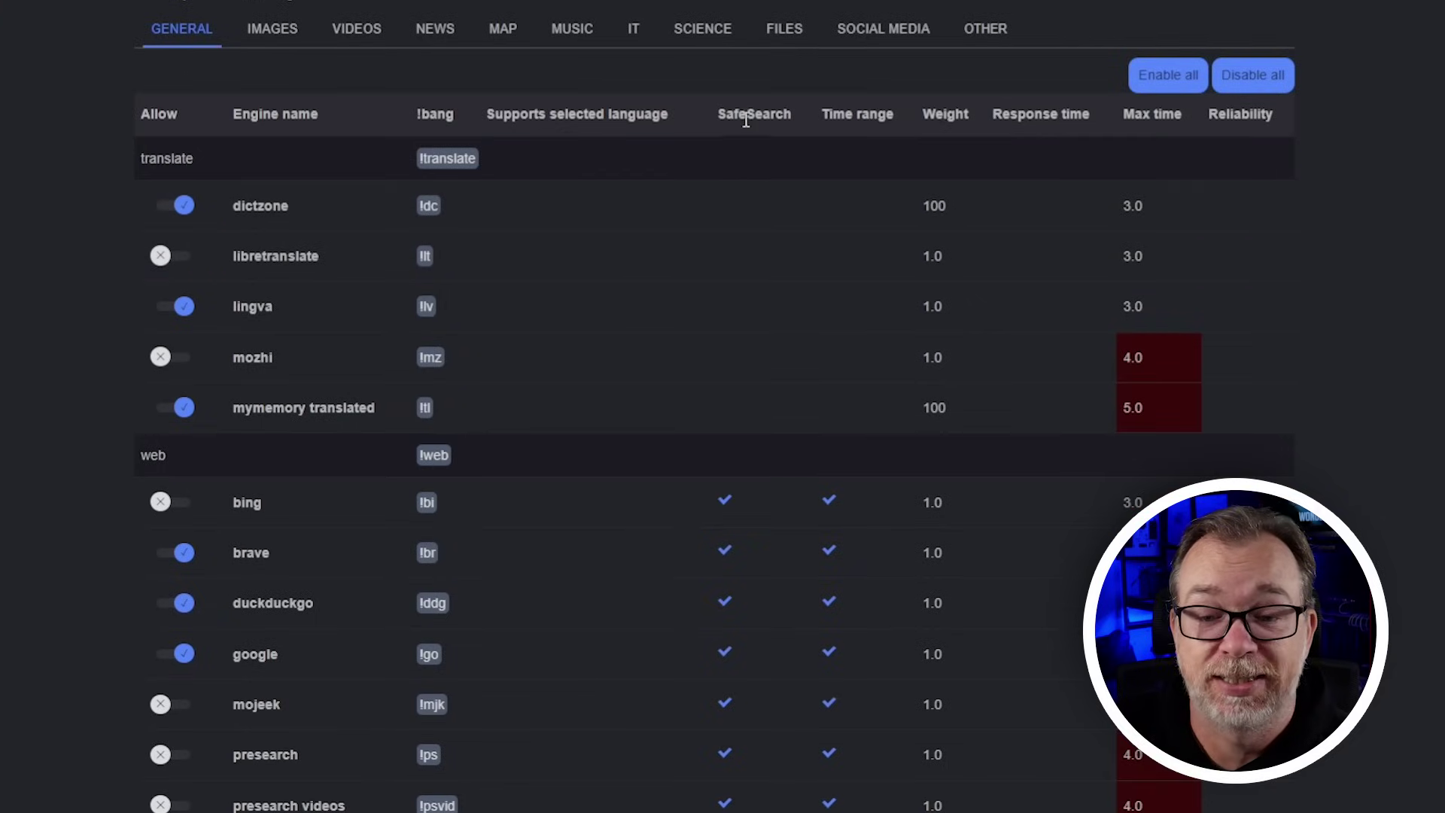
scroll(735, 303, down, 9)
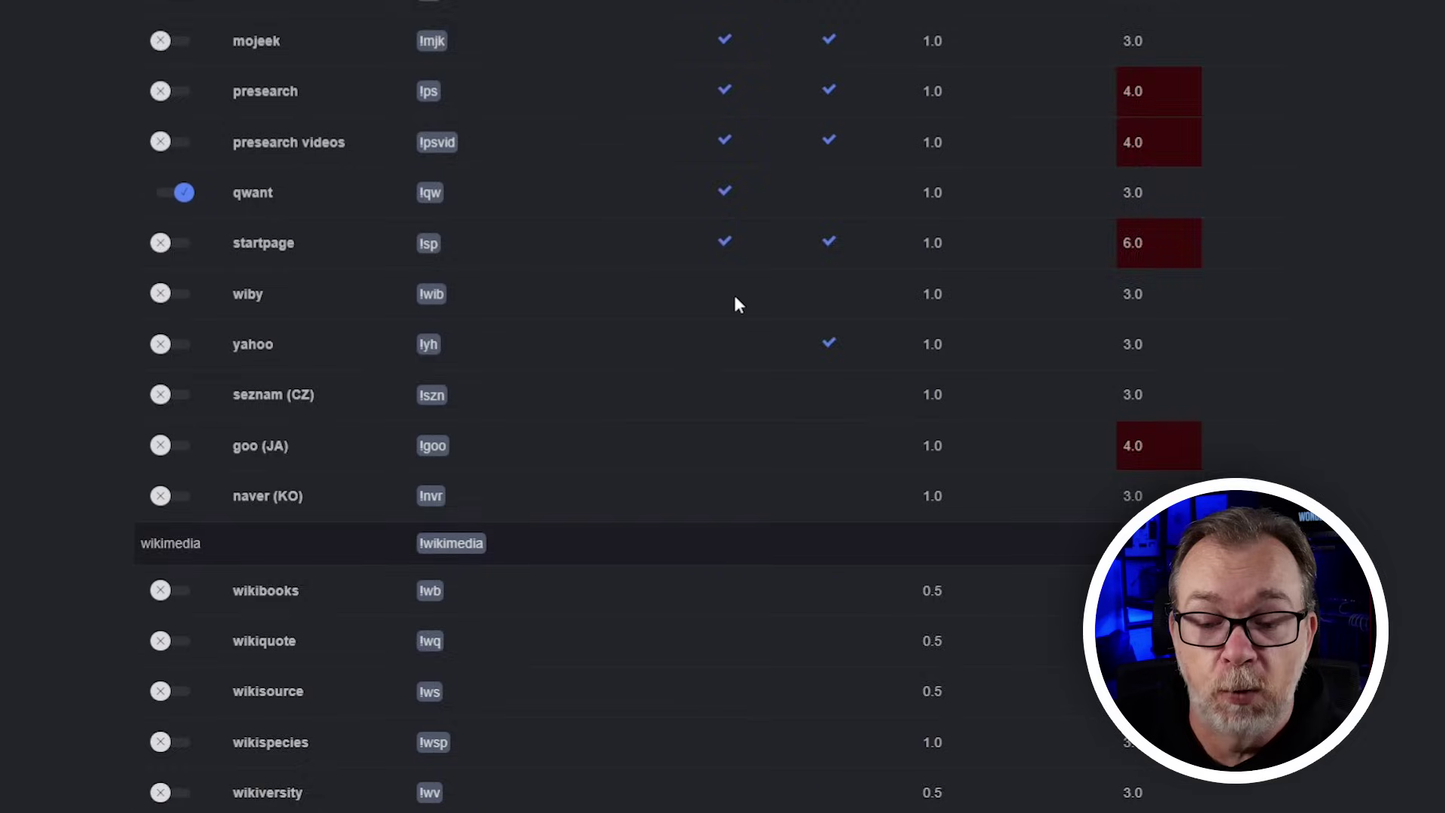
scroll(735, 301, up, 11)
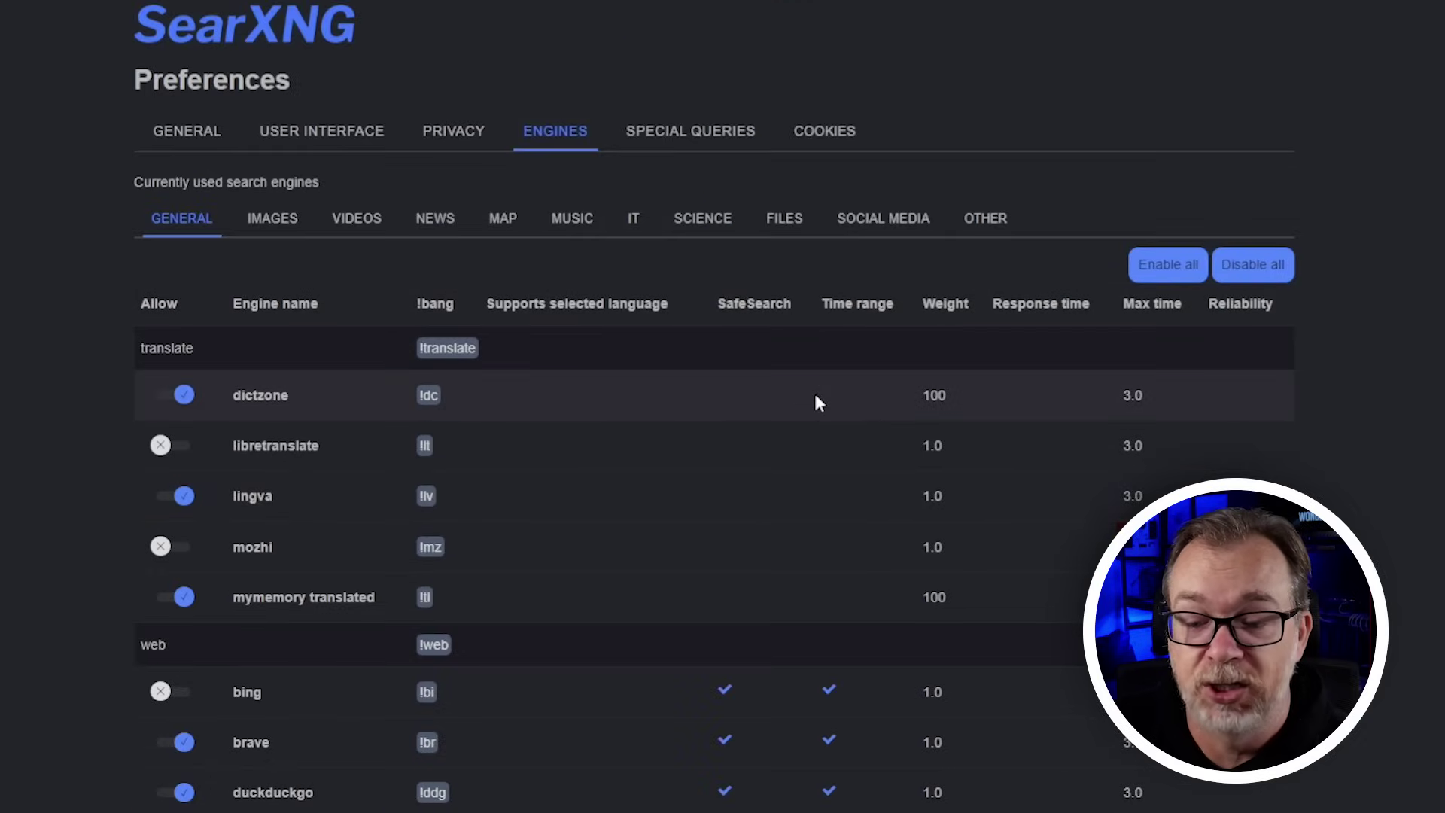
scroll(815, 398, down, 9)
scroll(817, 397, up, 9)
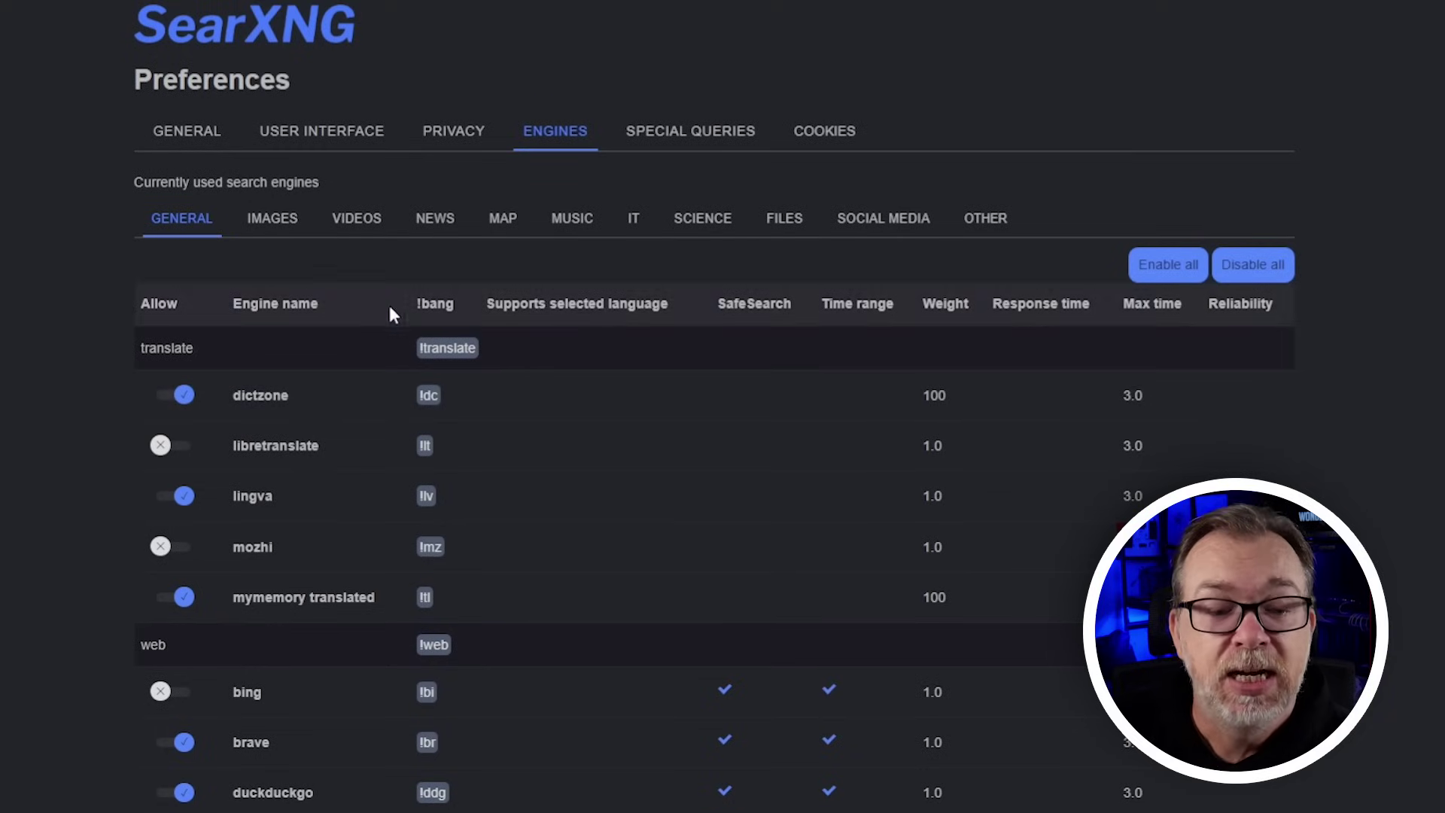
Browse the Images, Videos and News engine lists again
click(263, 228)
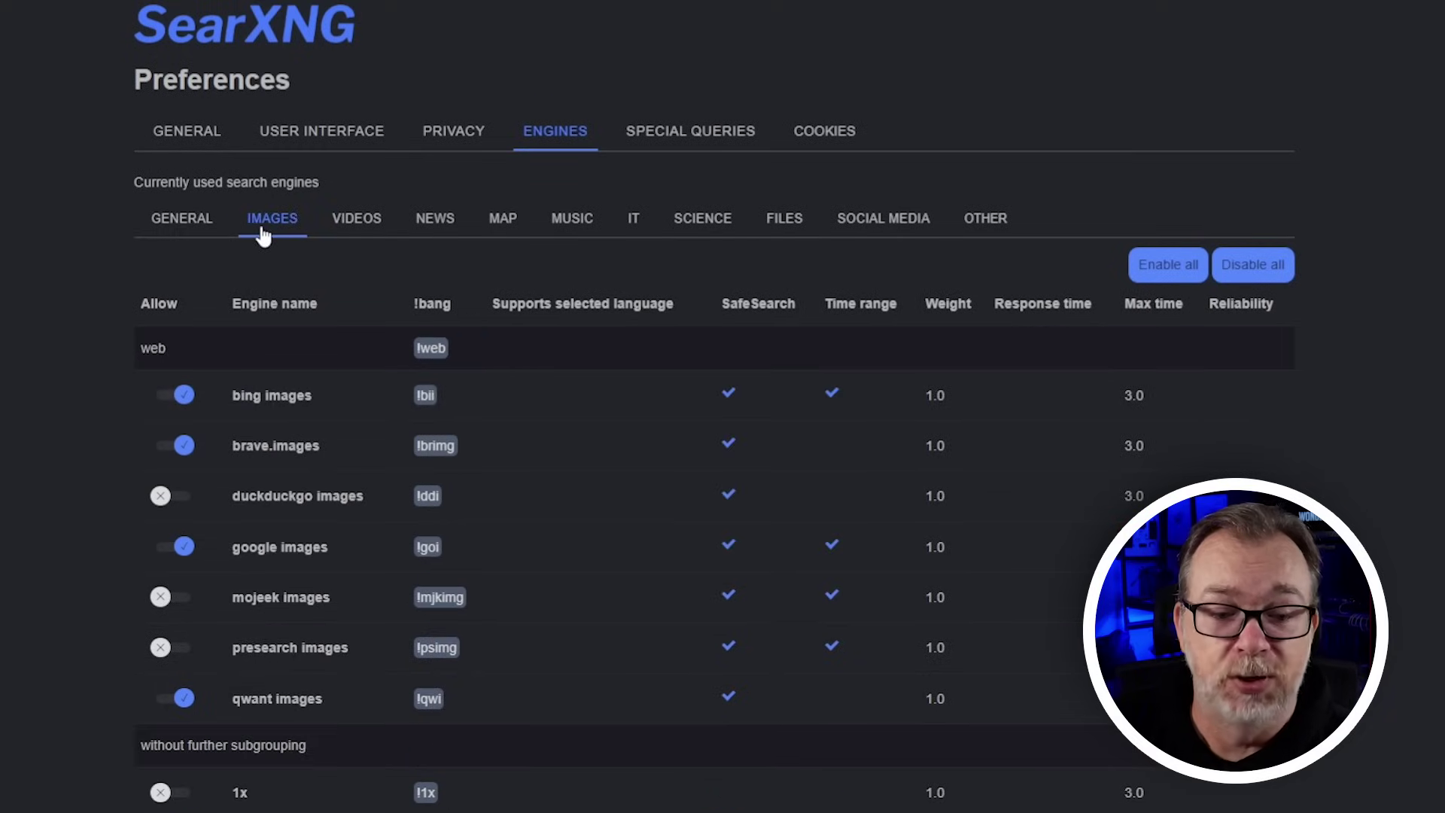
click(336, 225)
click(424, 229)
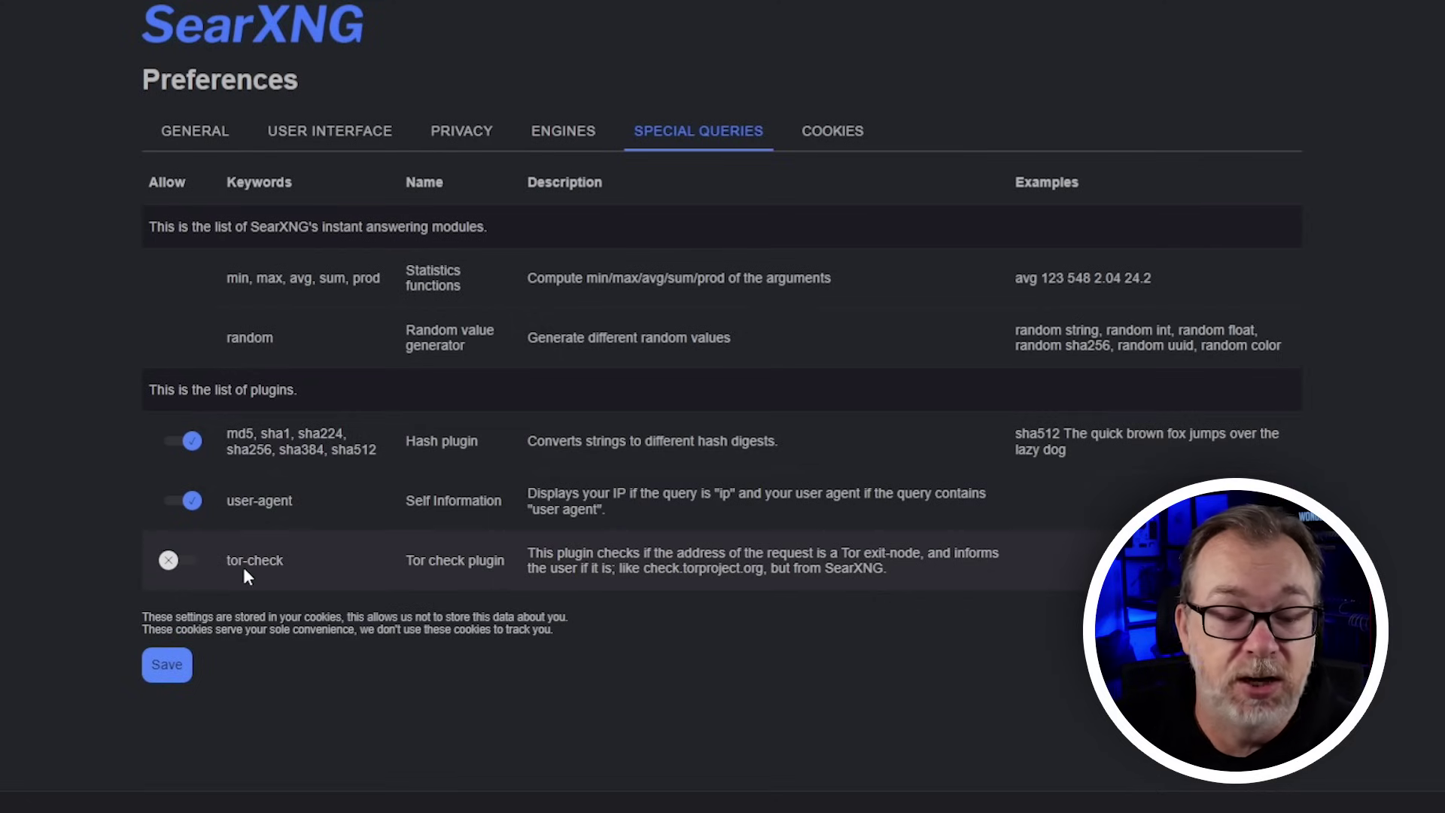
Open the Cookies tab to list SearXNG's stored cookie values
click(834, 134)
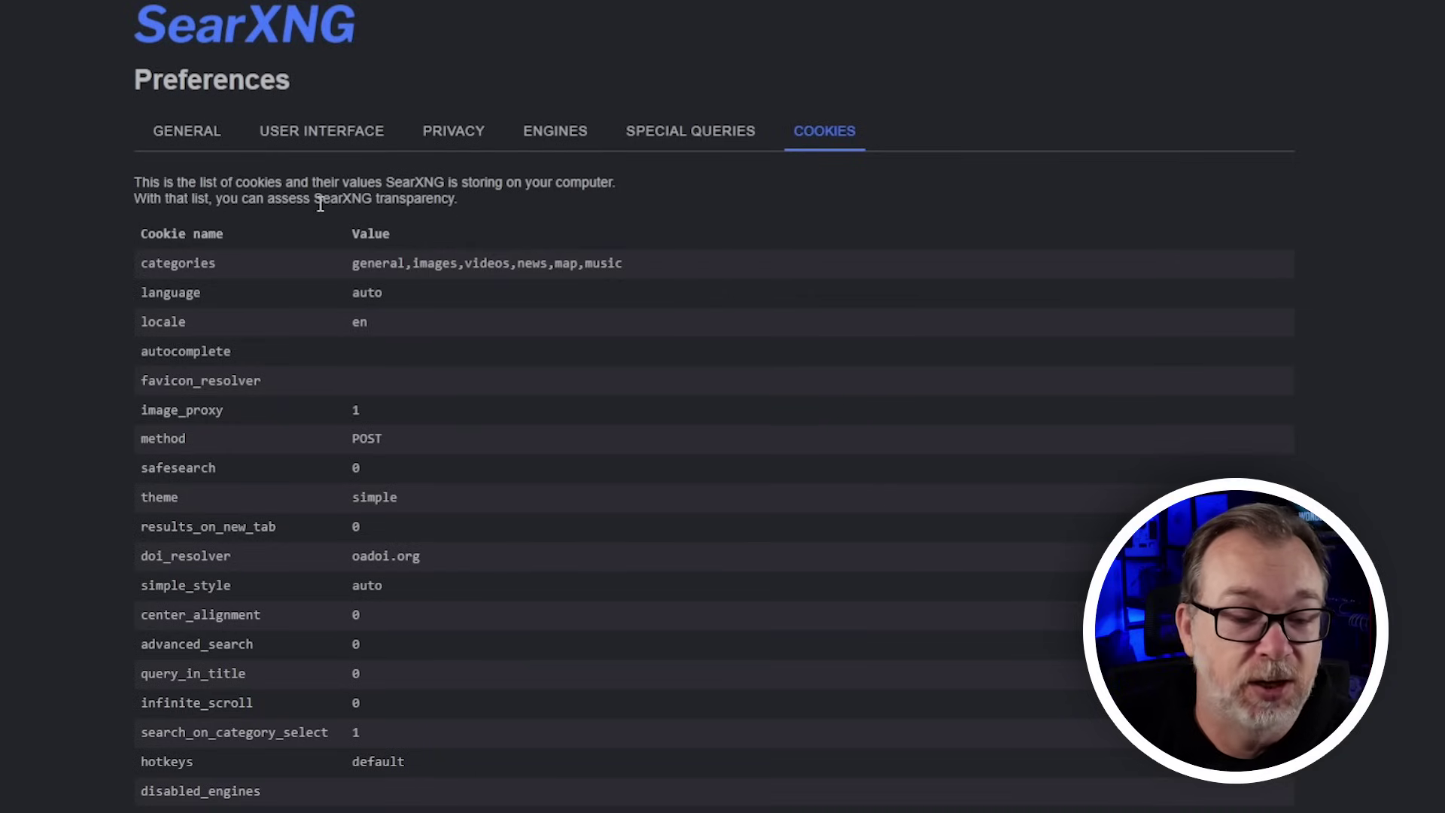
Scroll down the Cookies page to the preferences URL and hash fields
scroll(517, 313, down, 9)
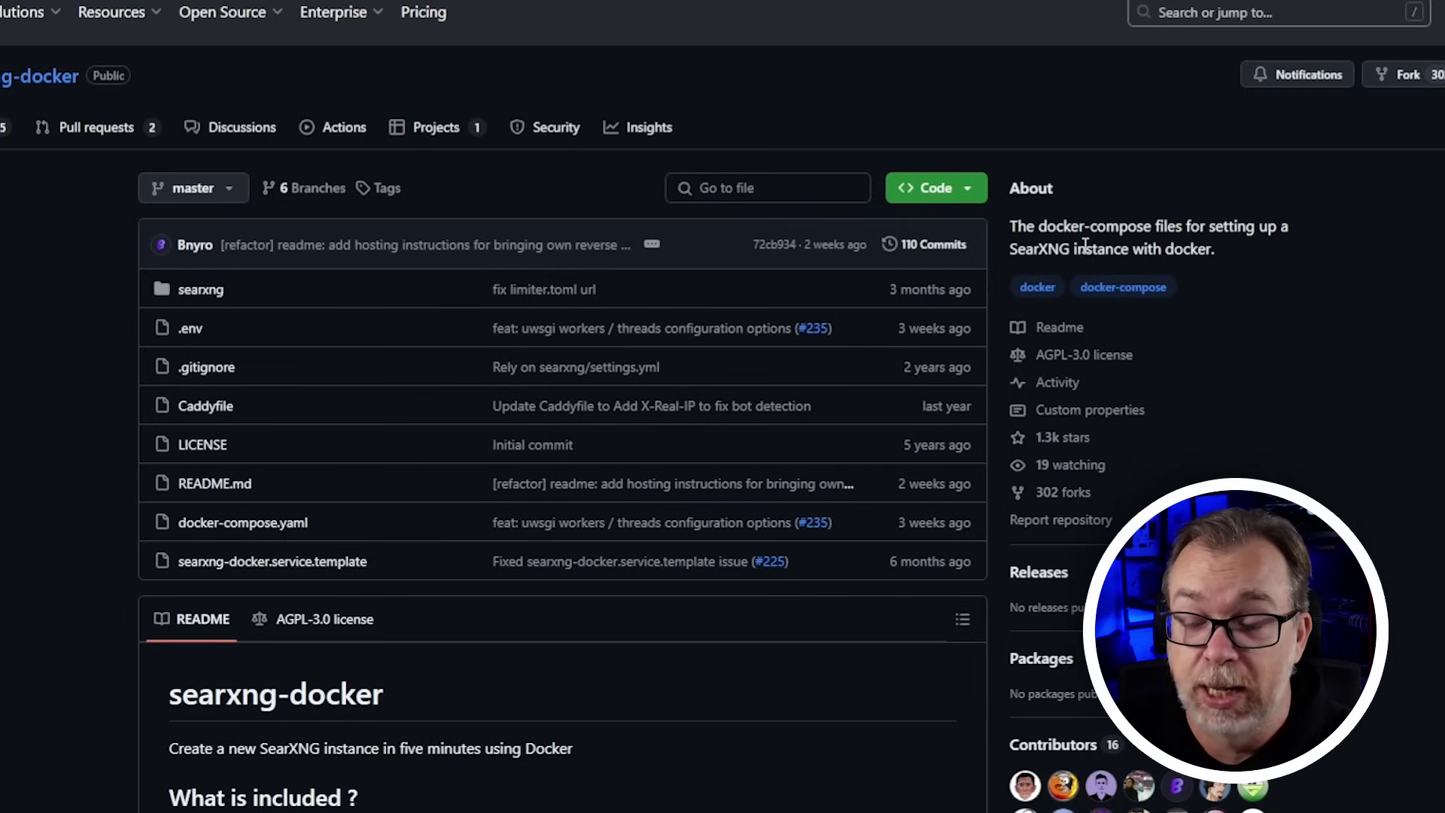
Scroll the searxng-docker README down to the Method 1 and Method 2 installation sections
scroll(518, 427, down, 4)
scroll(184, 464, down, 4)
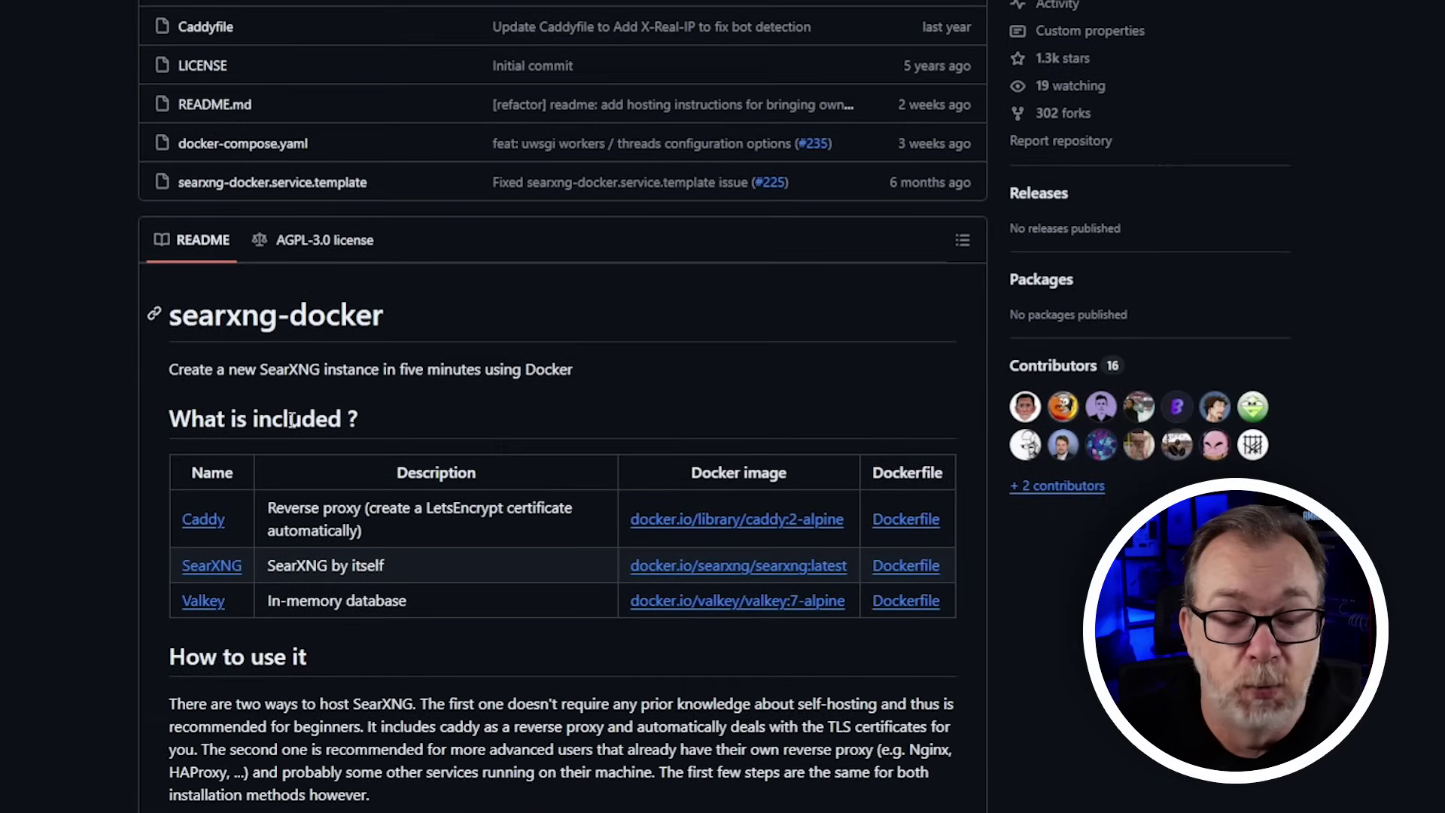
scroll(376, 561, down, 6)
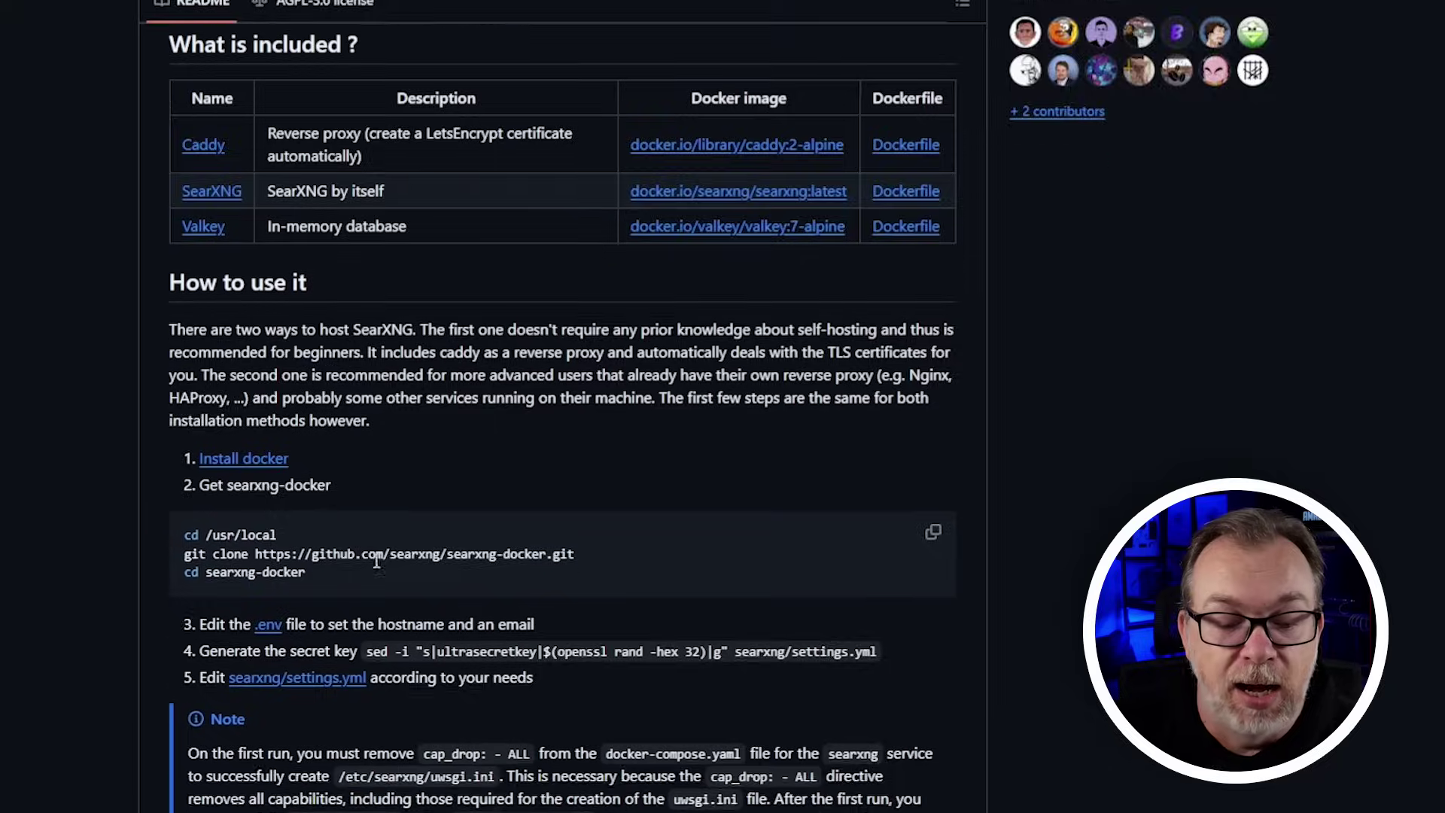
scroll(376, 561, down, 4)
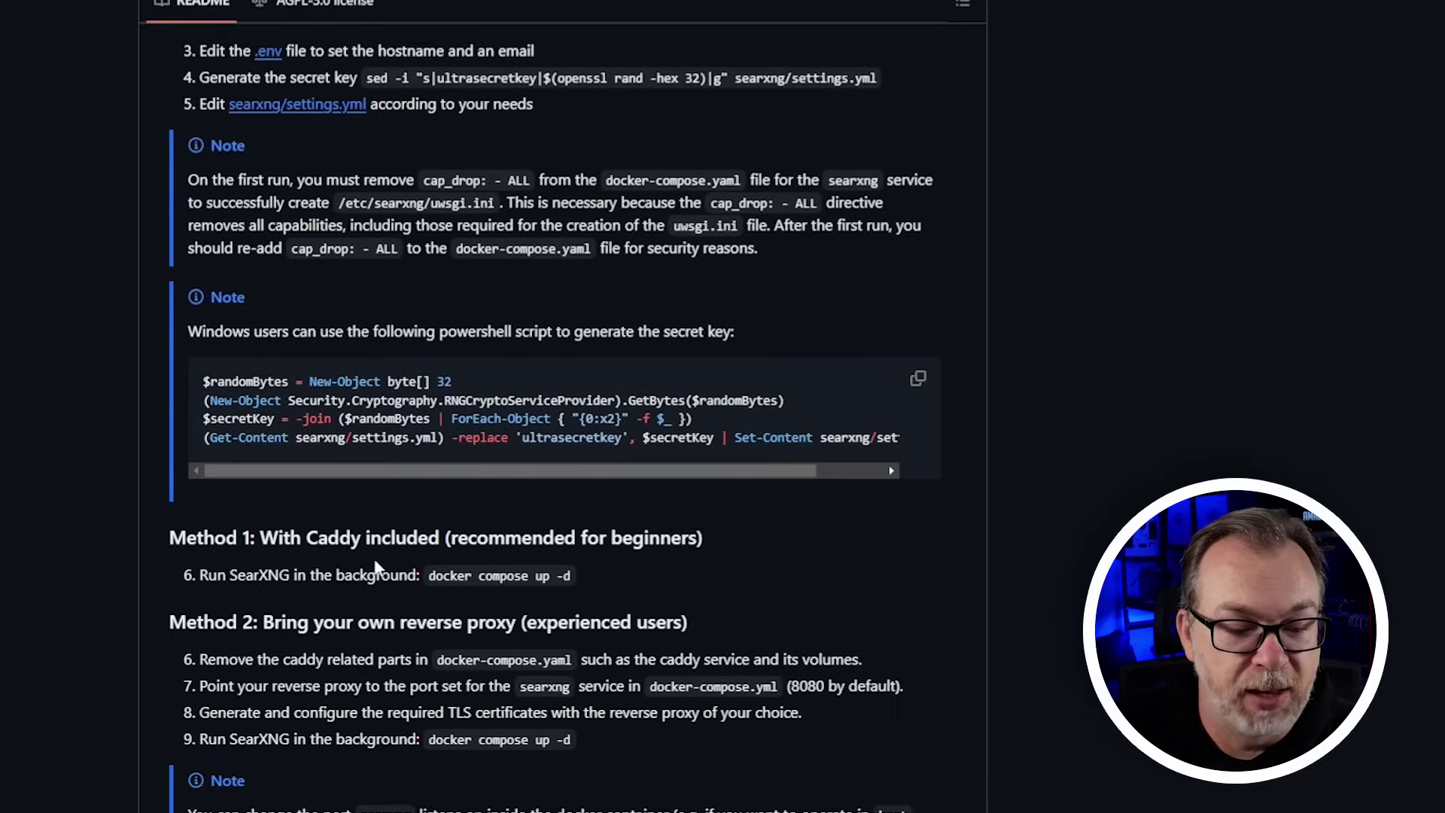
scroll(256, 538, up, 5)
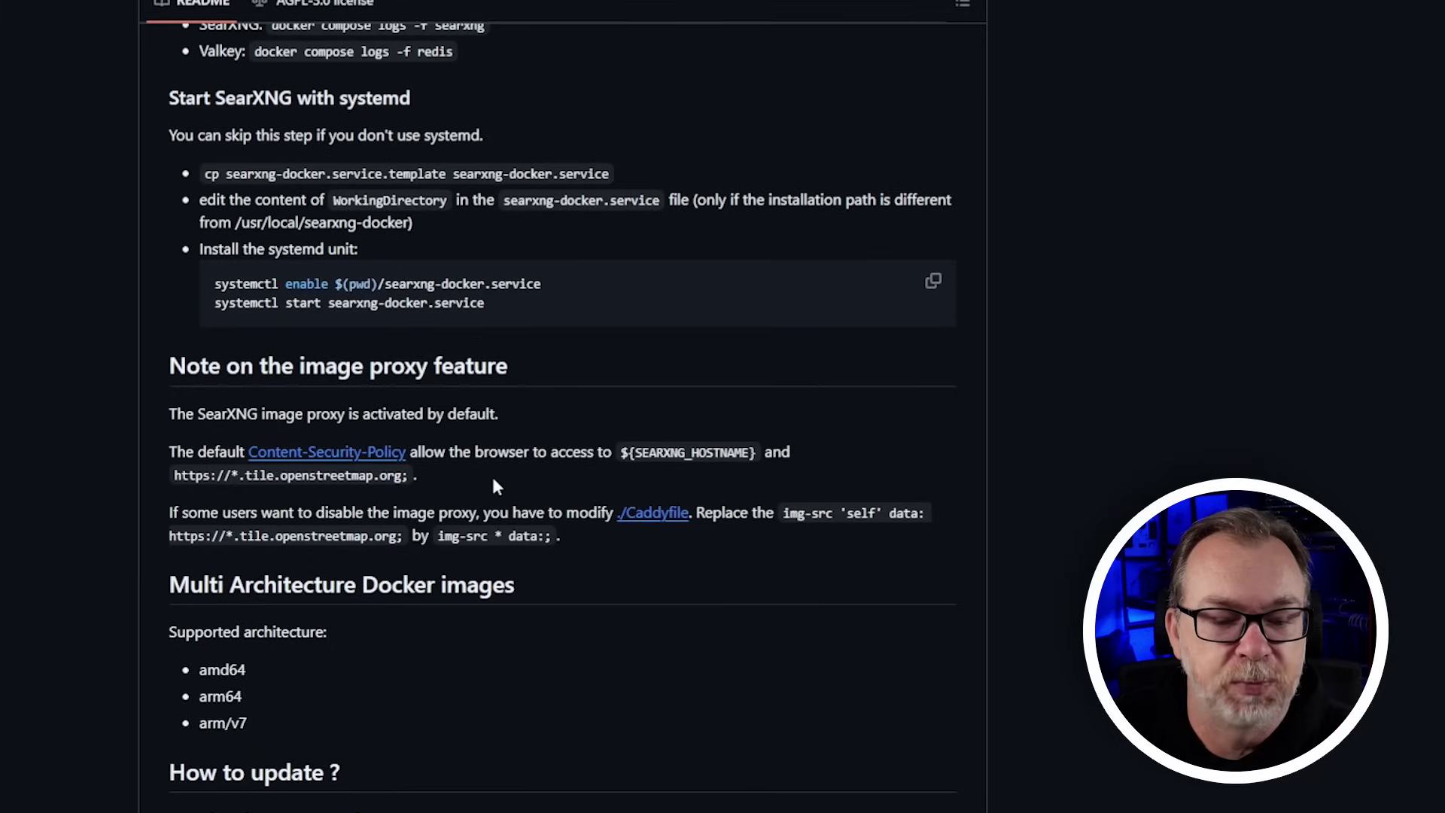
Scroll through the searxng-docker README's installation methods on GitHub
scroll(414, 535, down, 2)
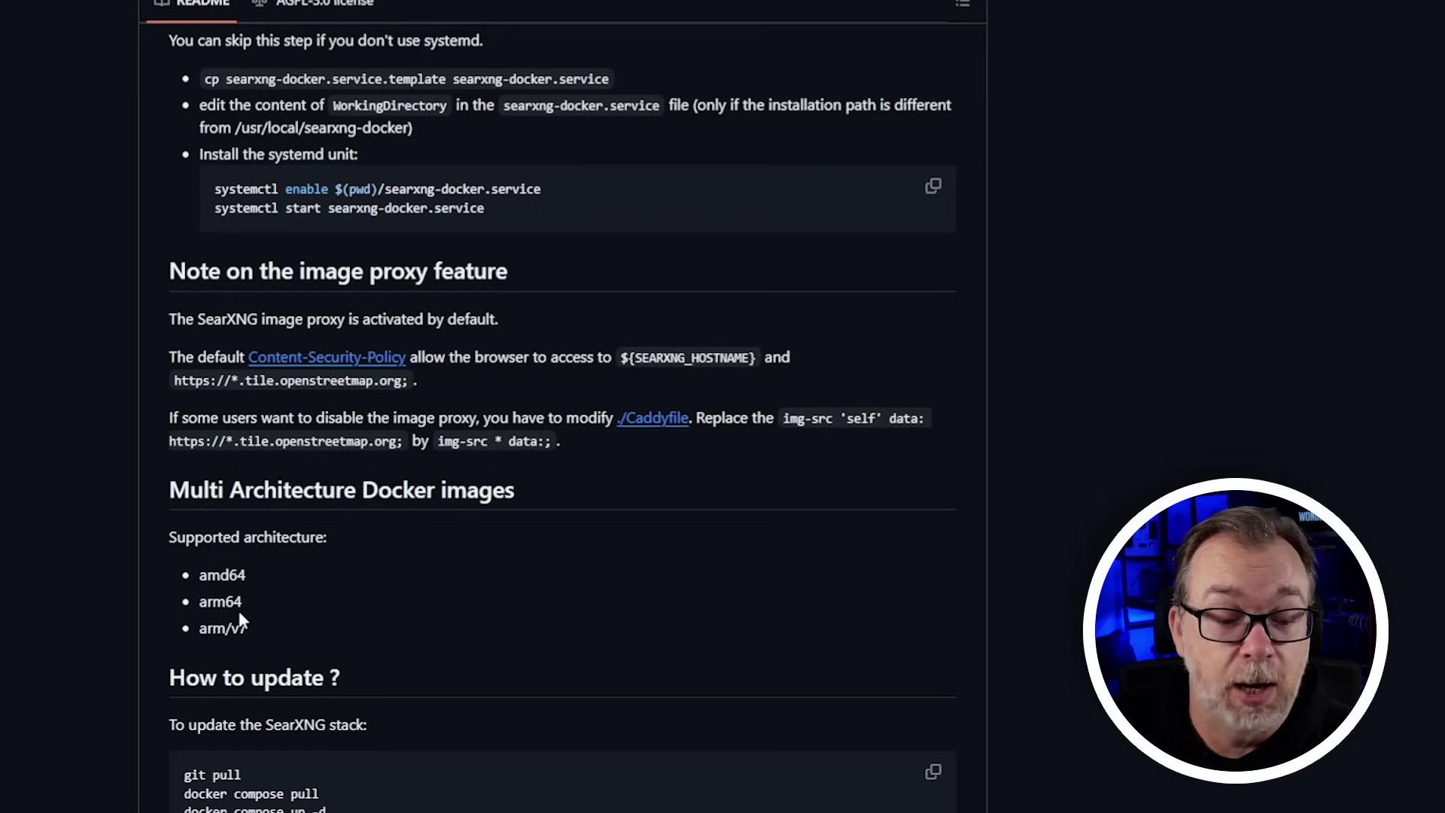
scroll(291, 632, down, 3)
scroll(193, 657, up, 20)
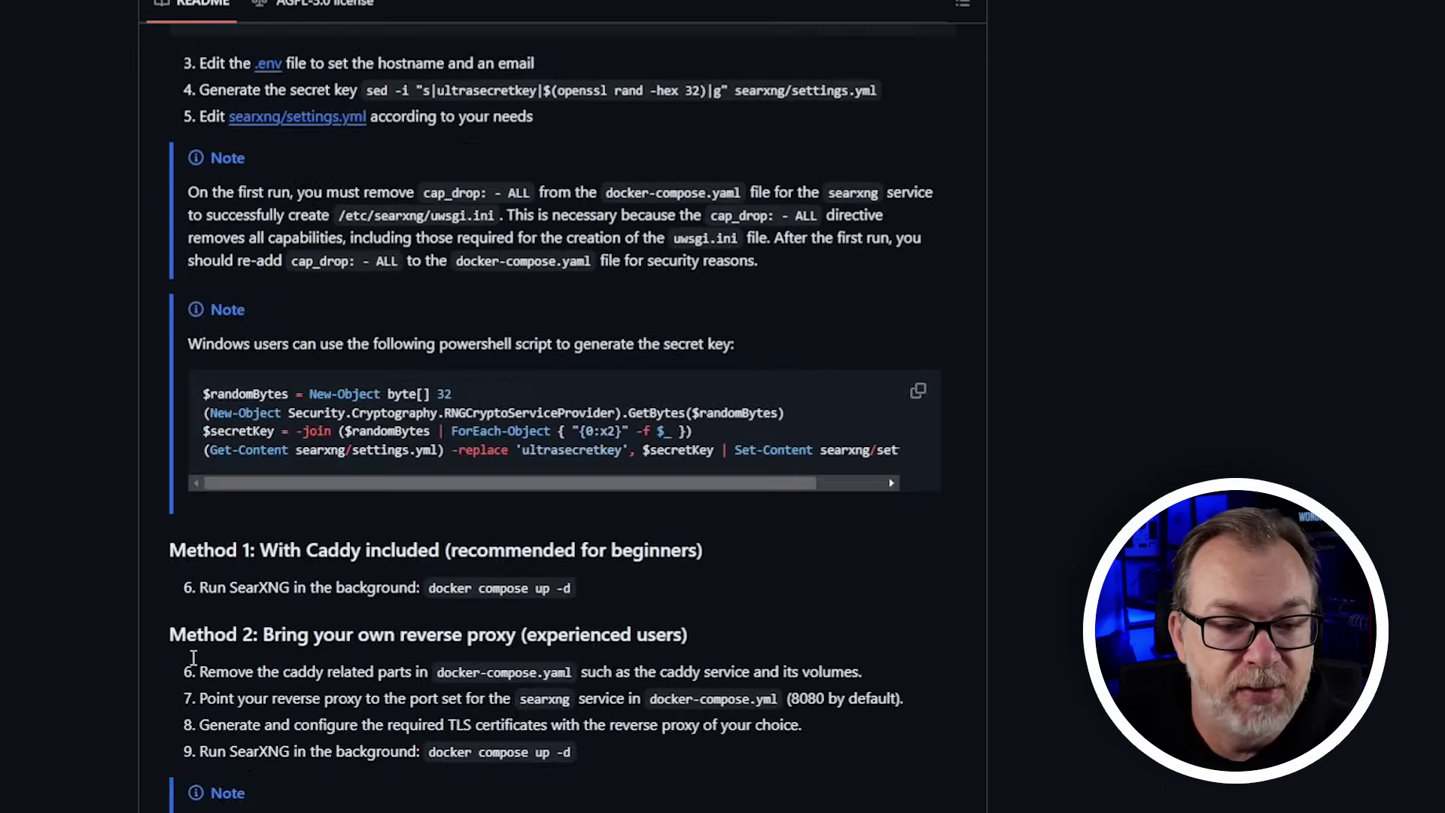
scroll(194, 657, up, 1)
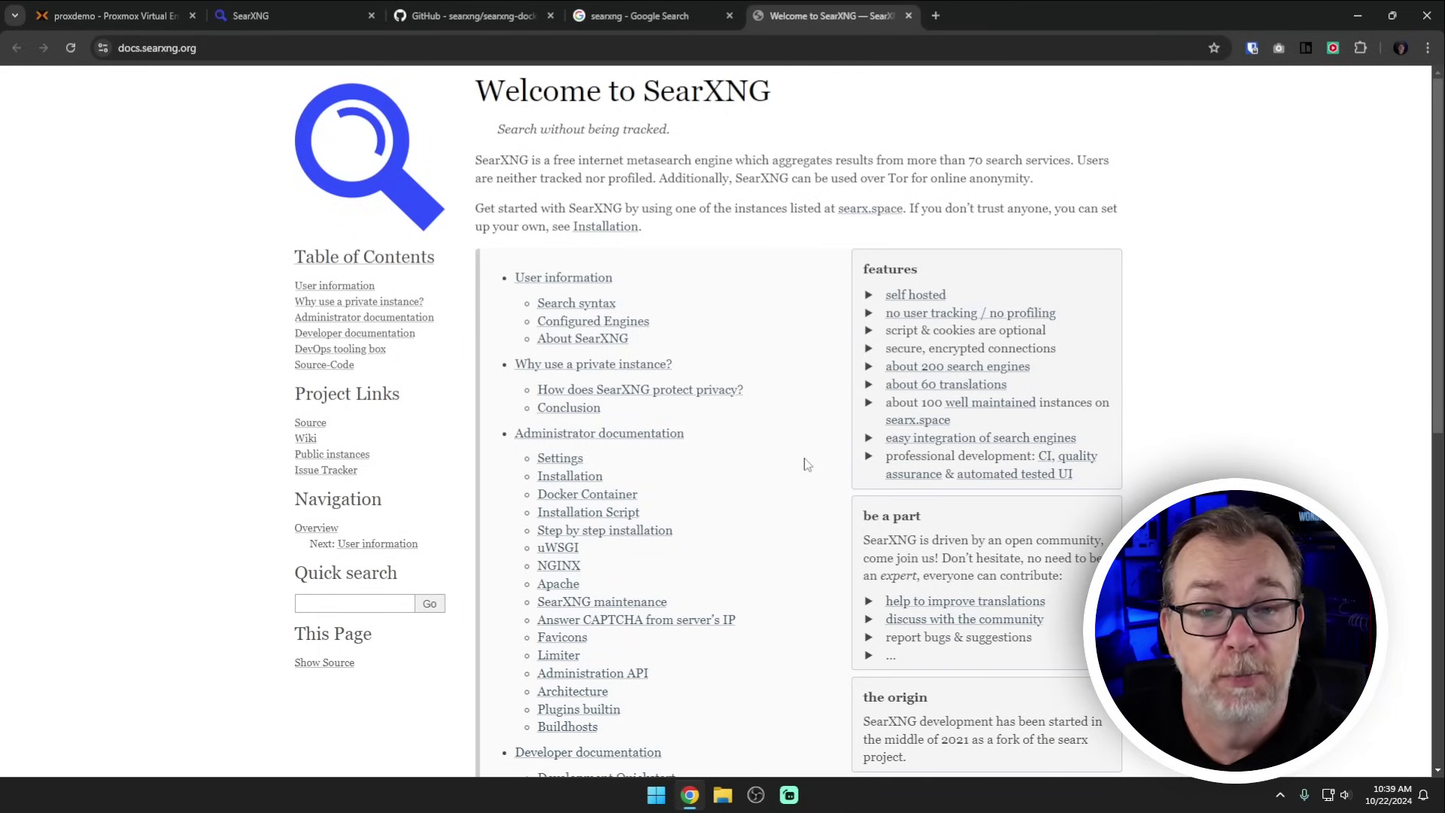
Close the docs and Google tabs and open the repository's docker-compose.yaml
key(ctrl+w)
key(ctrl+w)
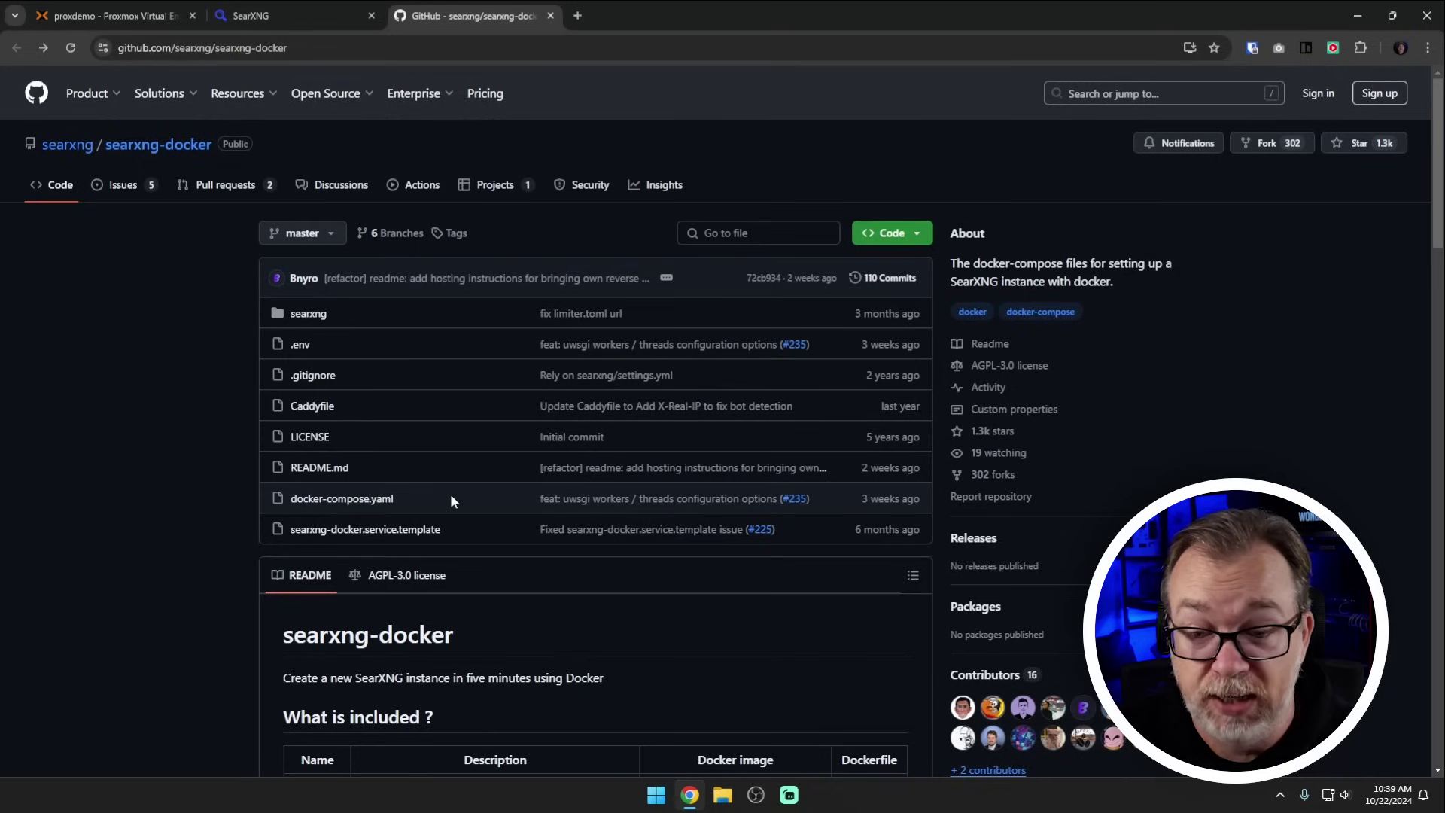
click(384, 497)
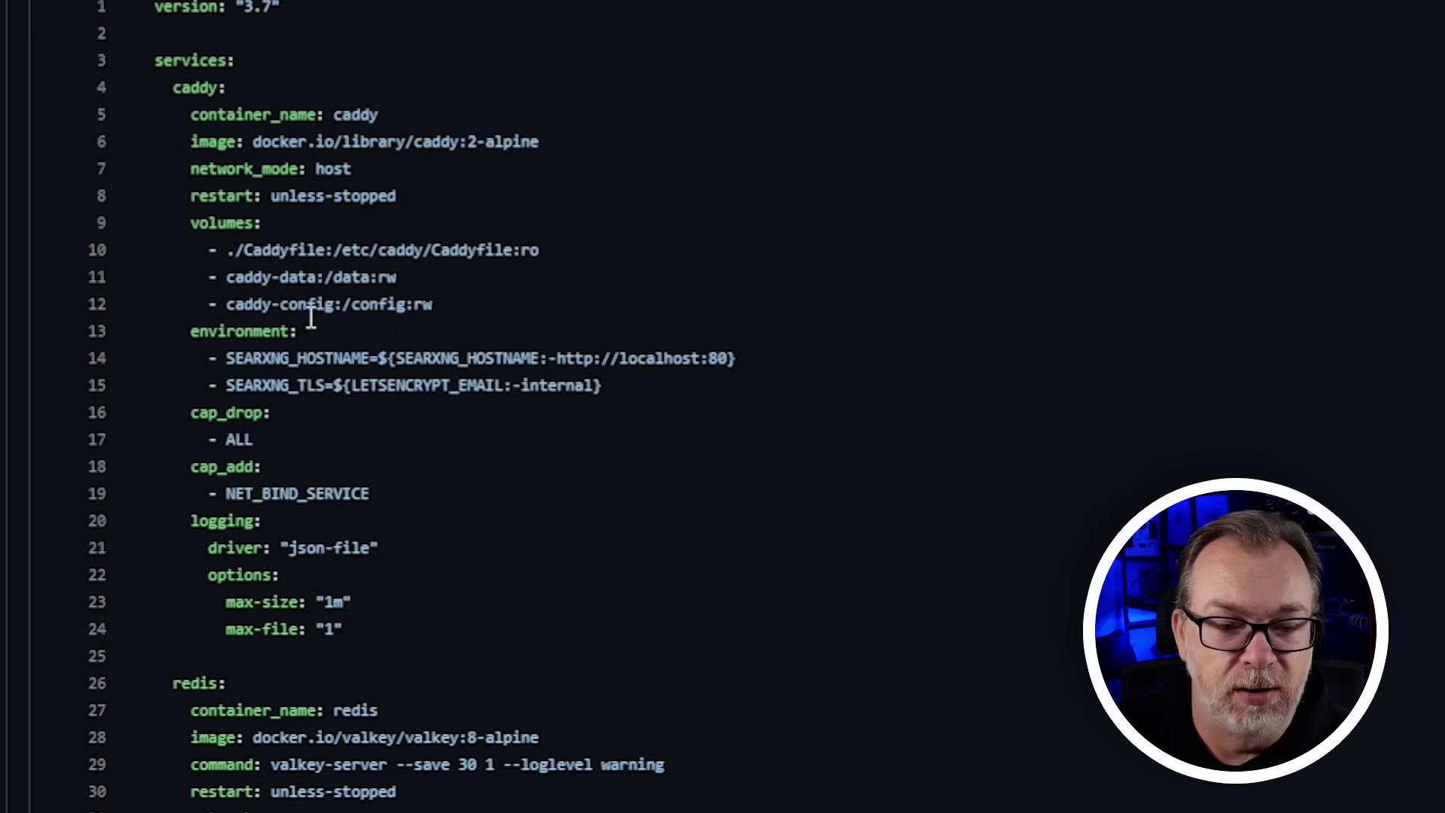
Review the caddy, redis and searxng services in docker-compose.yaml, then return to the file list
scroll(358, 284, down, 4)
scroll(359, 284, down, 7)
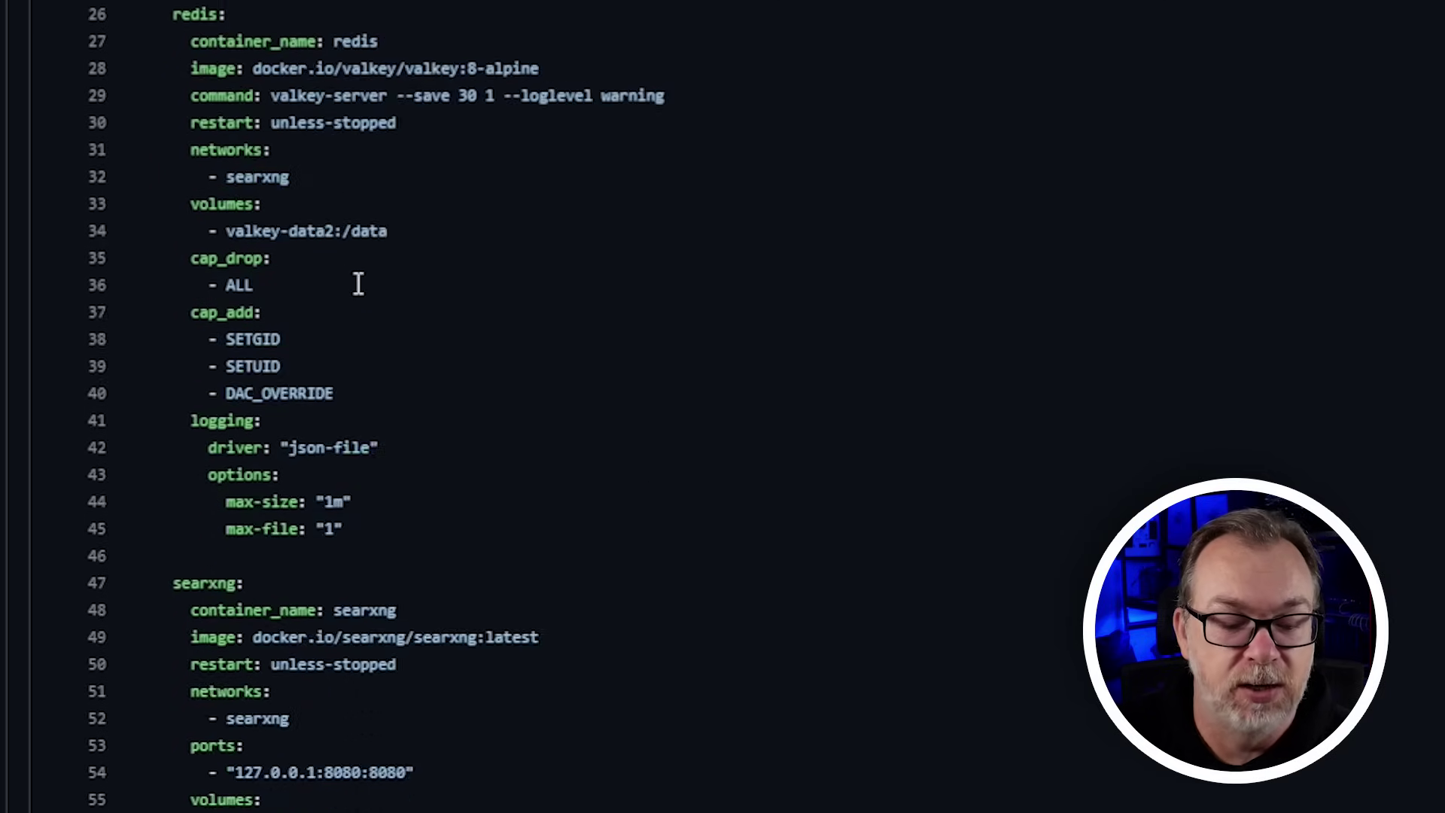
scroll(352, 446, up, 11)
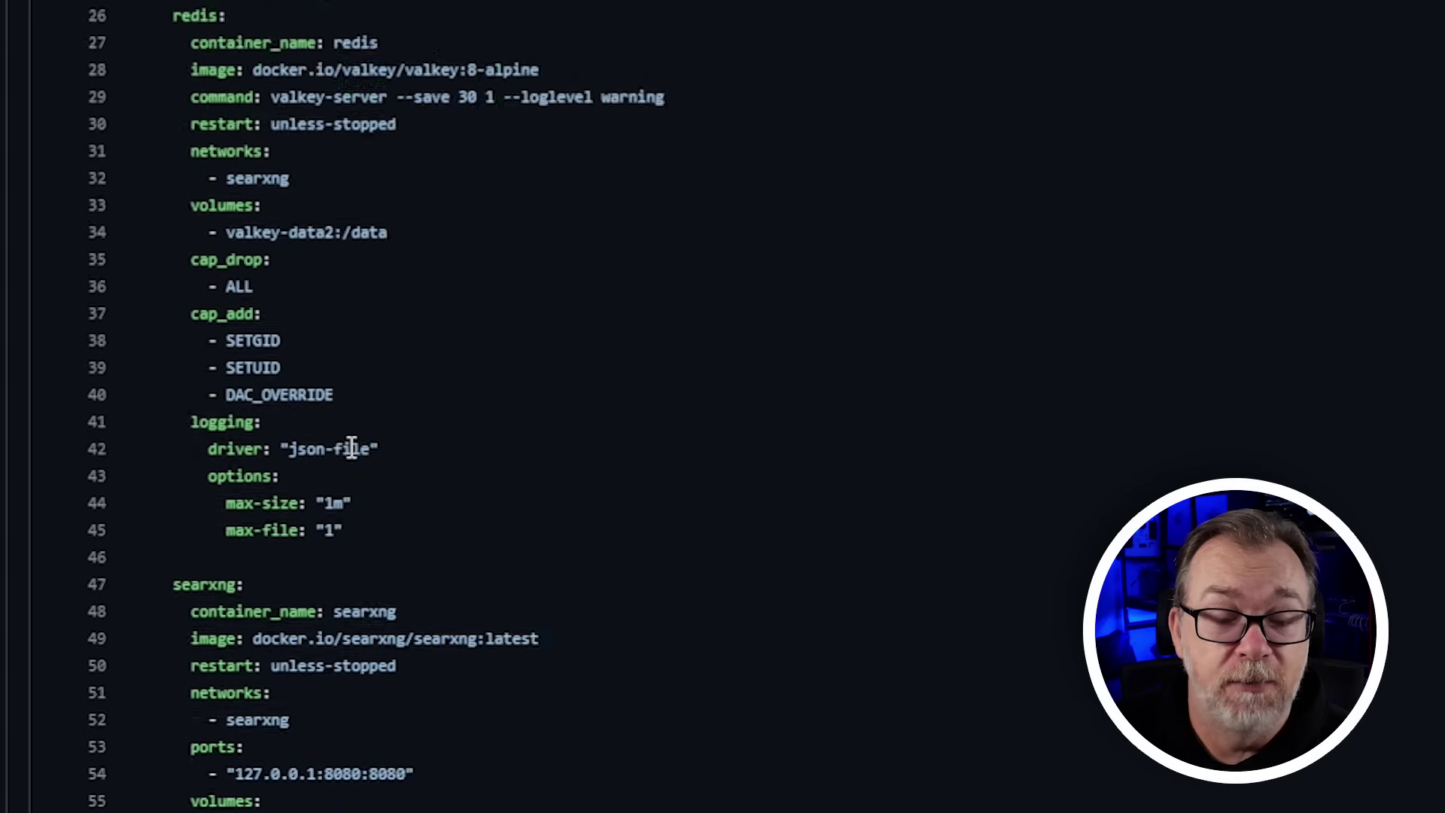
key(alt+Left)
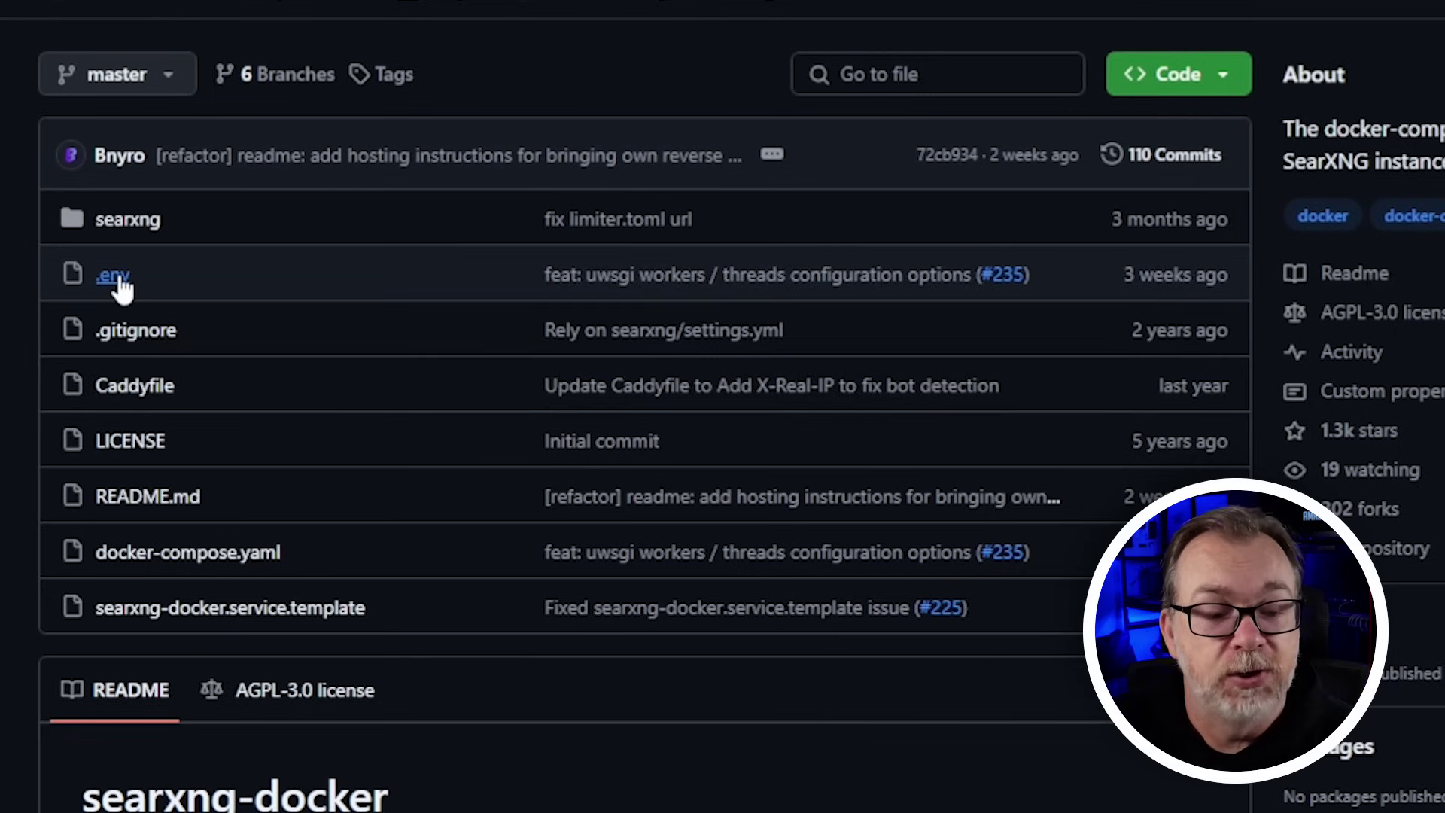
click(120, 286)
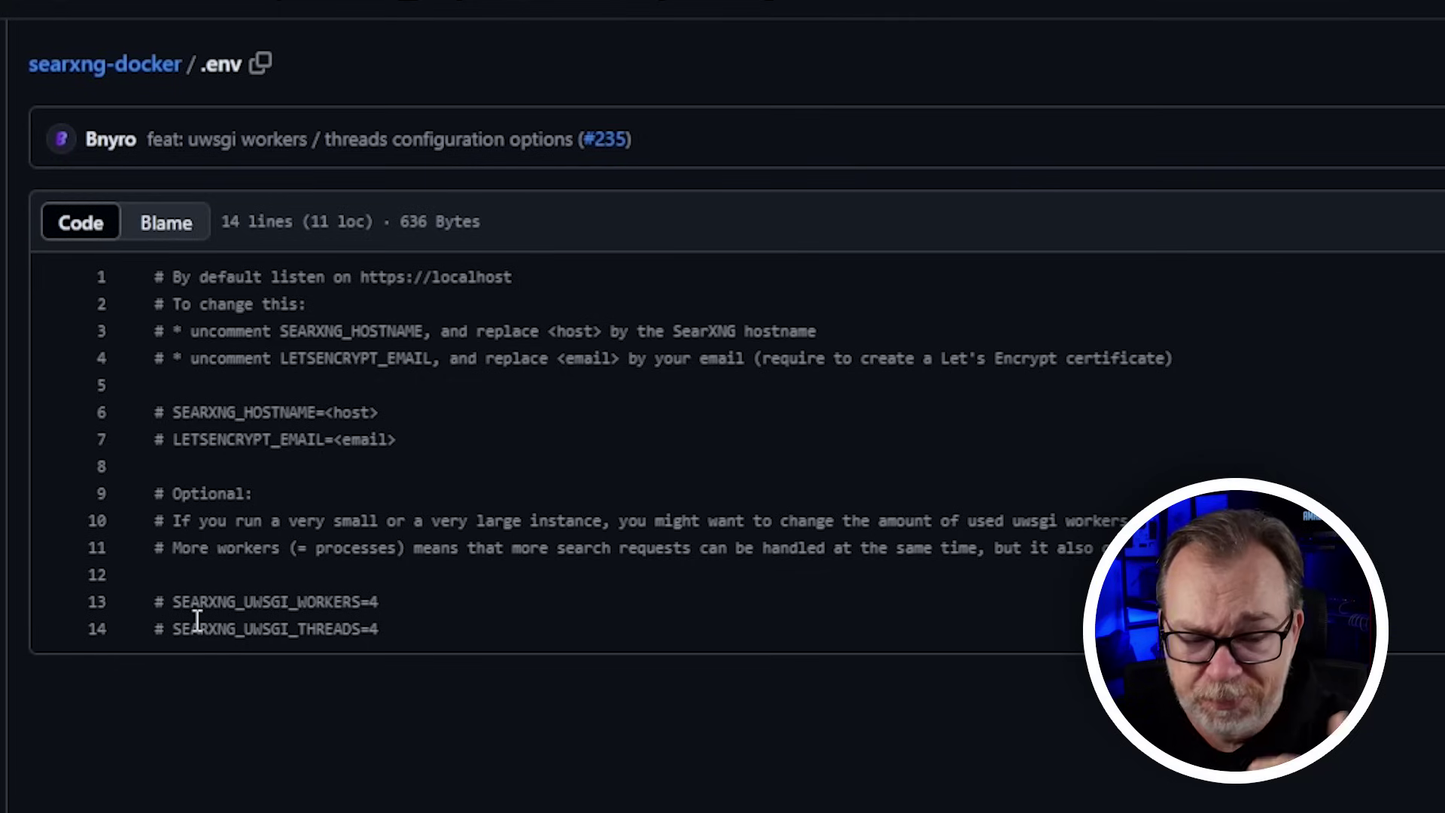
key(alt+Left)
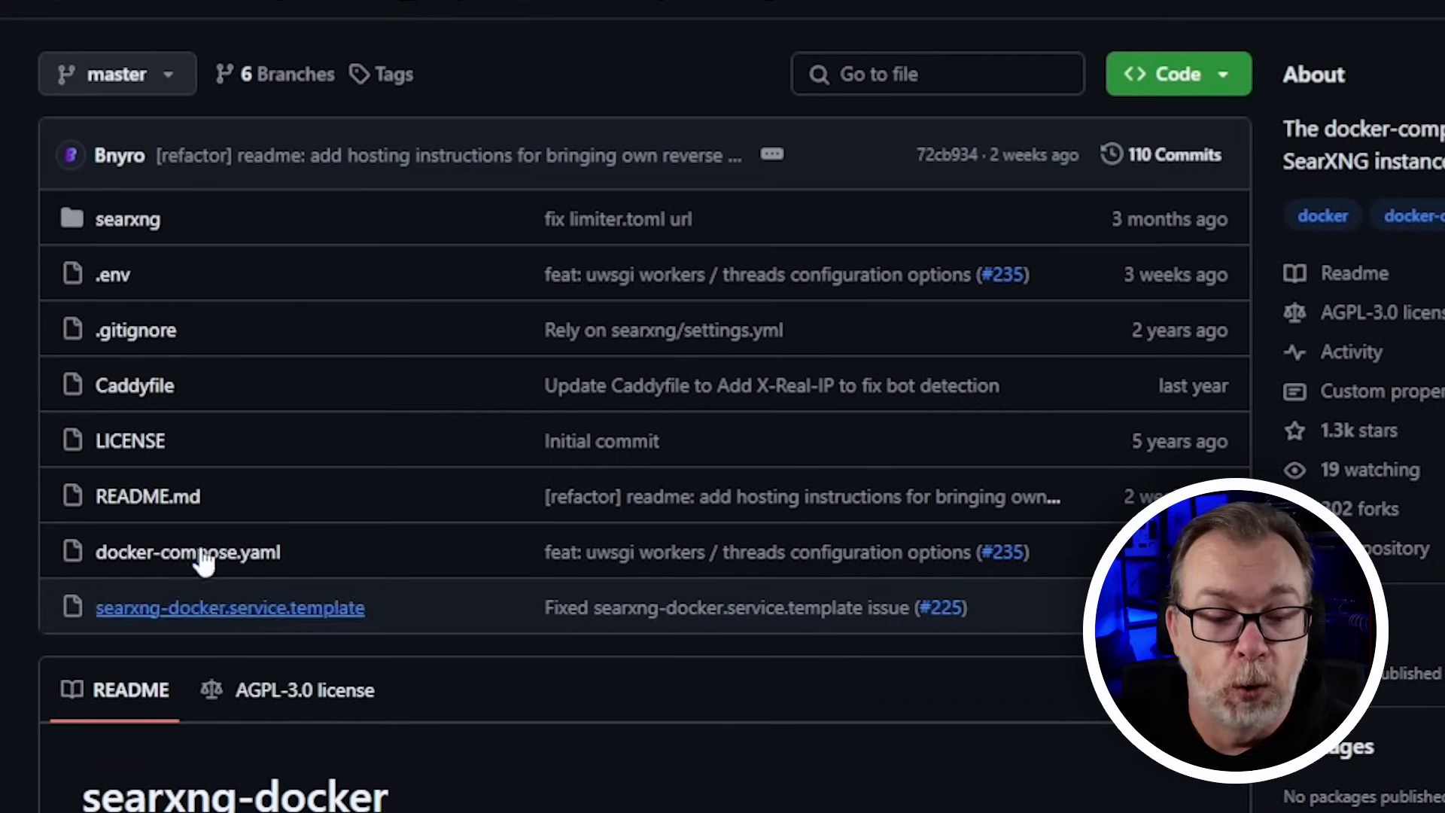
click(124, 290)
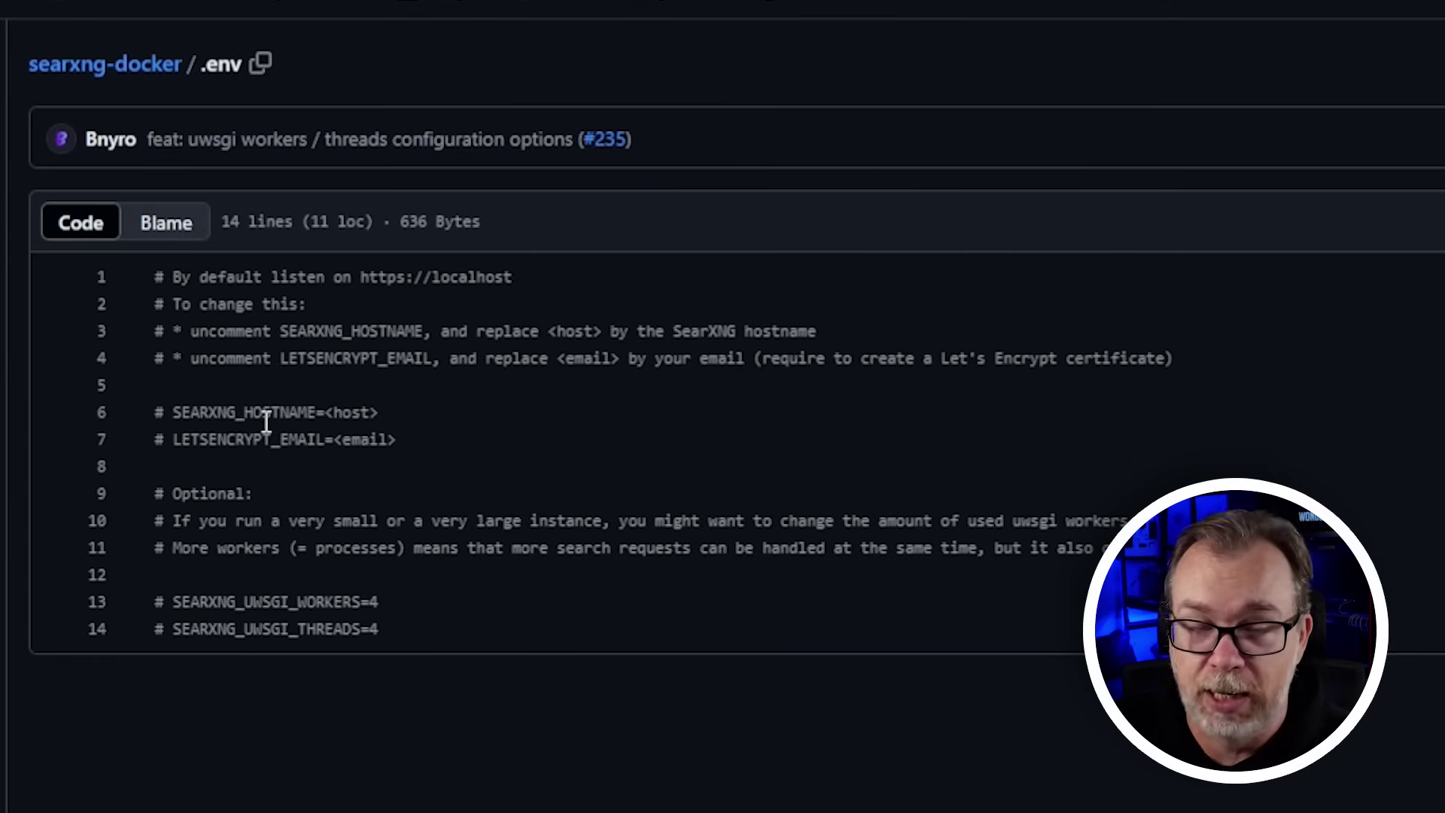
key(alt+Left)
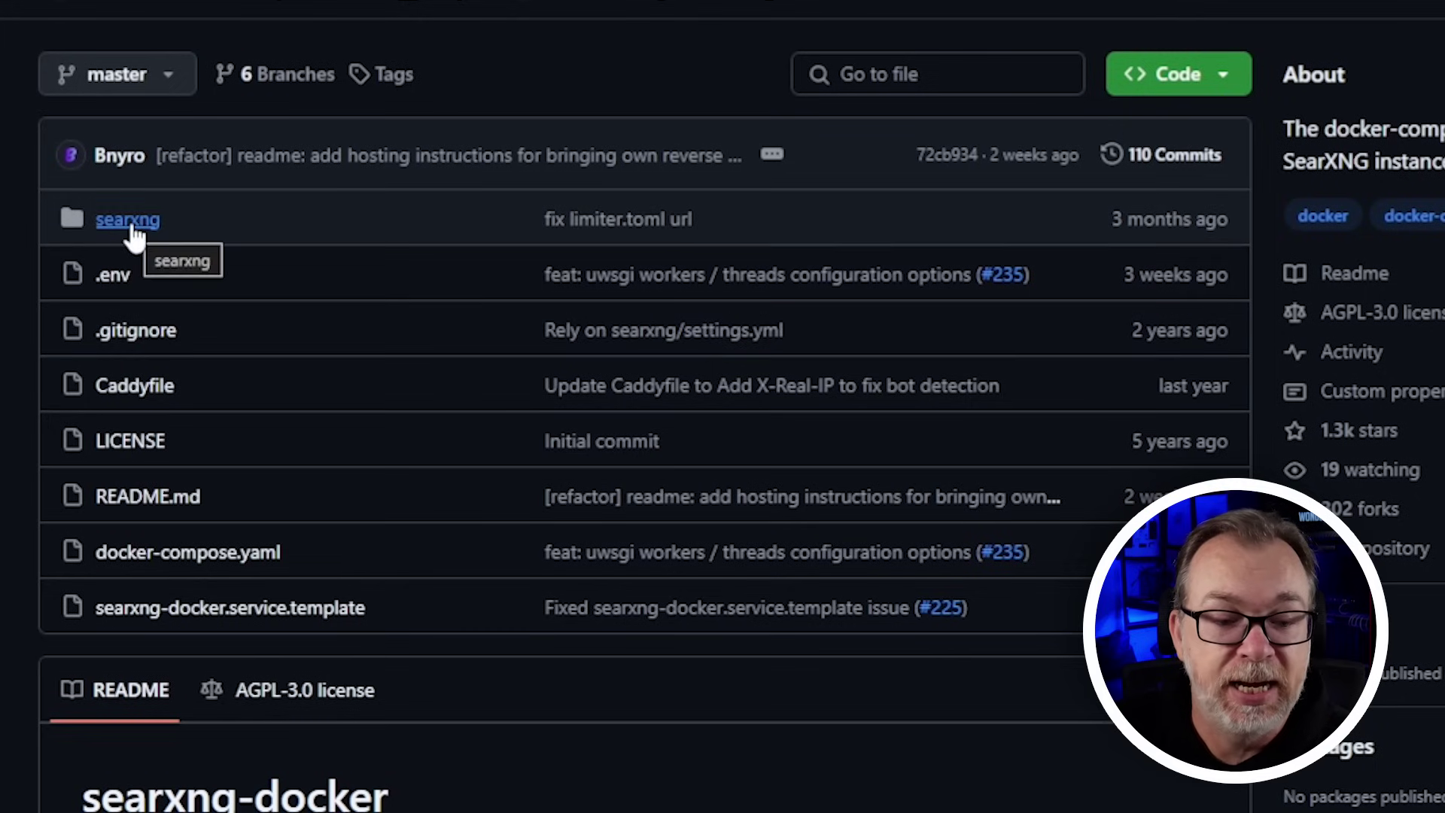
View limiter.toml inside the searxng config folder
click(133, 226)
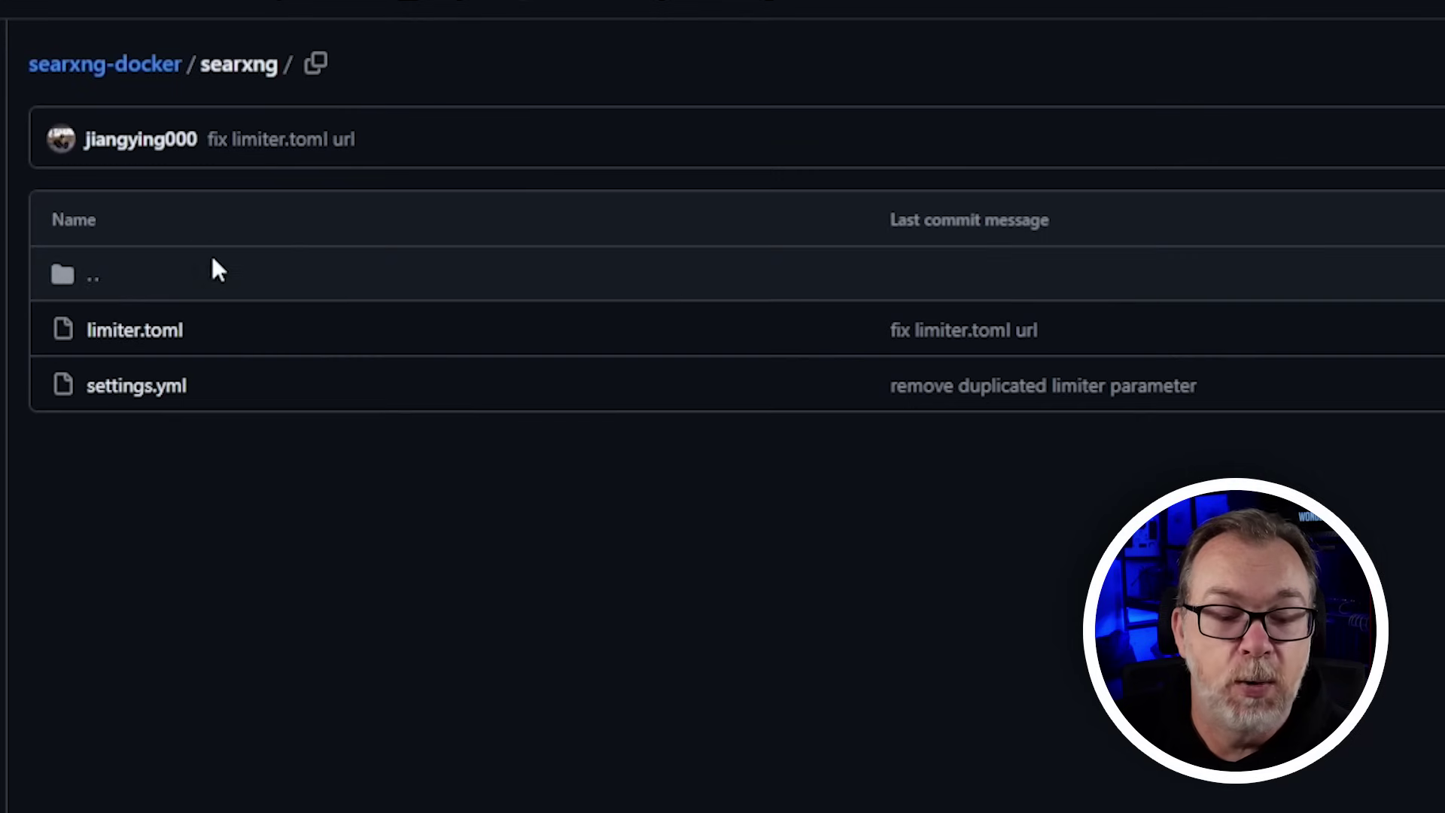
click(171, 336)
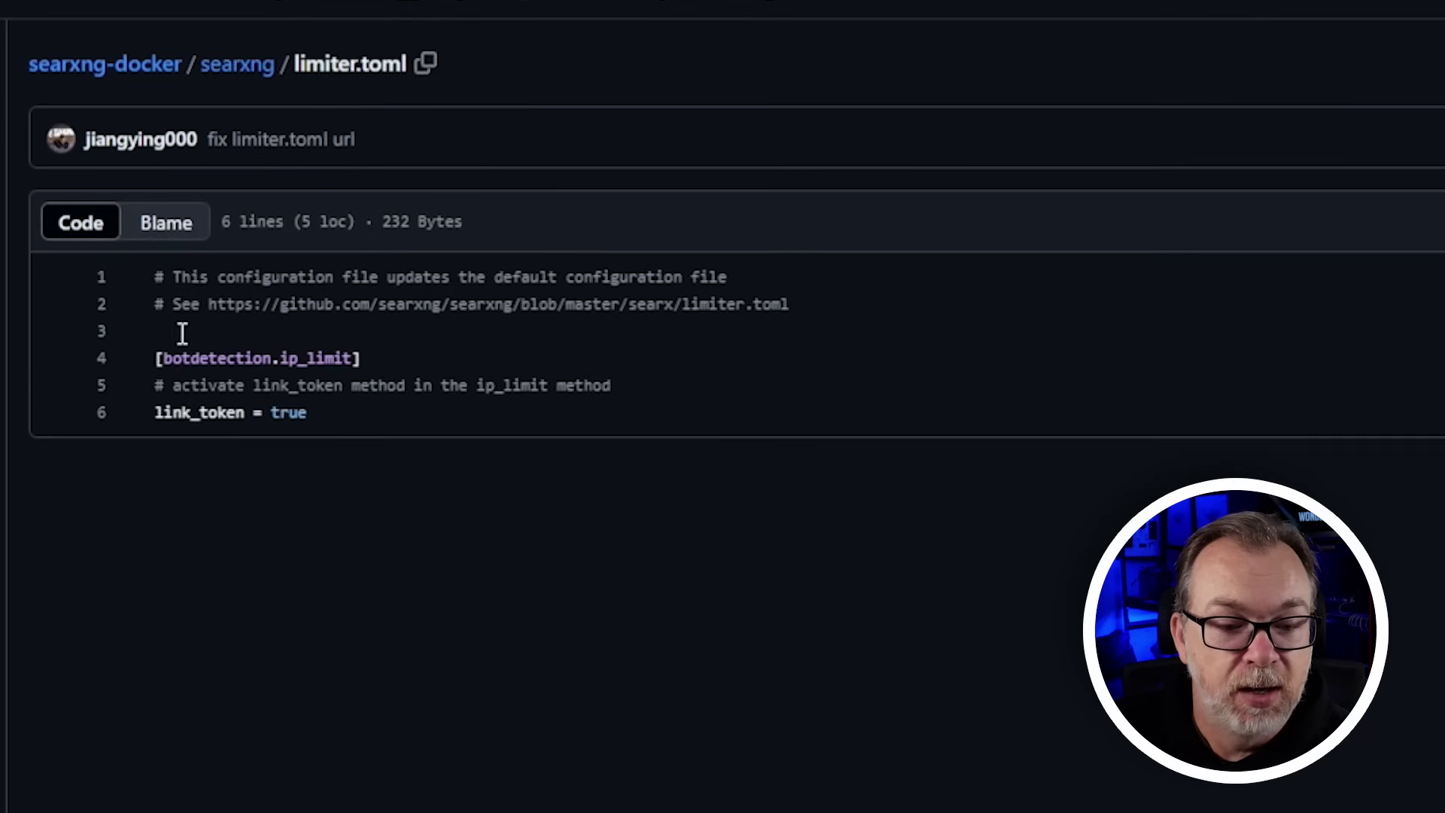
key(alt+Left)
Inspect the ultrasecretkey placeholder in settings.yml, then return to the repository root
click(182, 386)
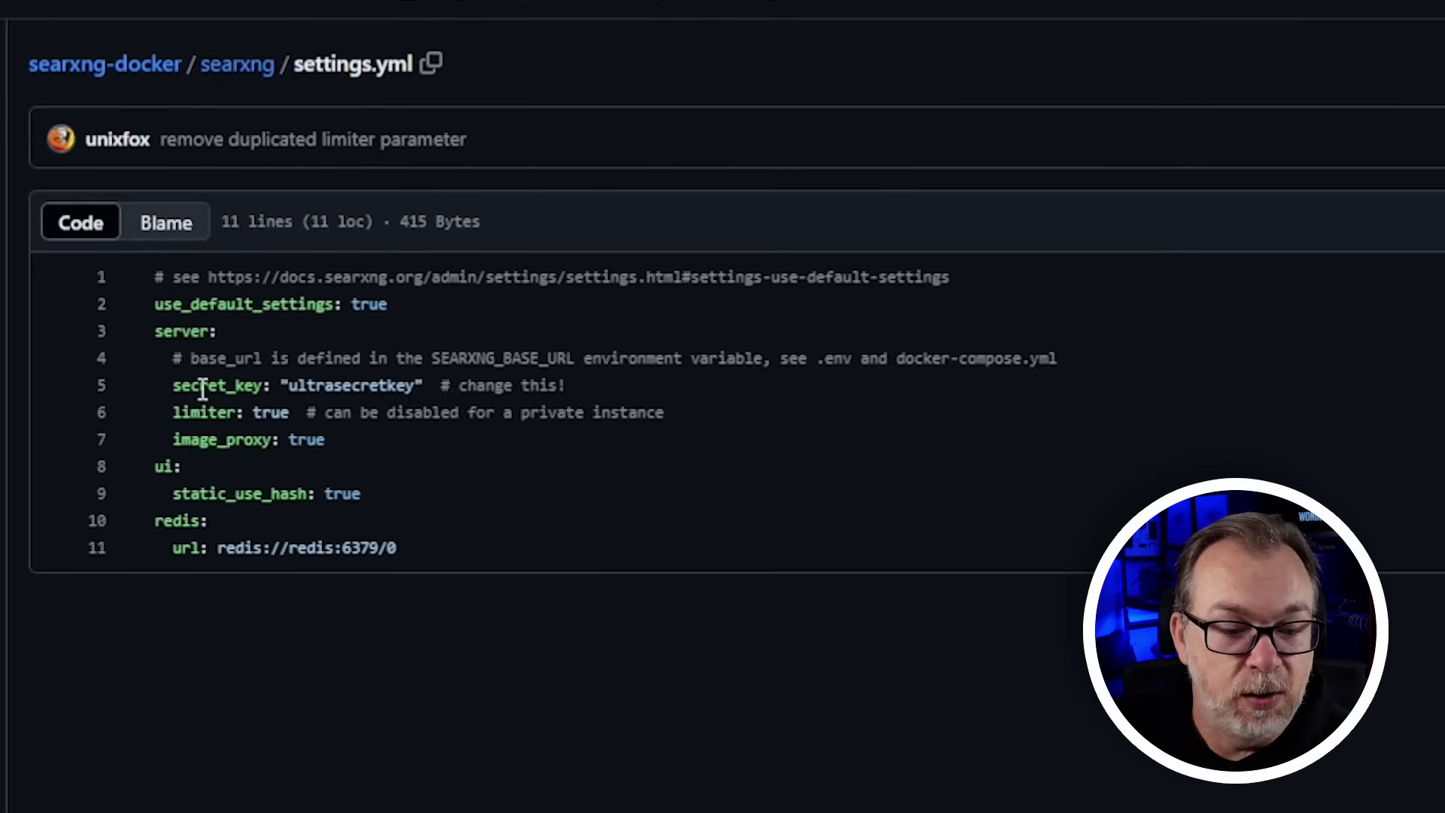
double_click(316, 385)
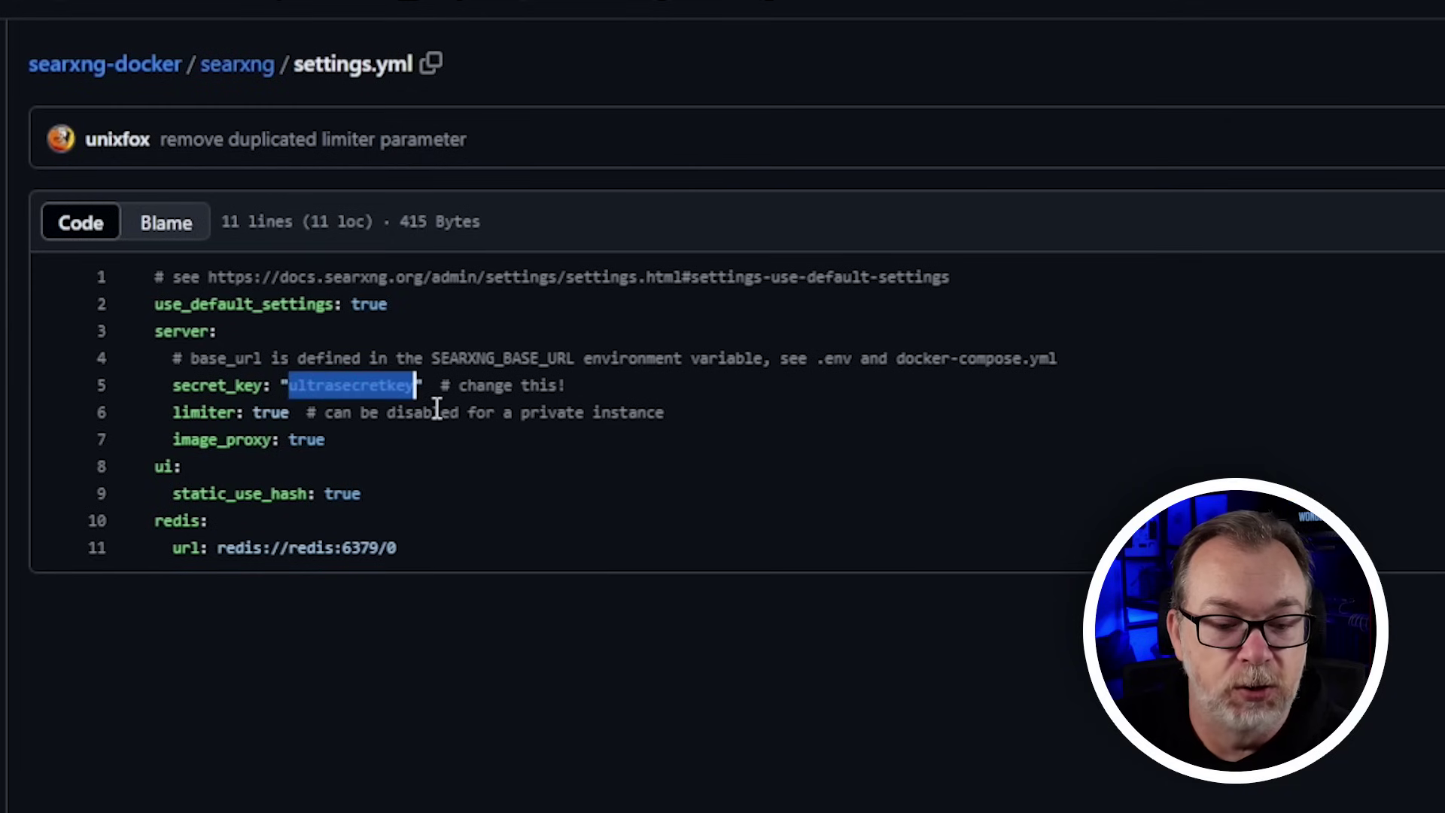
click(406, 456)
key(alt+Left)
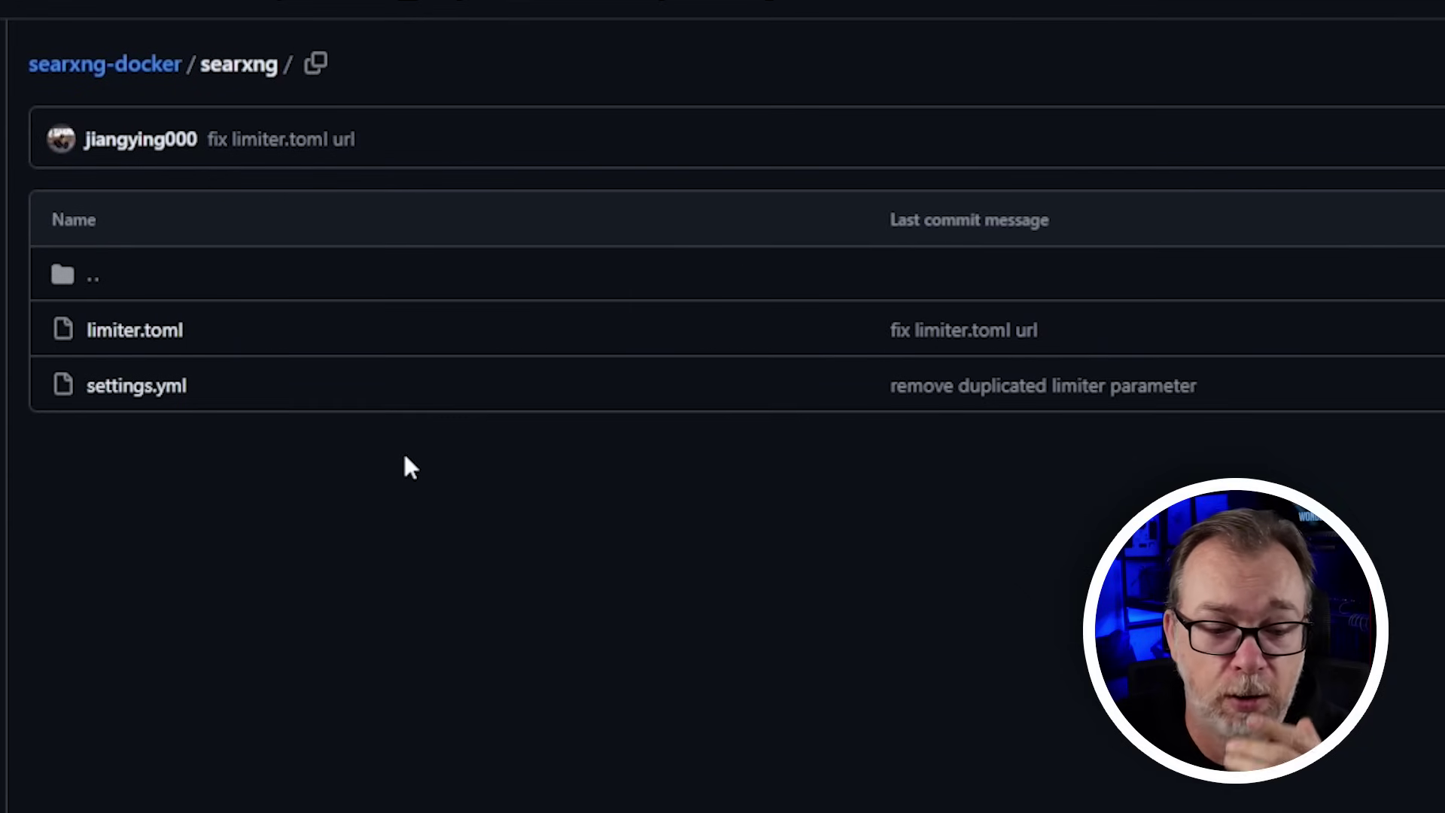
key(alt+Left)
Highlight the README's sed command that generates the secret key
scroll(405, 458, down, 15)
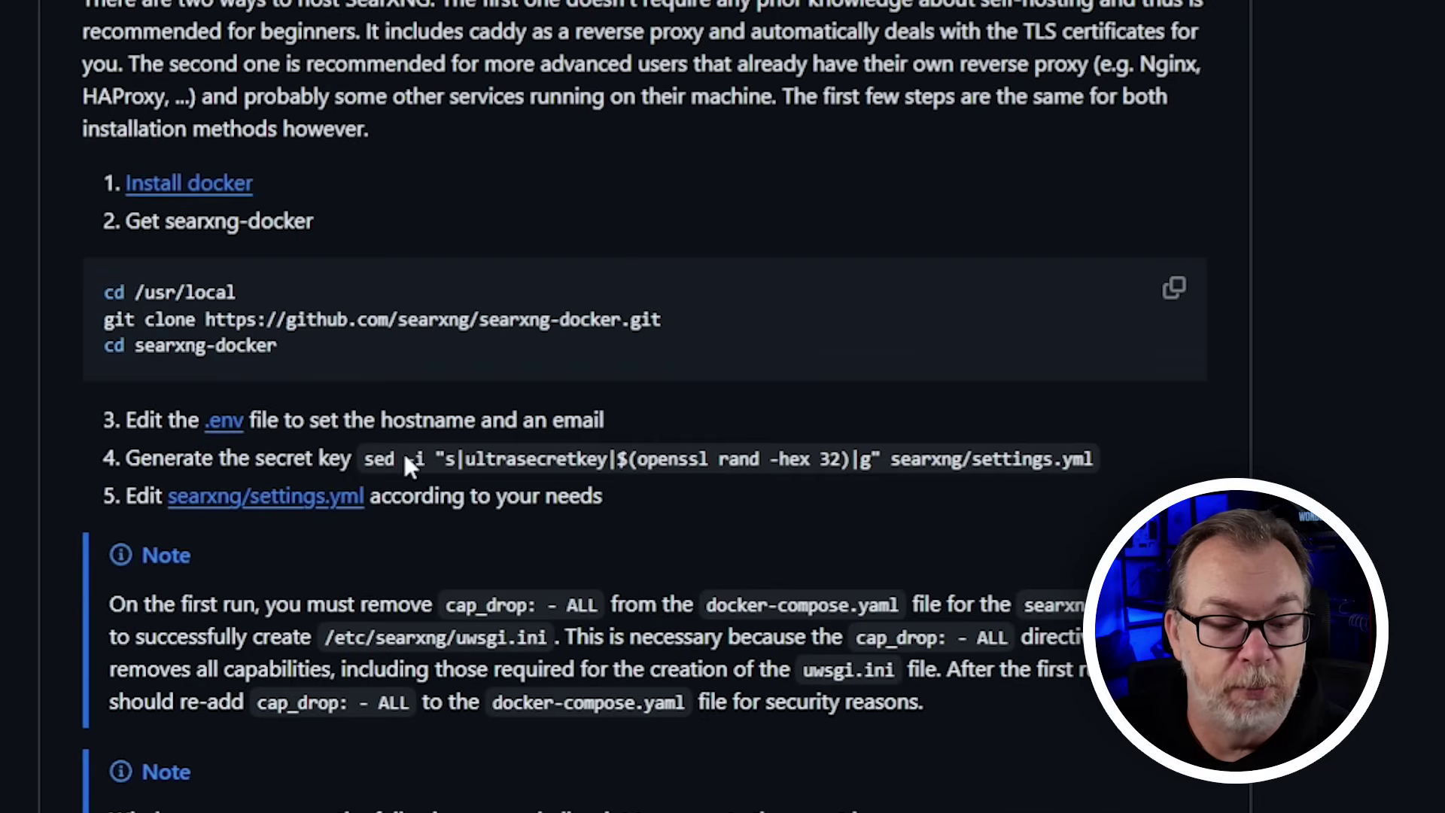
scroll(548, 265, up, 1)
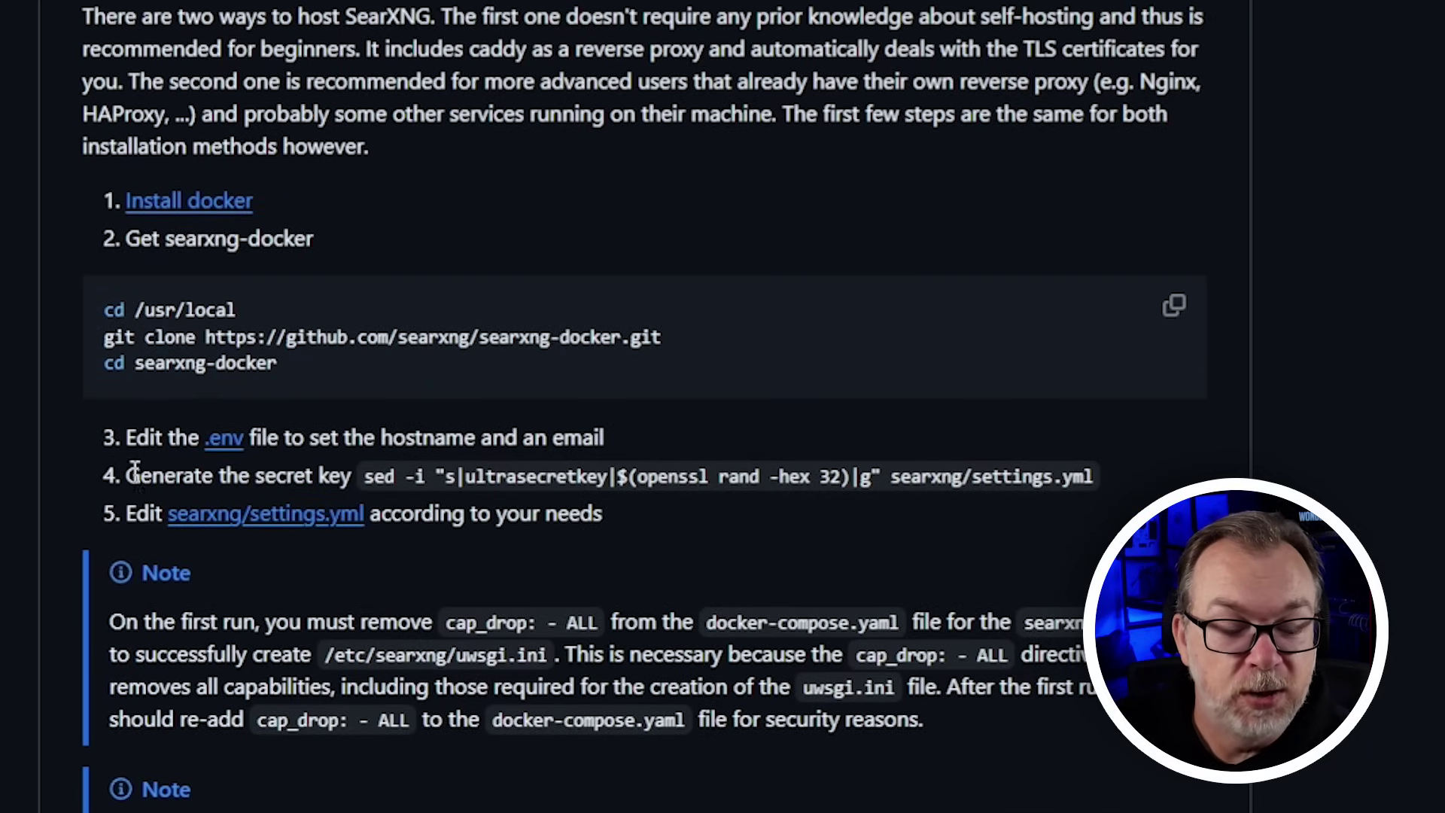
drag(365, 477, 1093, 488)
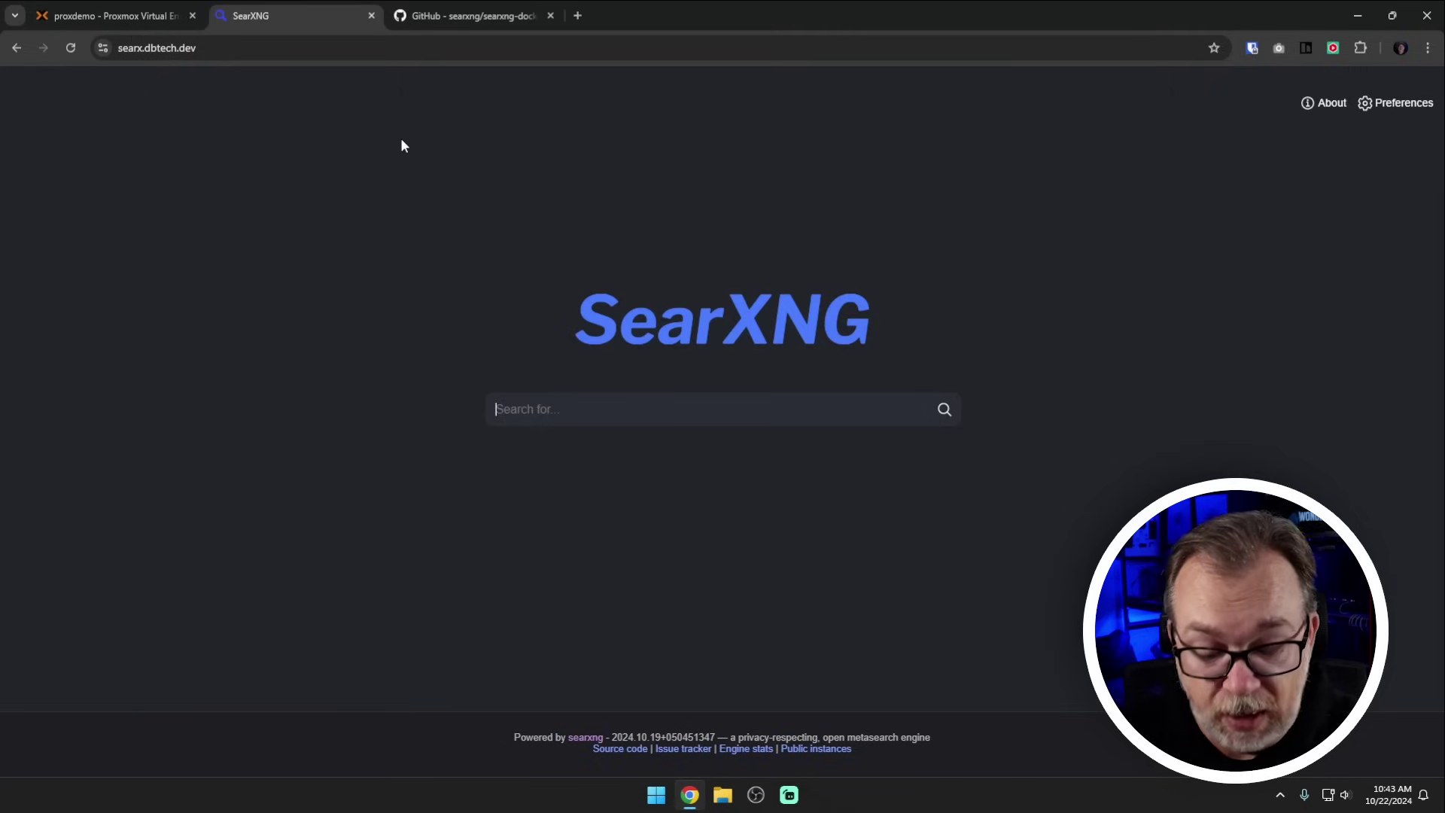
Search SearXNG for 'dbttech youtube' and scroll through the results
text(db)
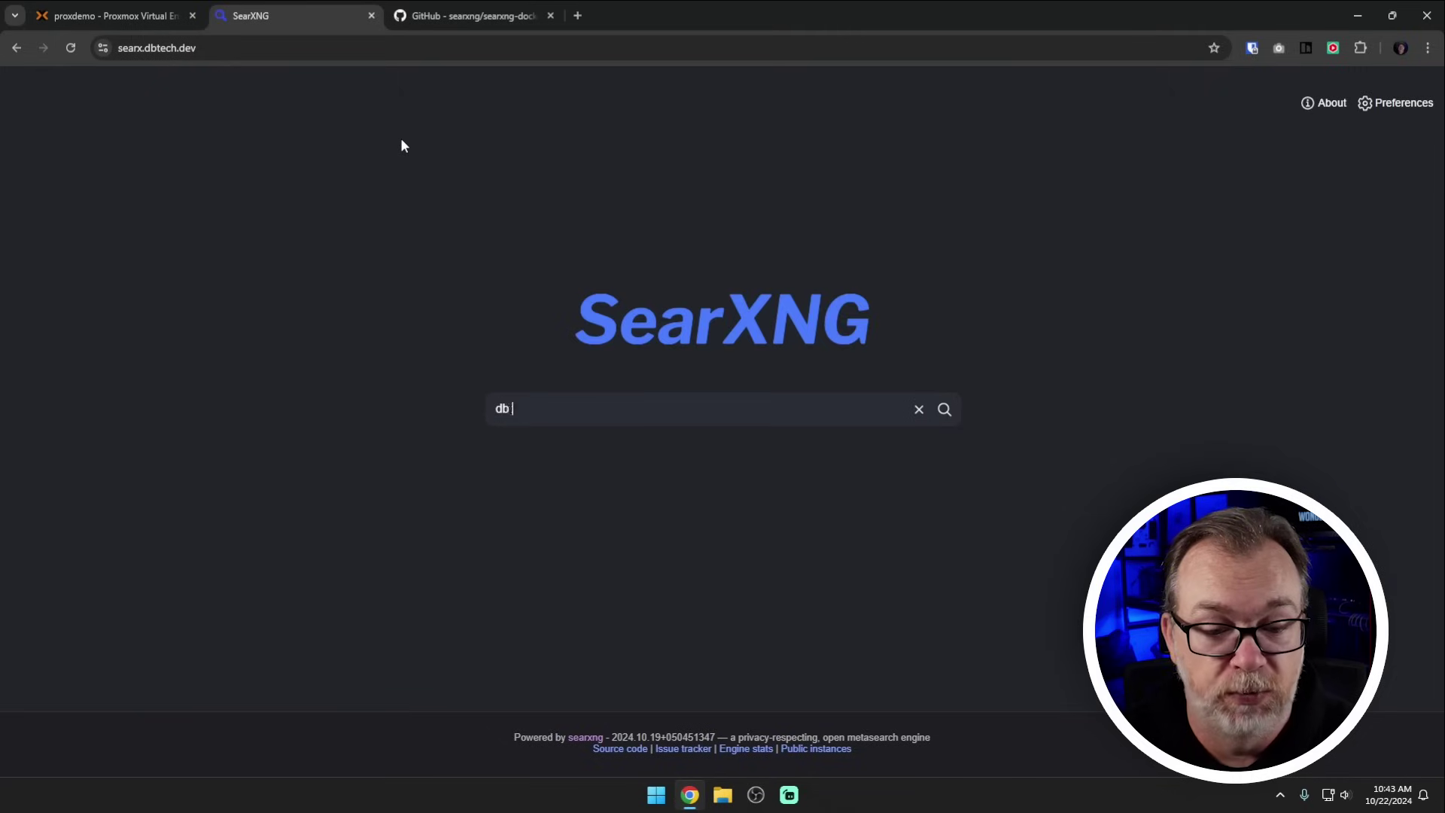
text(ttech youtube)
key(Return)
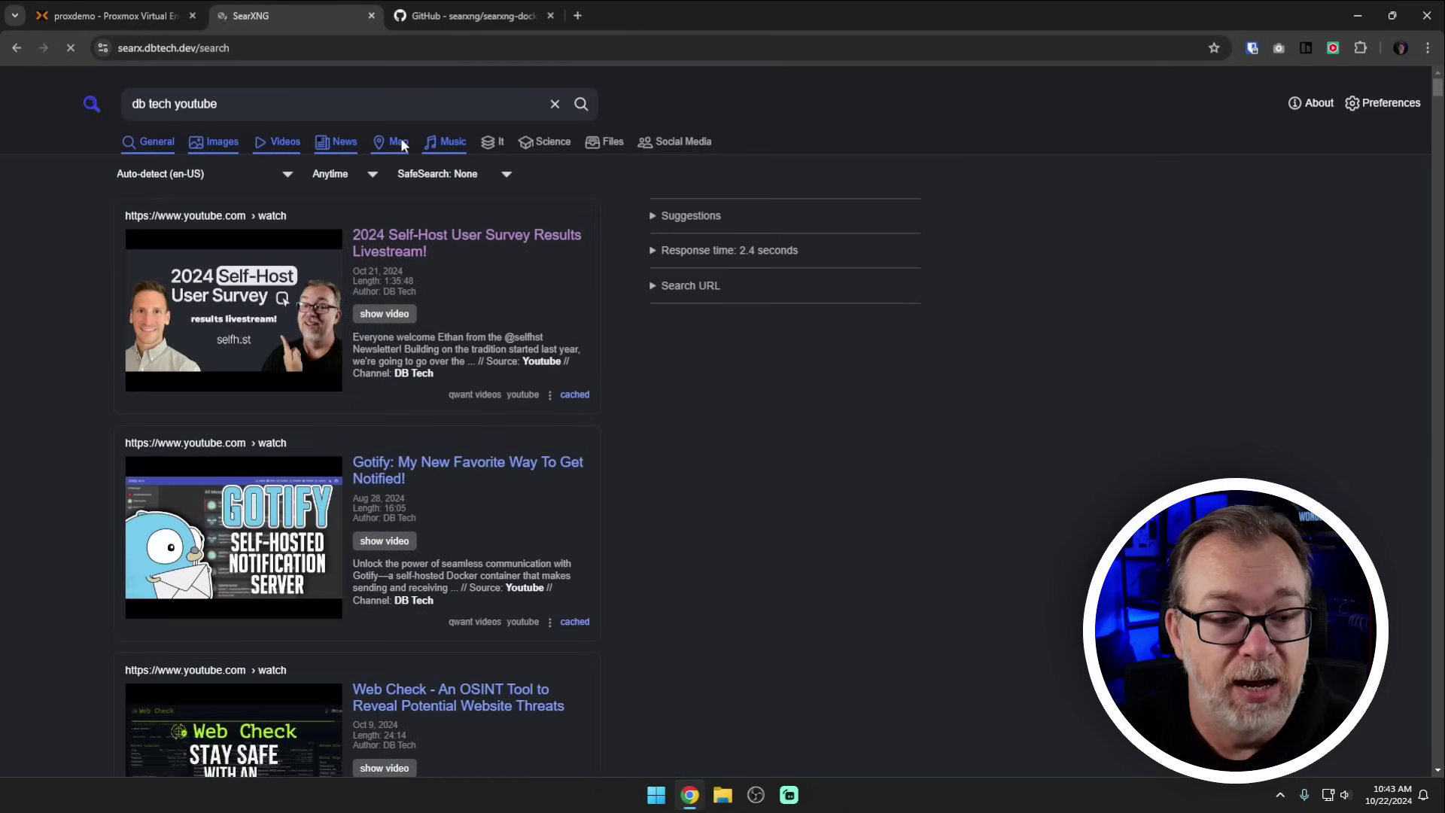
scroll(529, 297, down, 8)
scroll(531, 302, down, 20)
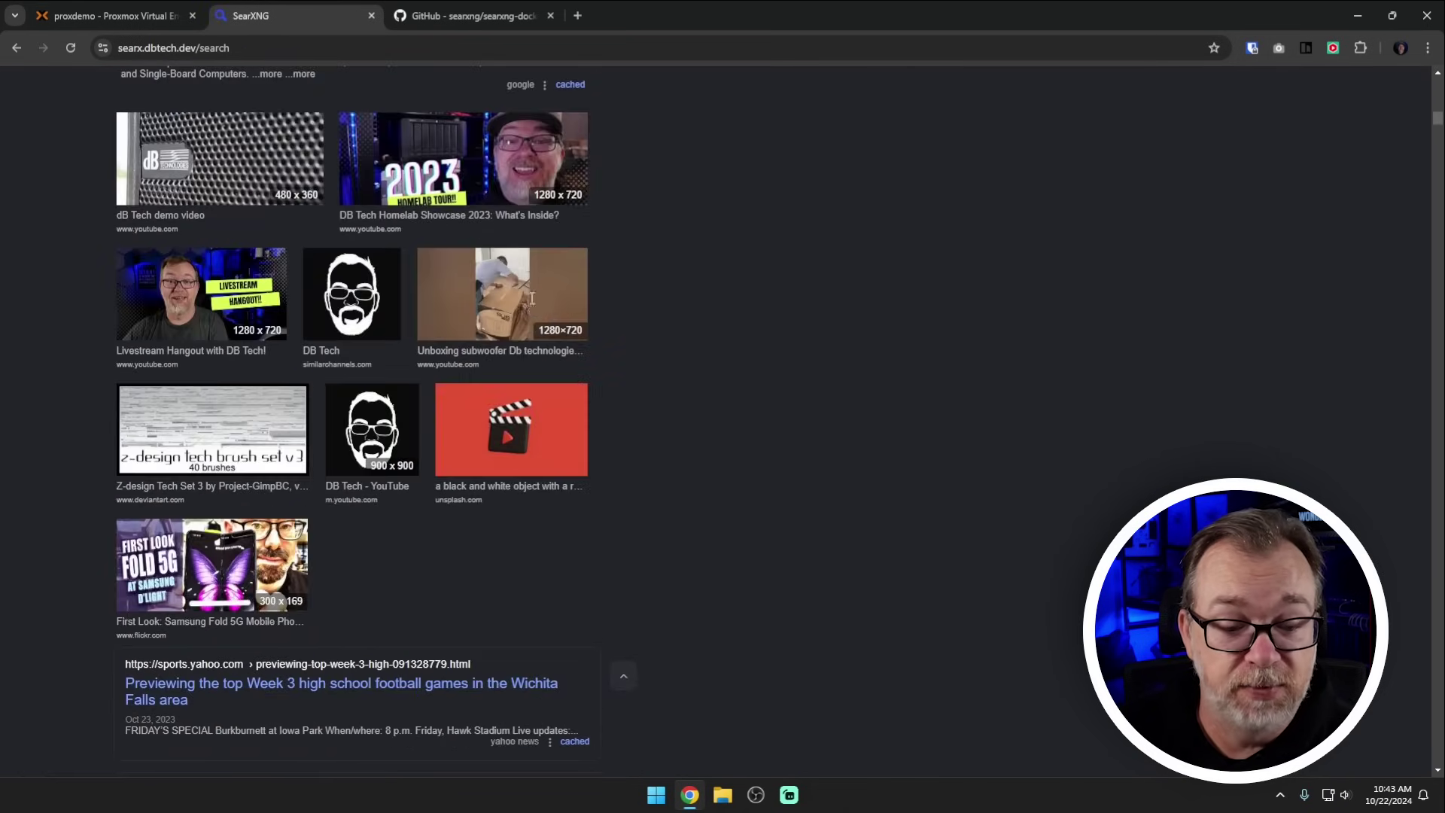
scroll(531, 303, down, 14)
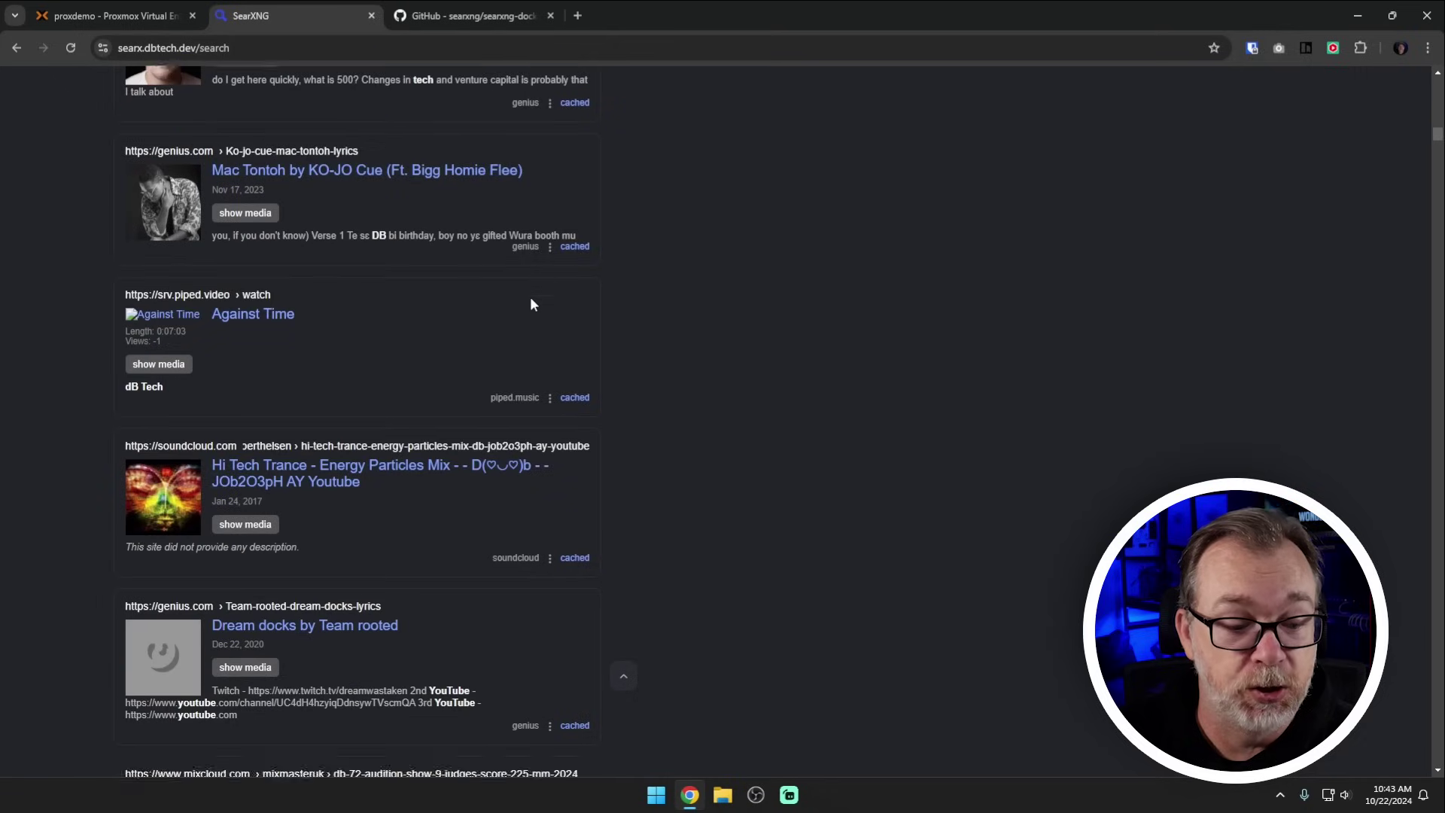
scroll(531, 298, down, 9)
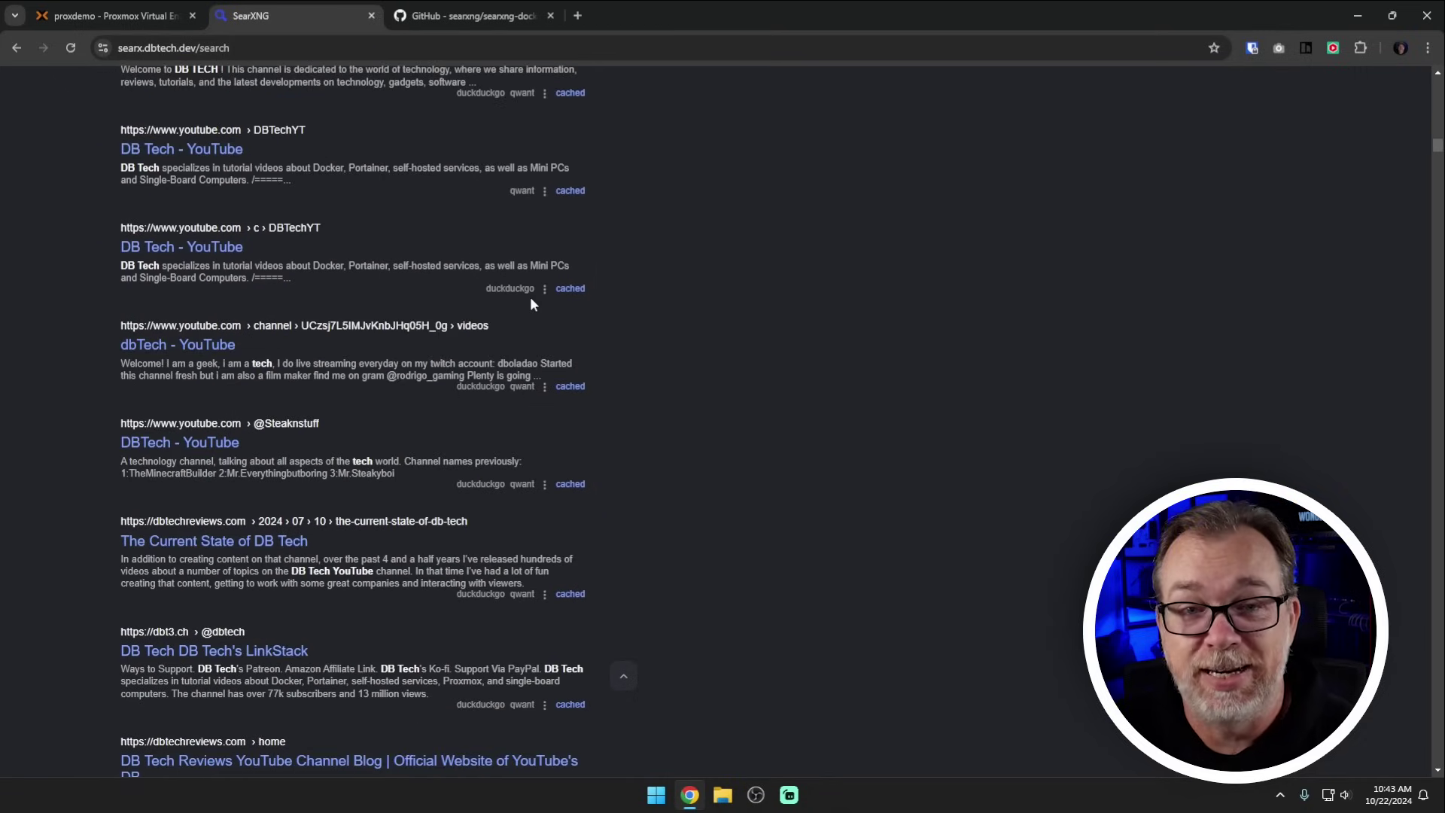
scroll(530, 299, up, 15)
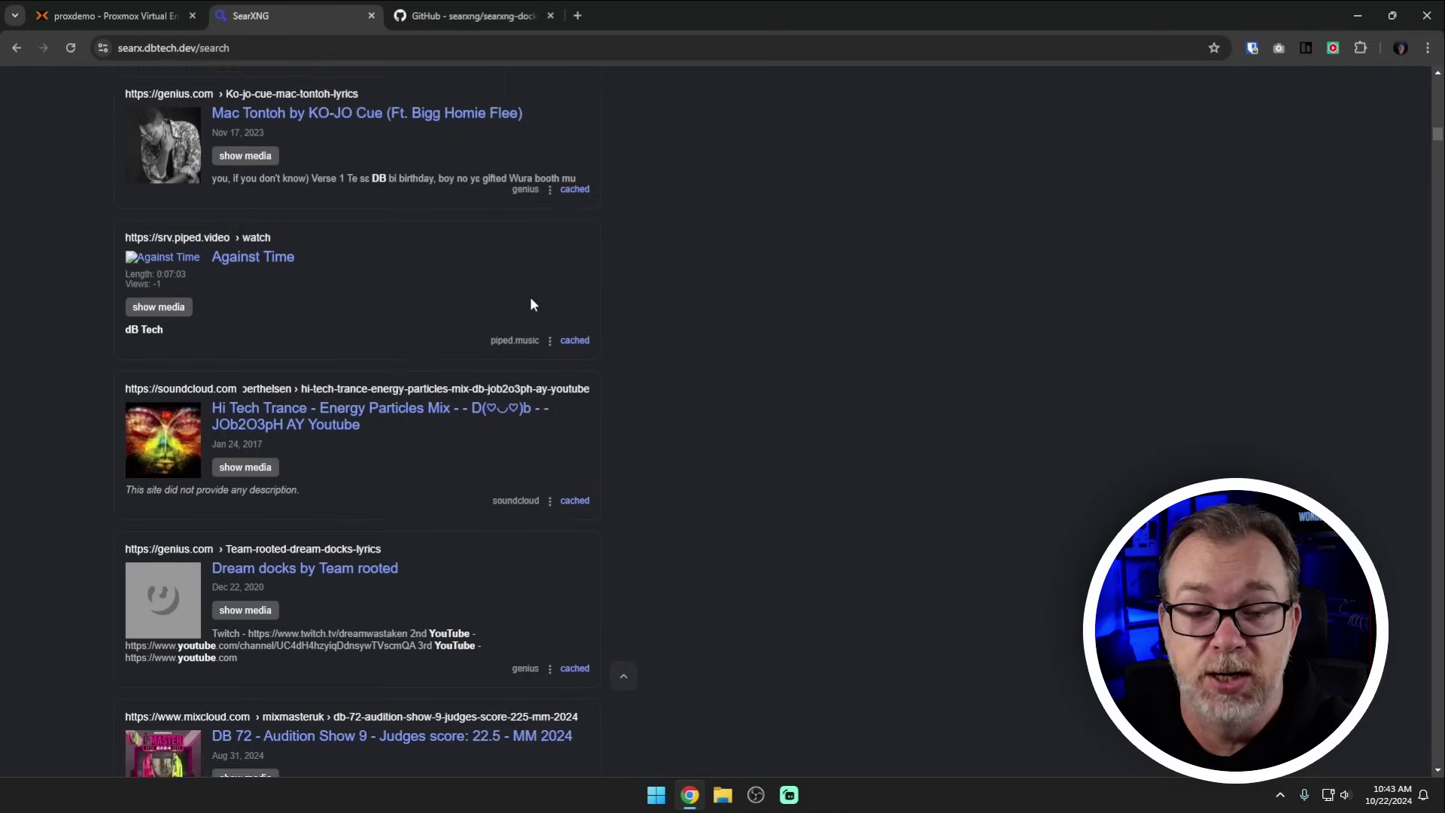
scroll(530, 297, up, 20)
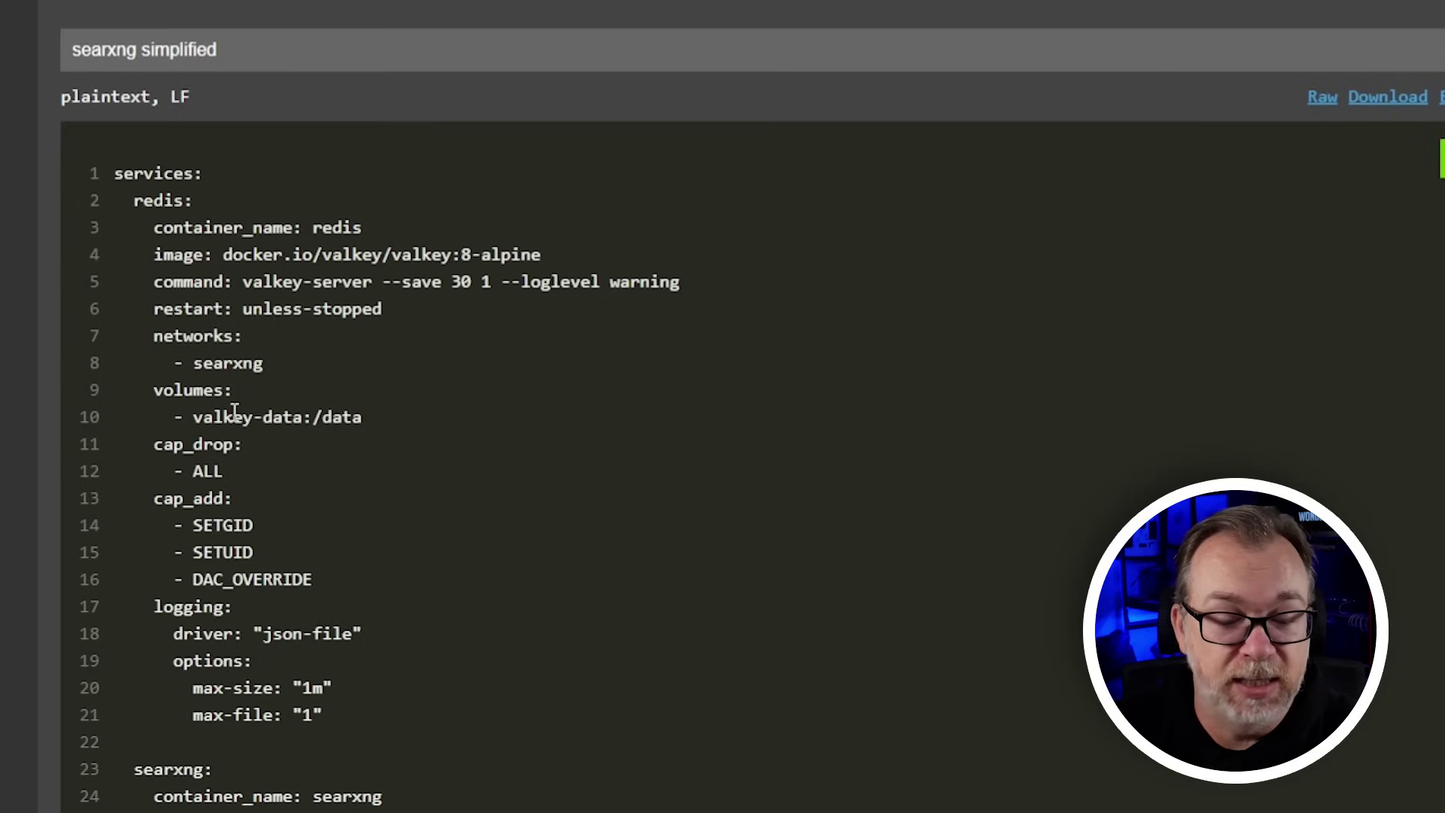
Scroll the 'searxng simplified' paste down to the searxng service's 8181:8080 port mapping
scroll(310, 463, down, 5)
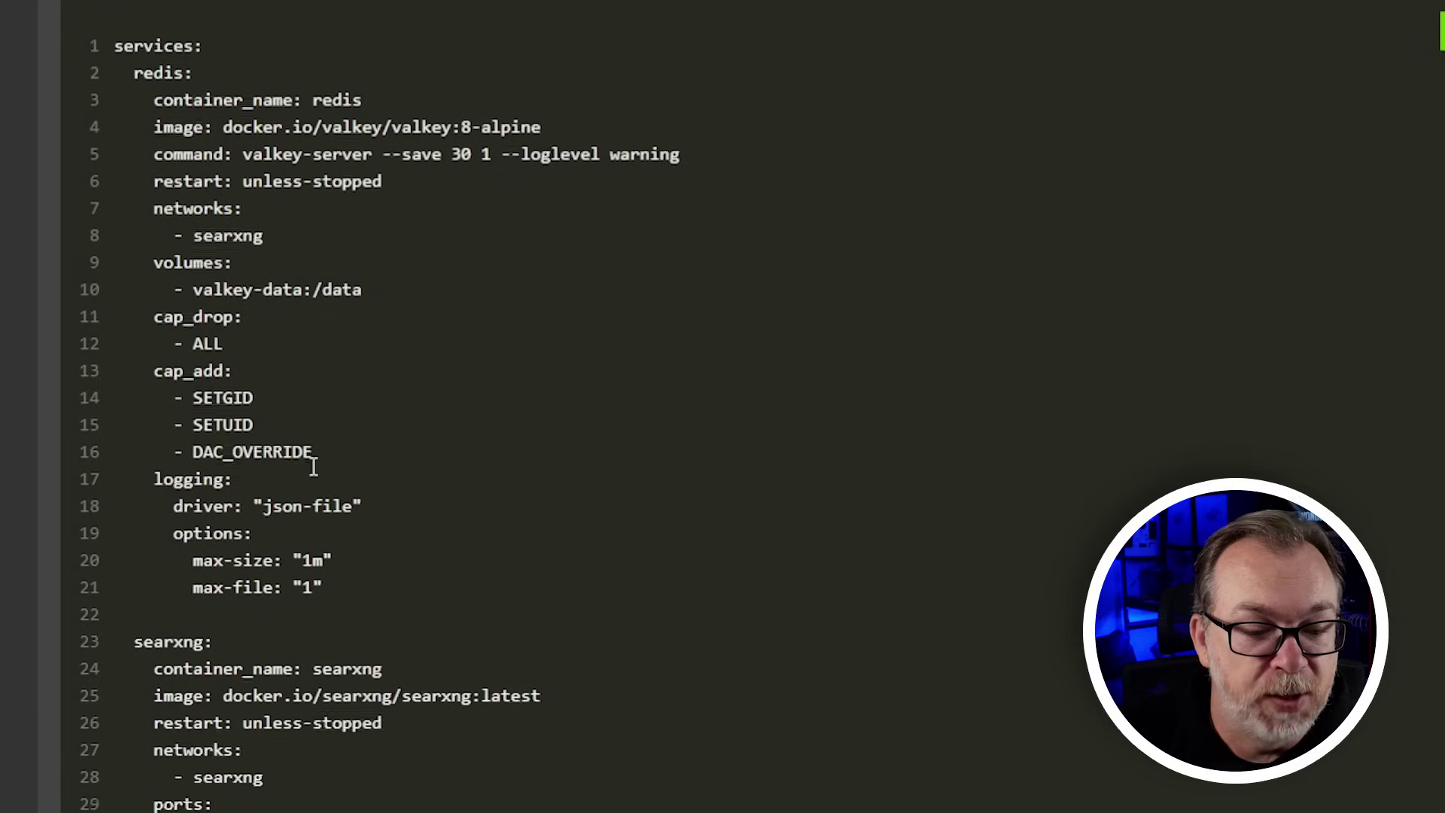
scroll(317, 465, down, 3)
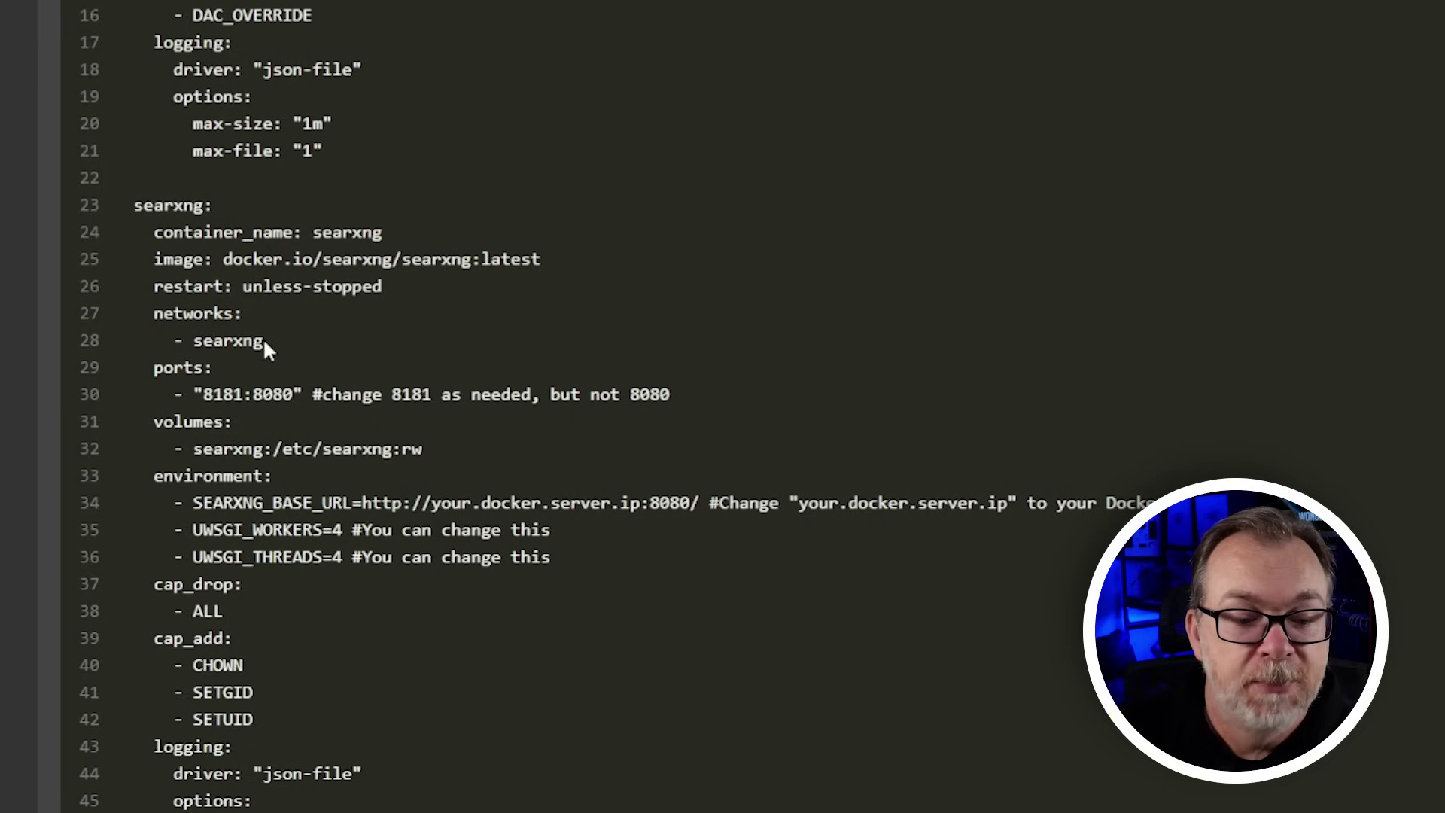
double_click(212, 395)
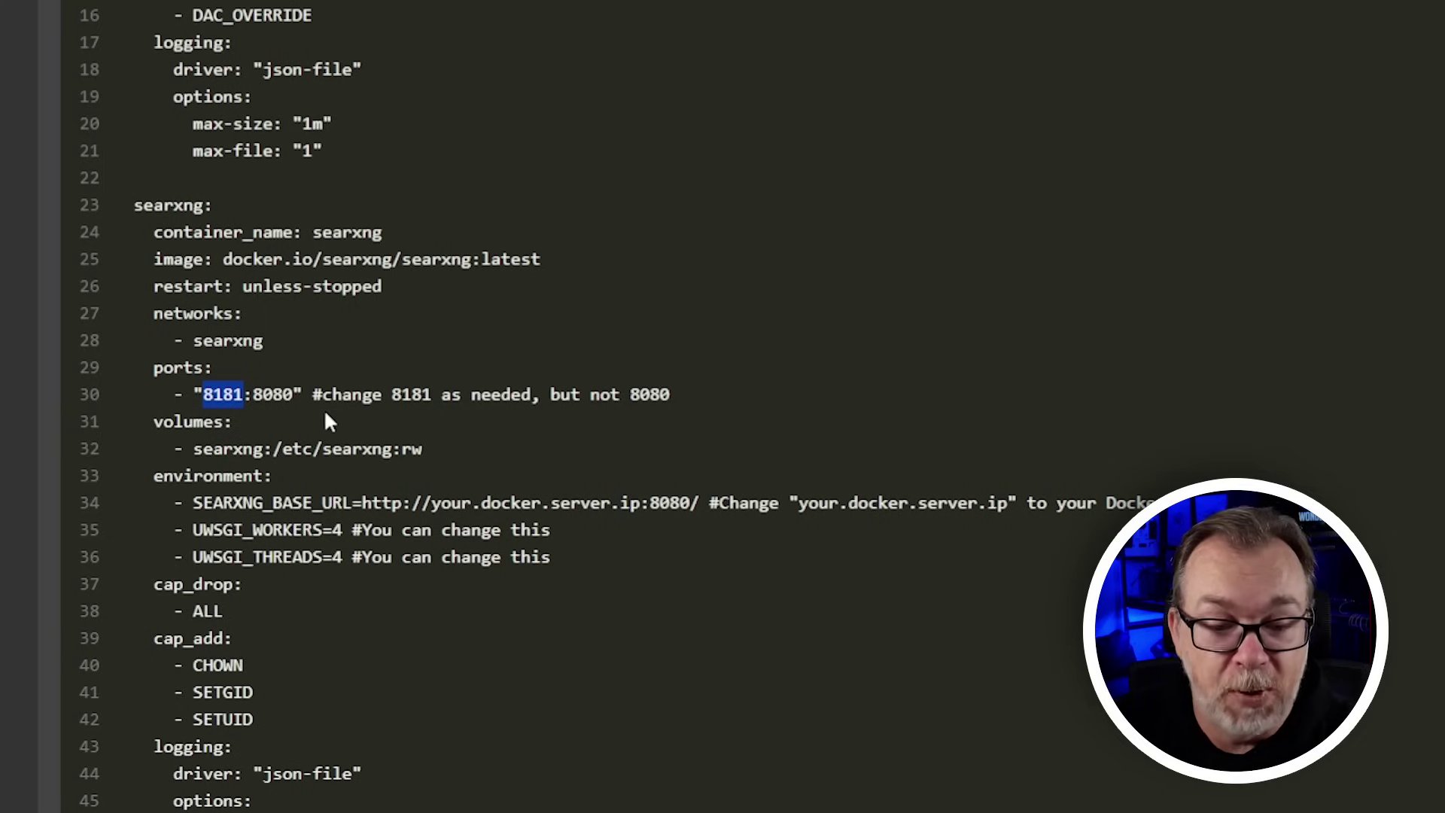
double_click(406, 396)
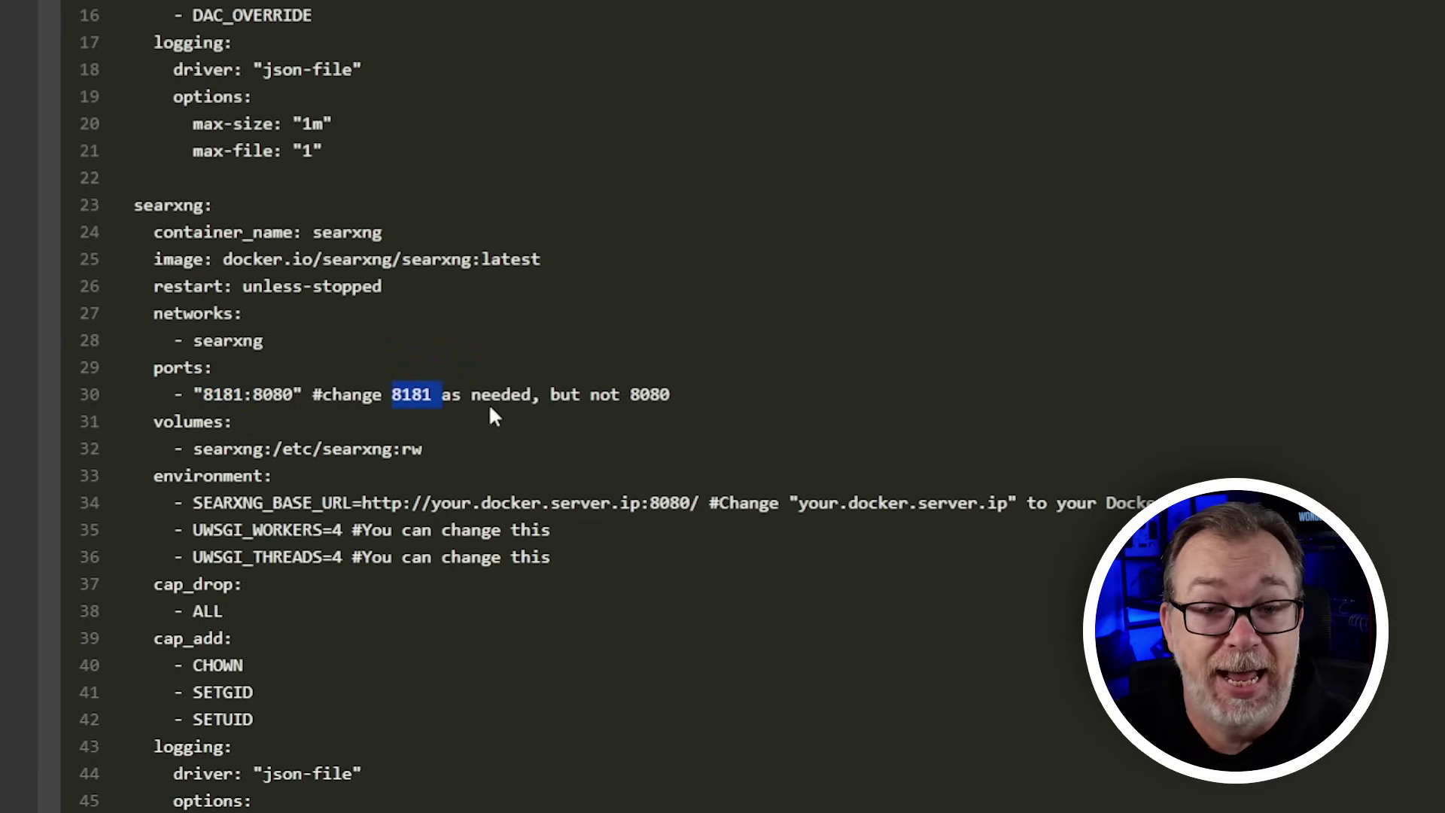
double_click(244, 451)
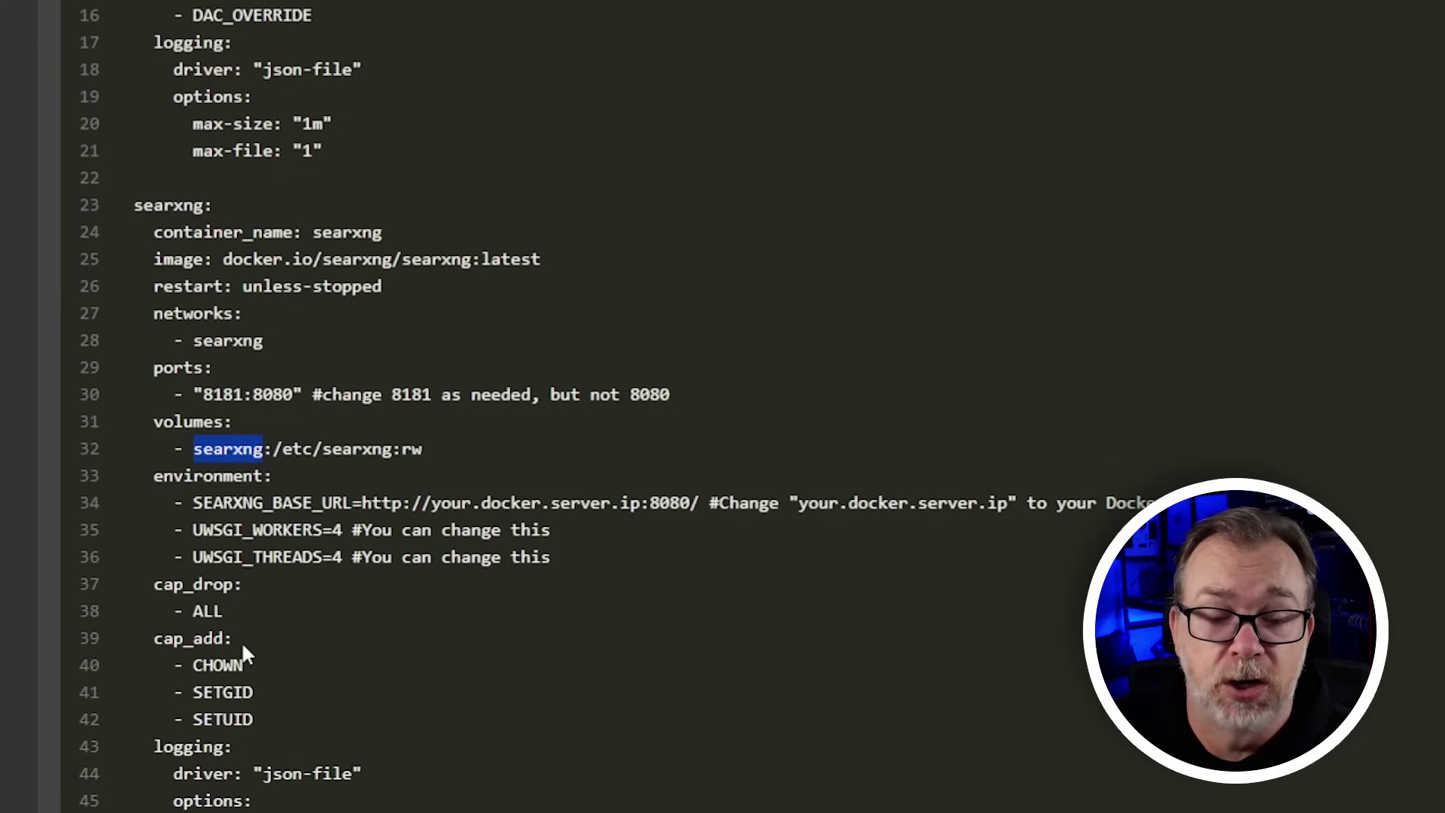
scroll(241, 644, down, 3)
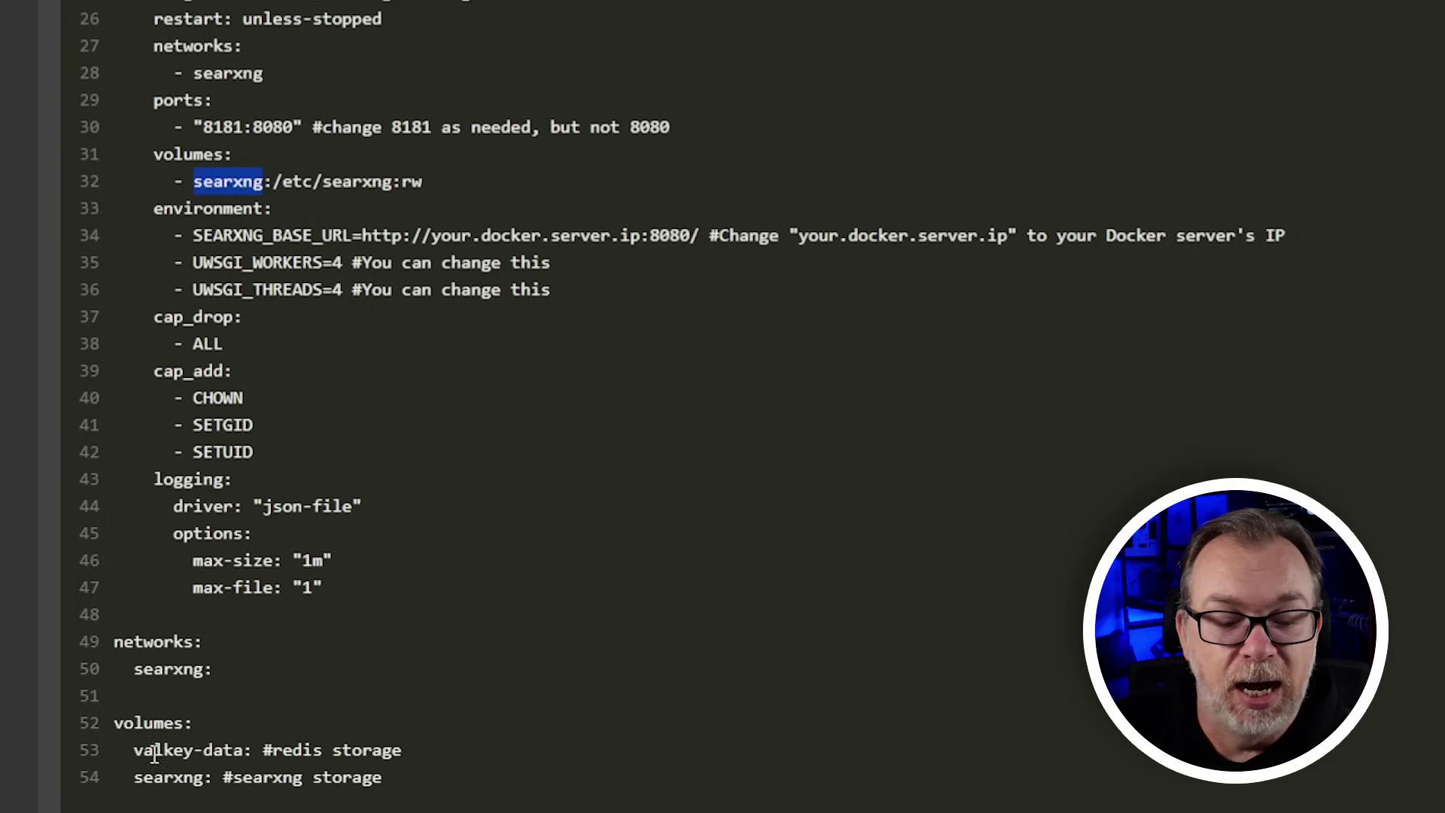
double_click(168, 776)
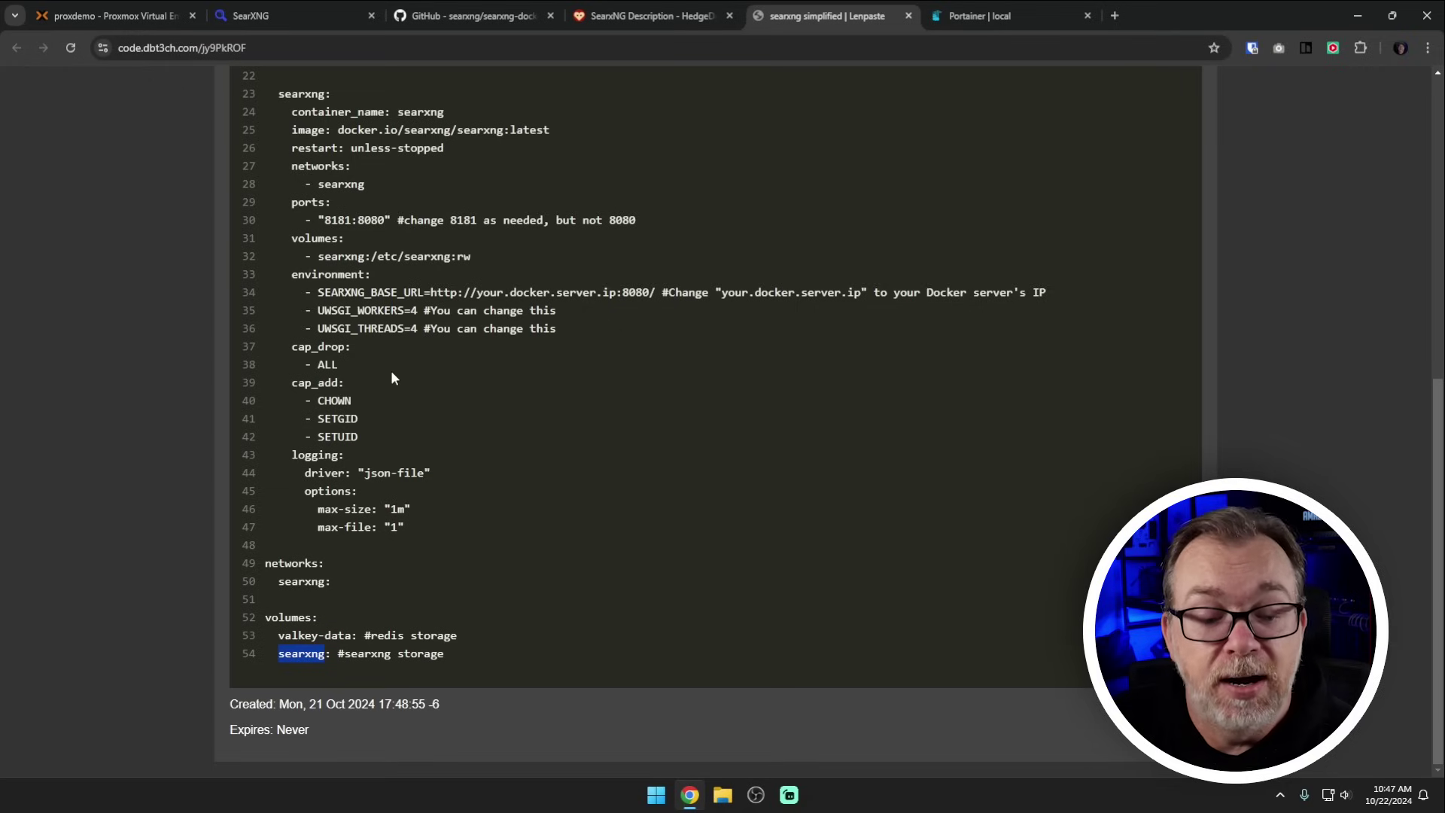
Copy the whole compose file from the paste and open Portainer's Stacks list
scroll(303, 395, up, 7)
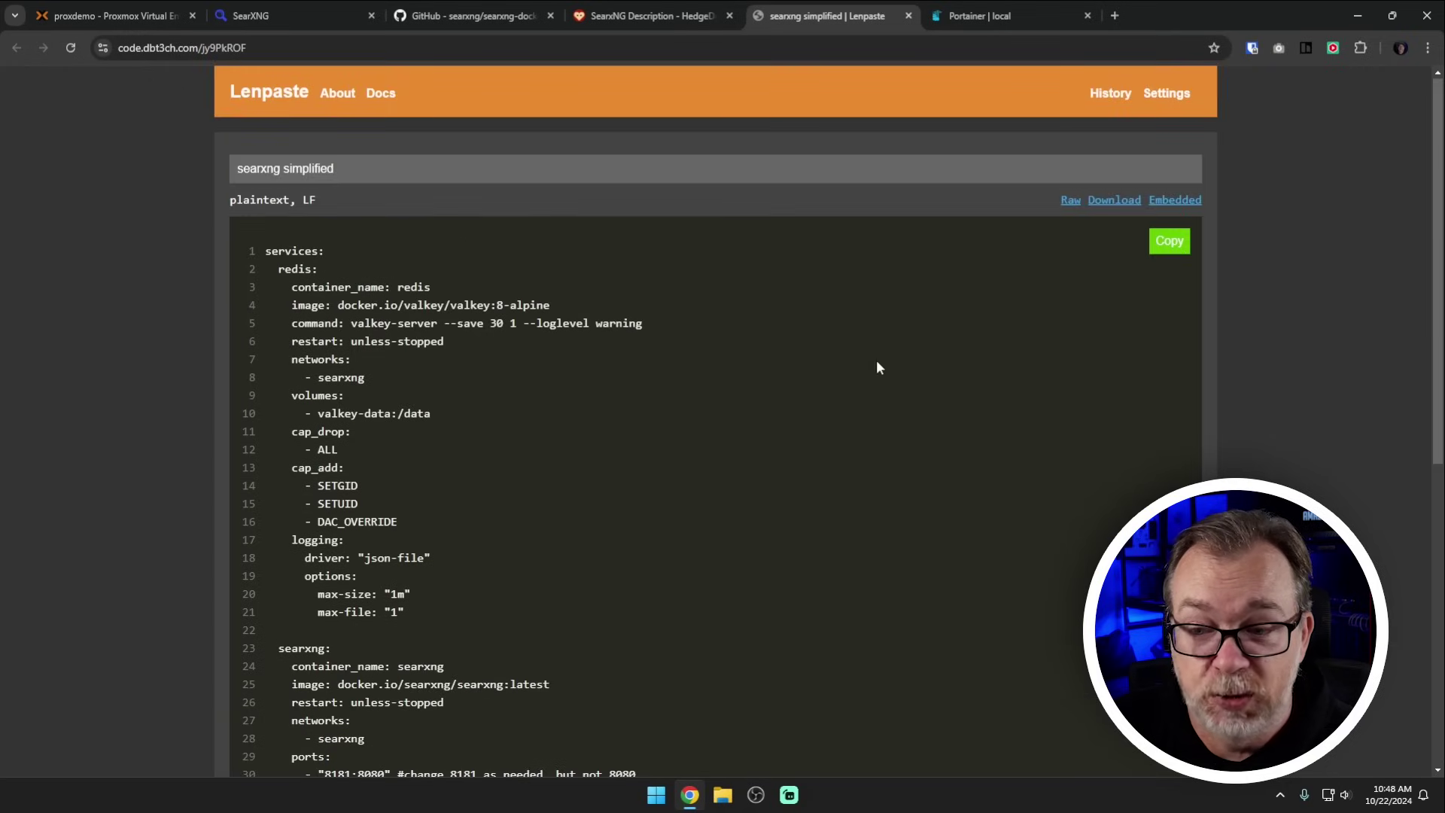
click(1170, 242)
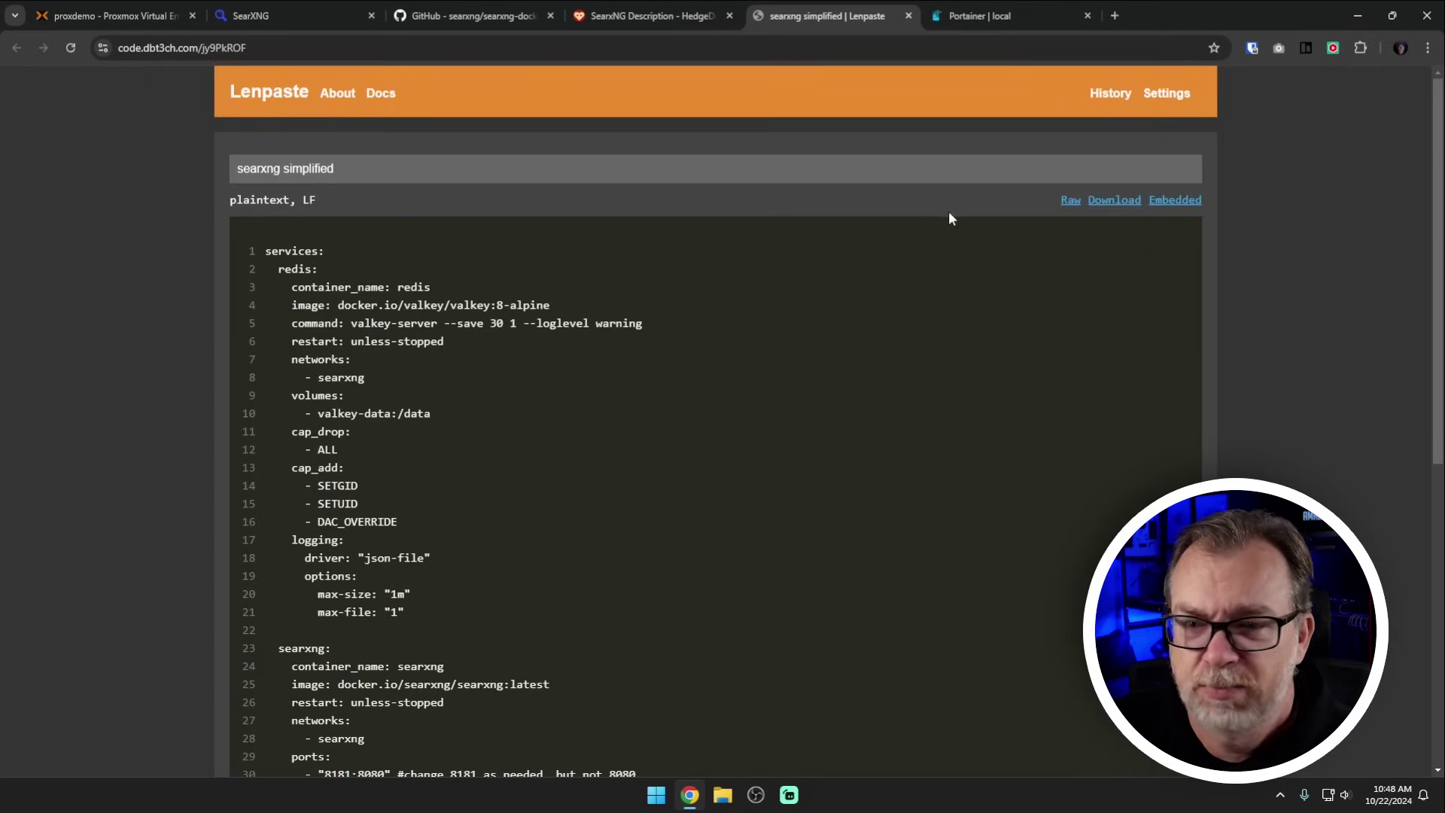
click(971, 18)
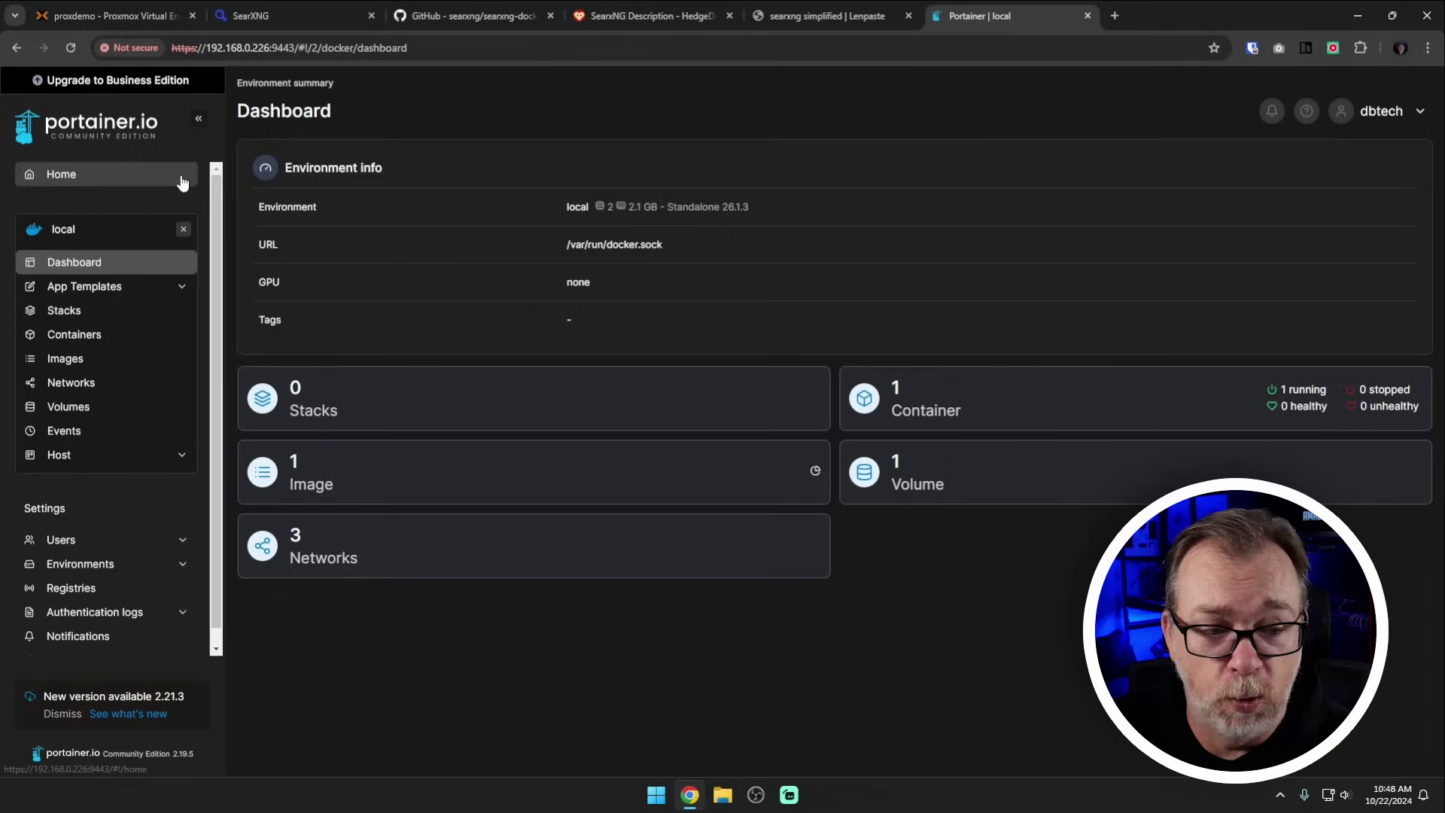
click(57, 312)
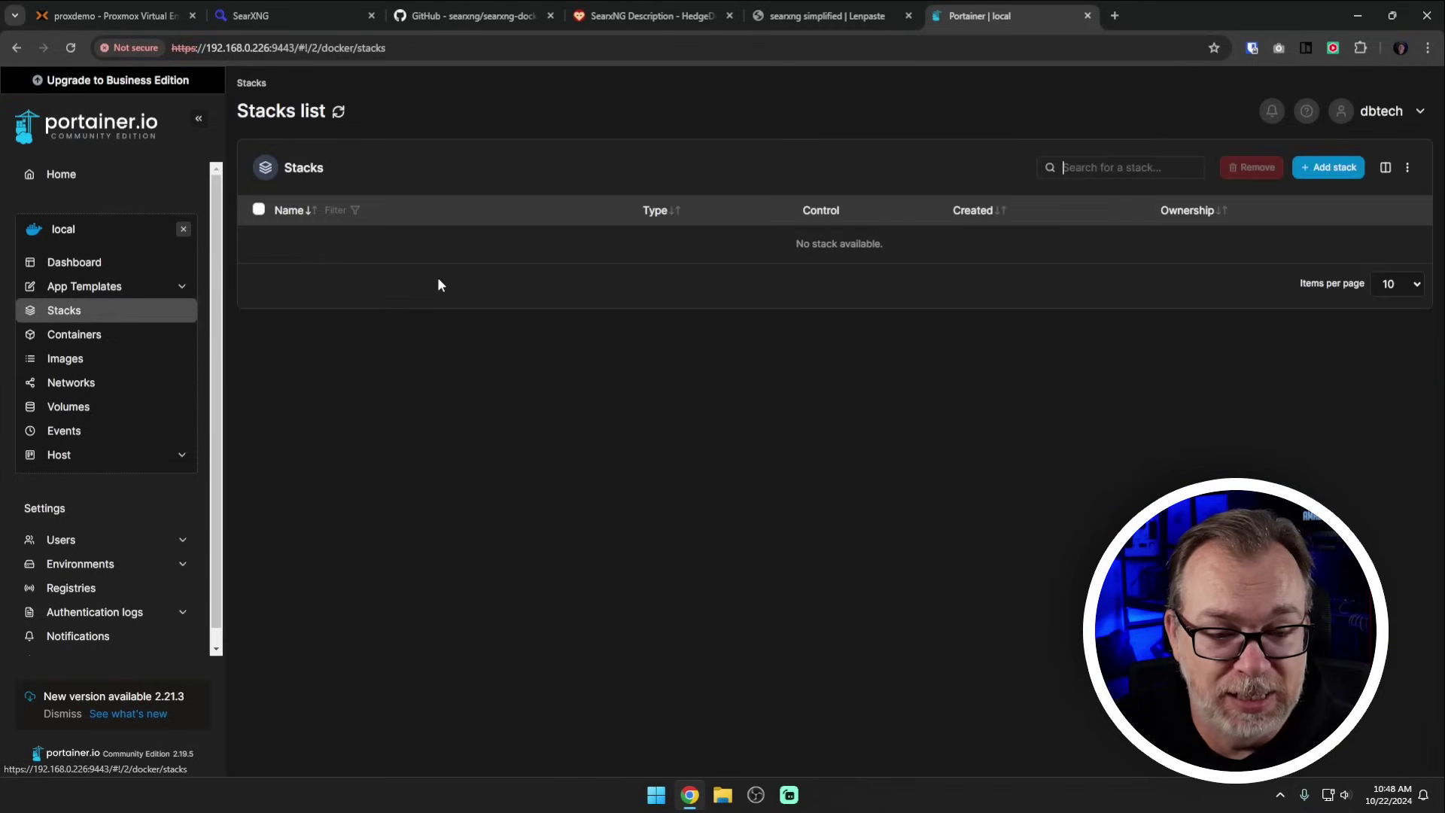
Add a new stack named searxng with the copied compose file pasted into the editor
click(1323, 165)
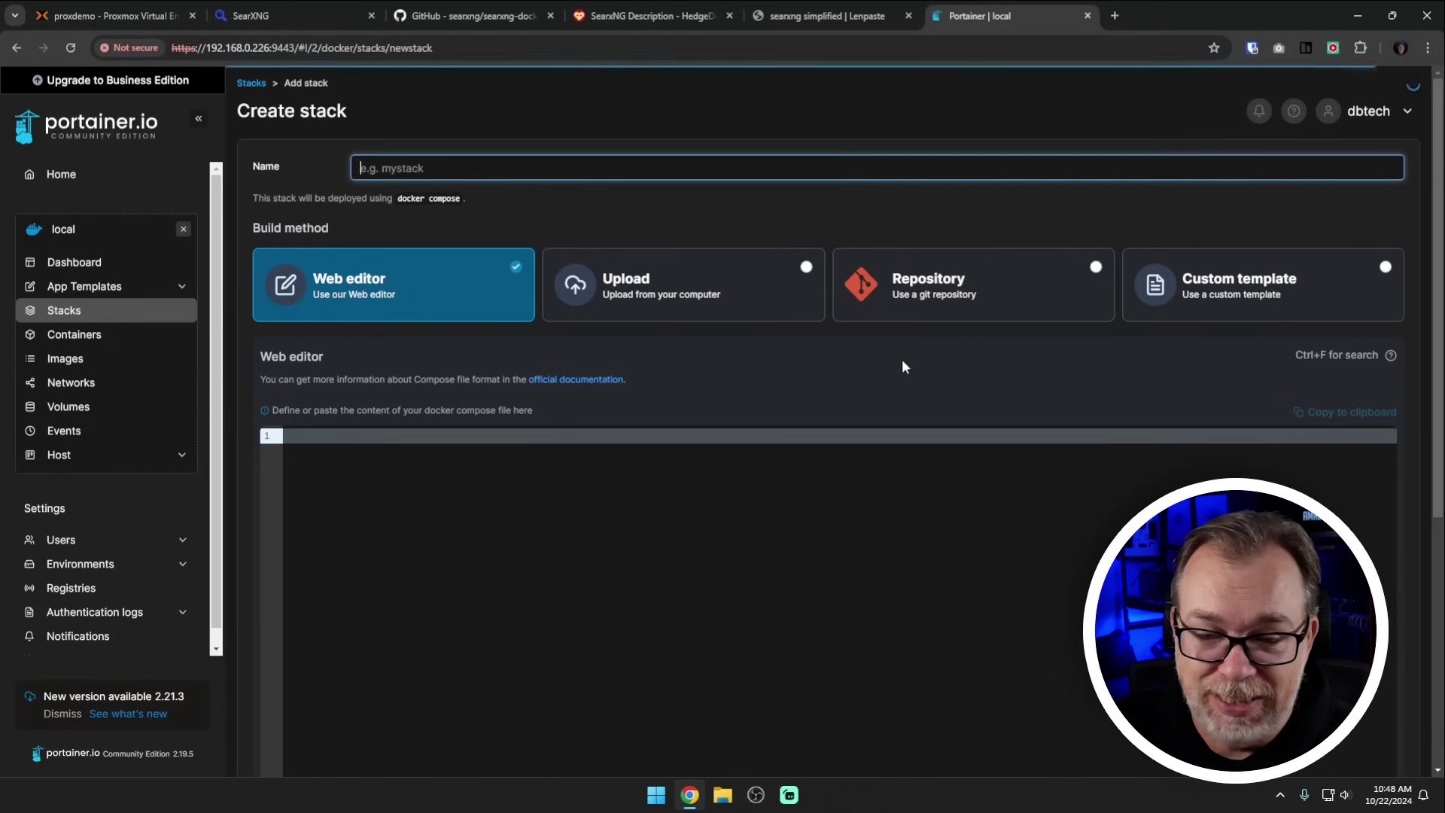
click(768, 490)
key(ctrl+v)
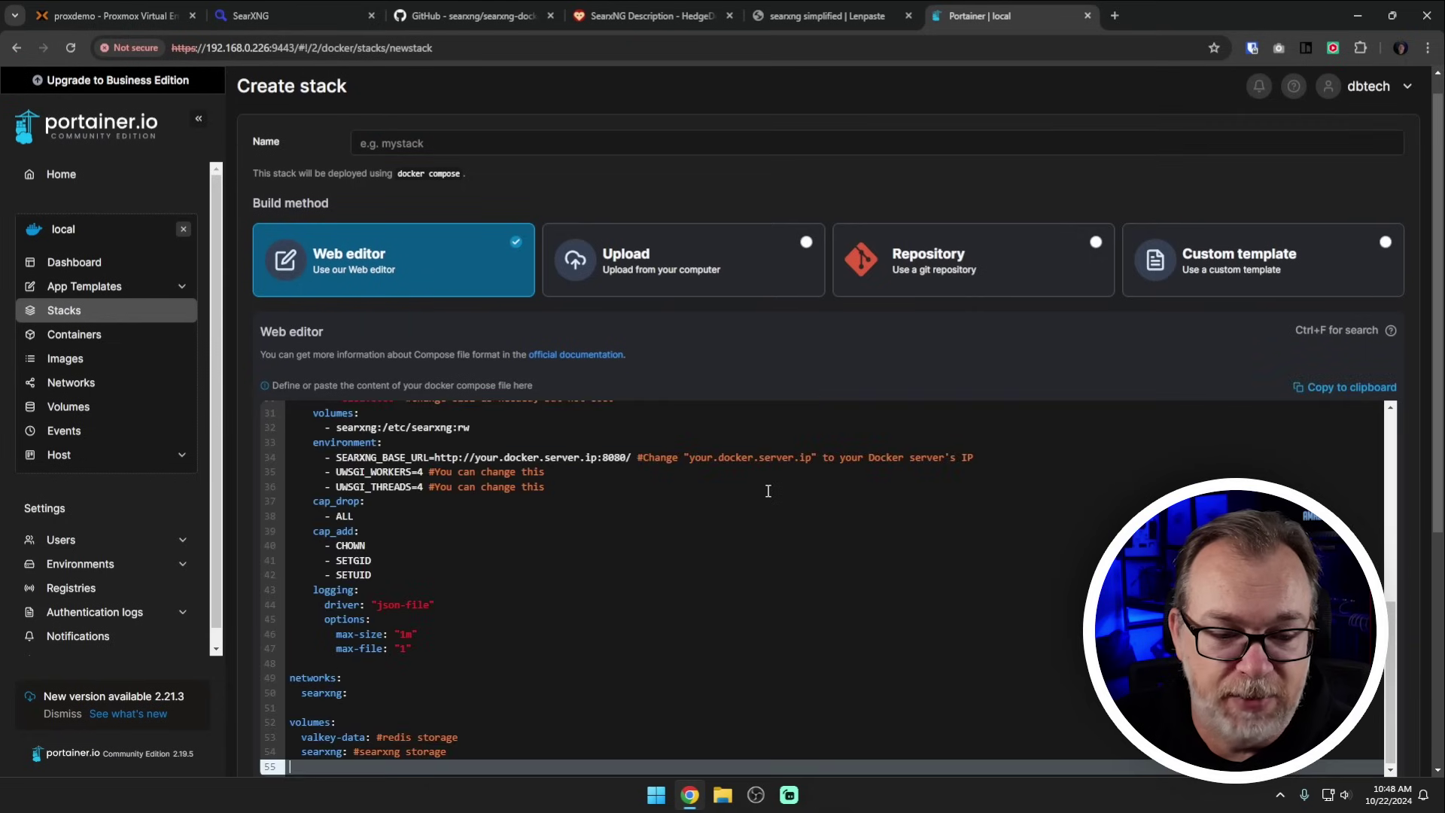
click(421, 143)
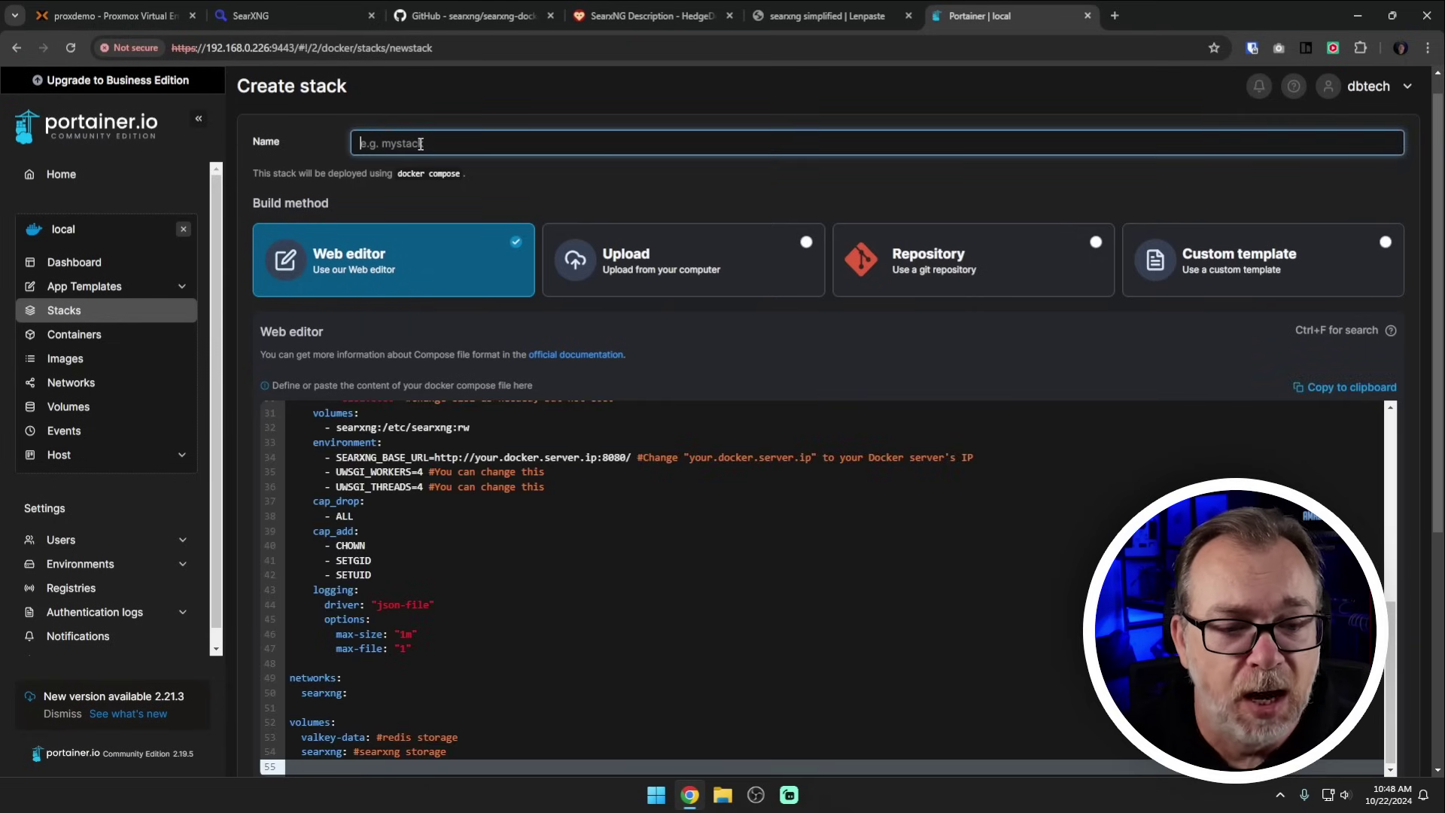
text(searxng)
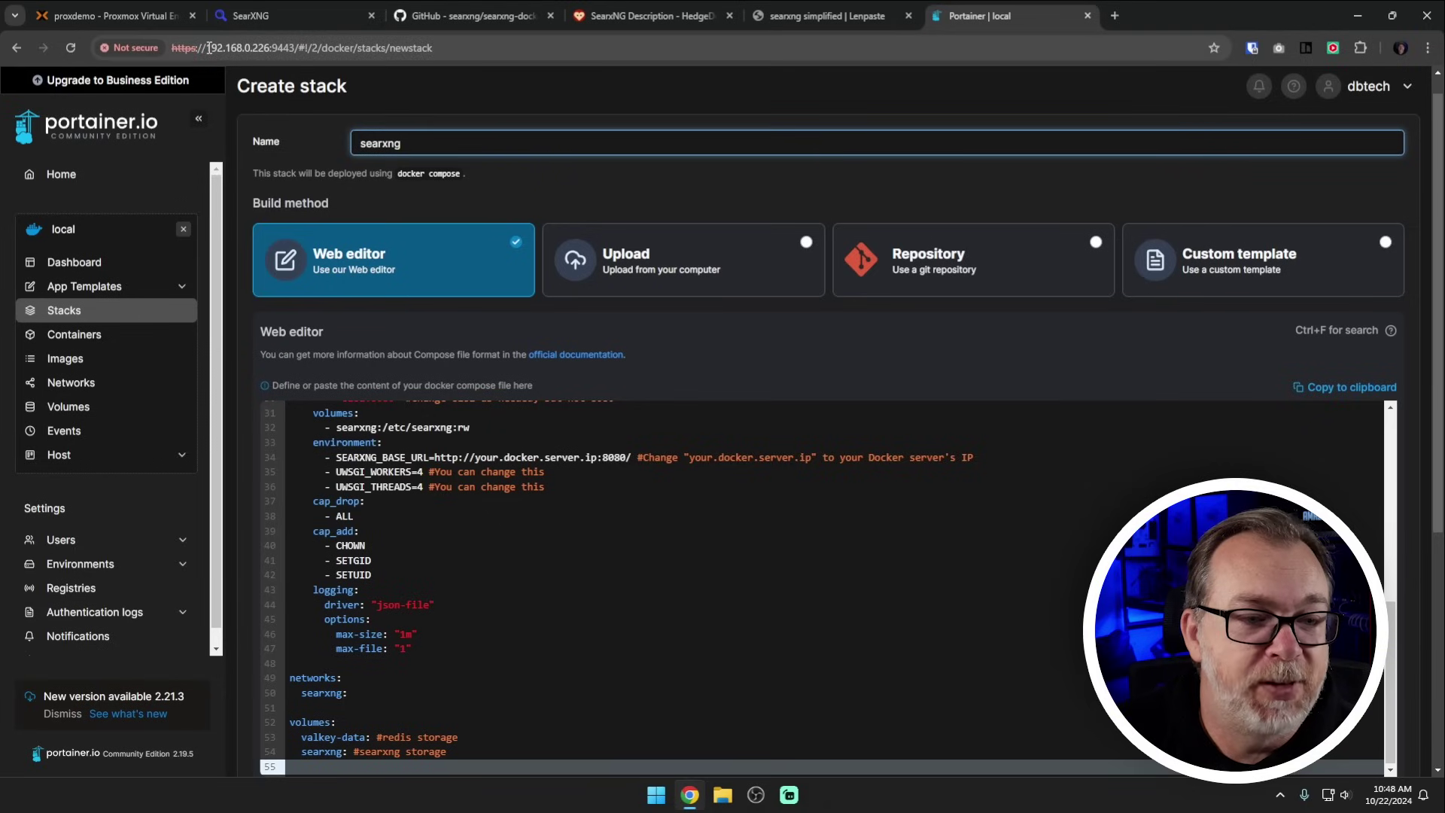
Set SEARXNG_BASE_URL to the server IP 192.168.0.226 on port 8181
drag(205, 48, 272, 50)
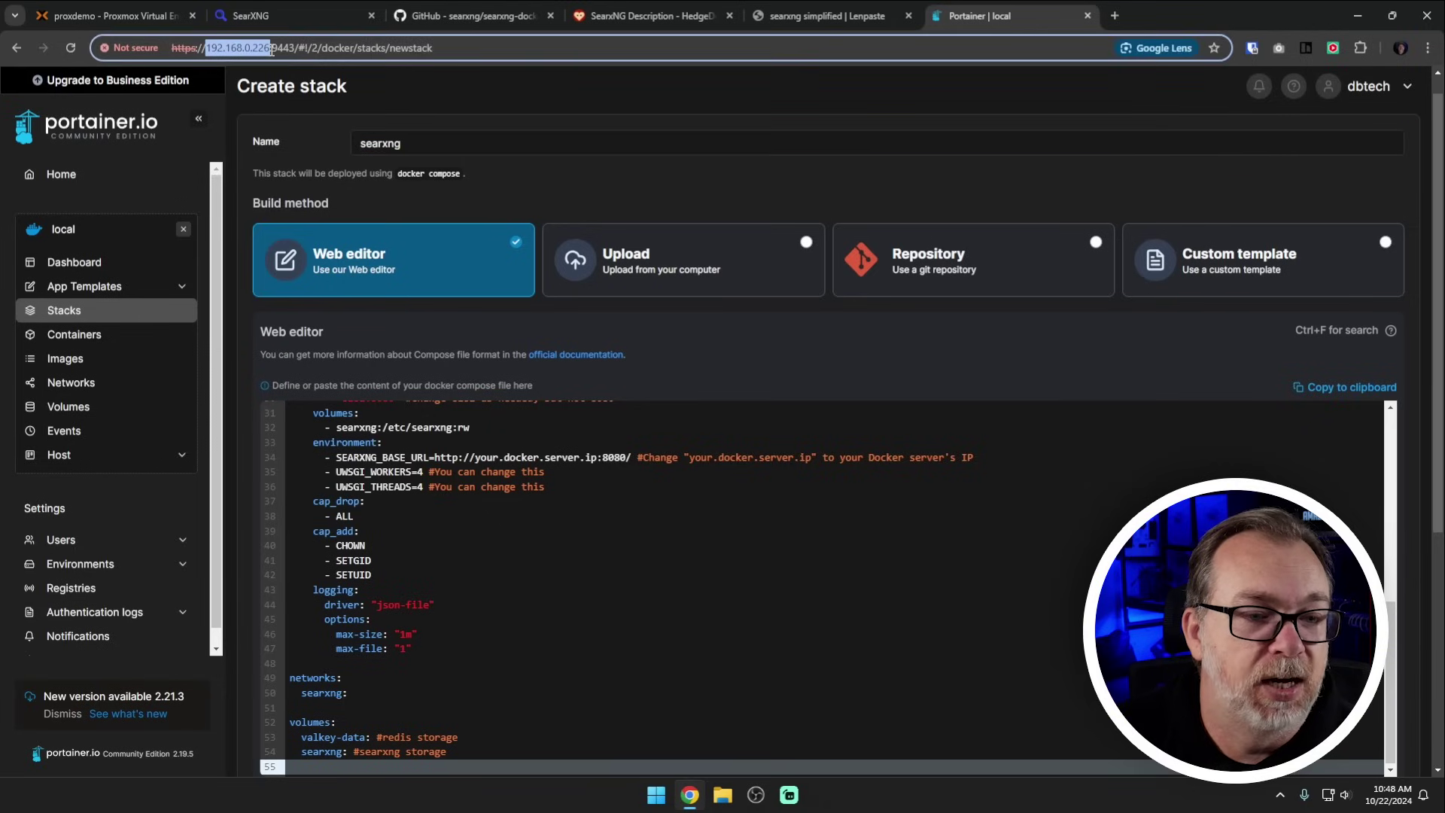
click(476, 458)
drag(476, 458, 583, 457)
key(ctrl+v)
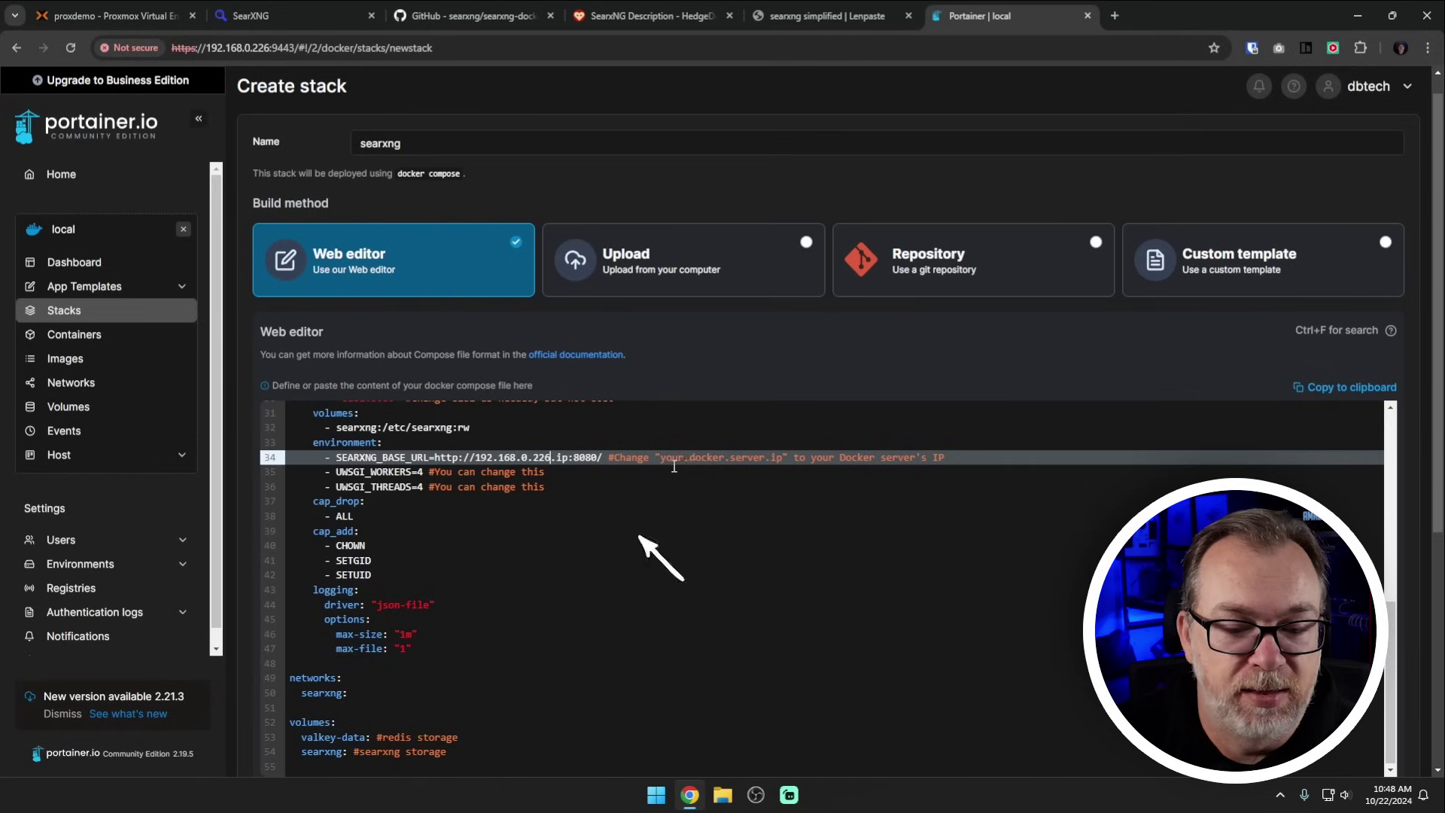
click(580, 457)
key(Delete)
key(Delete)
key(Delete)
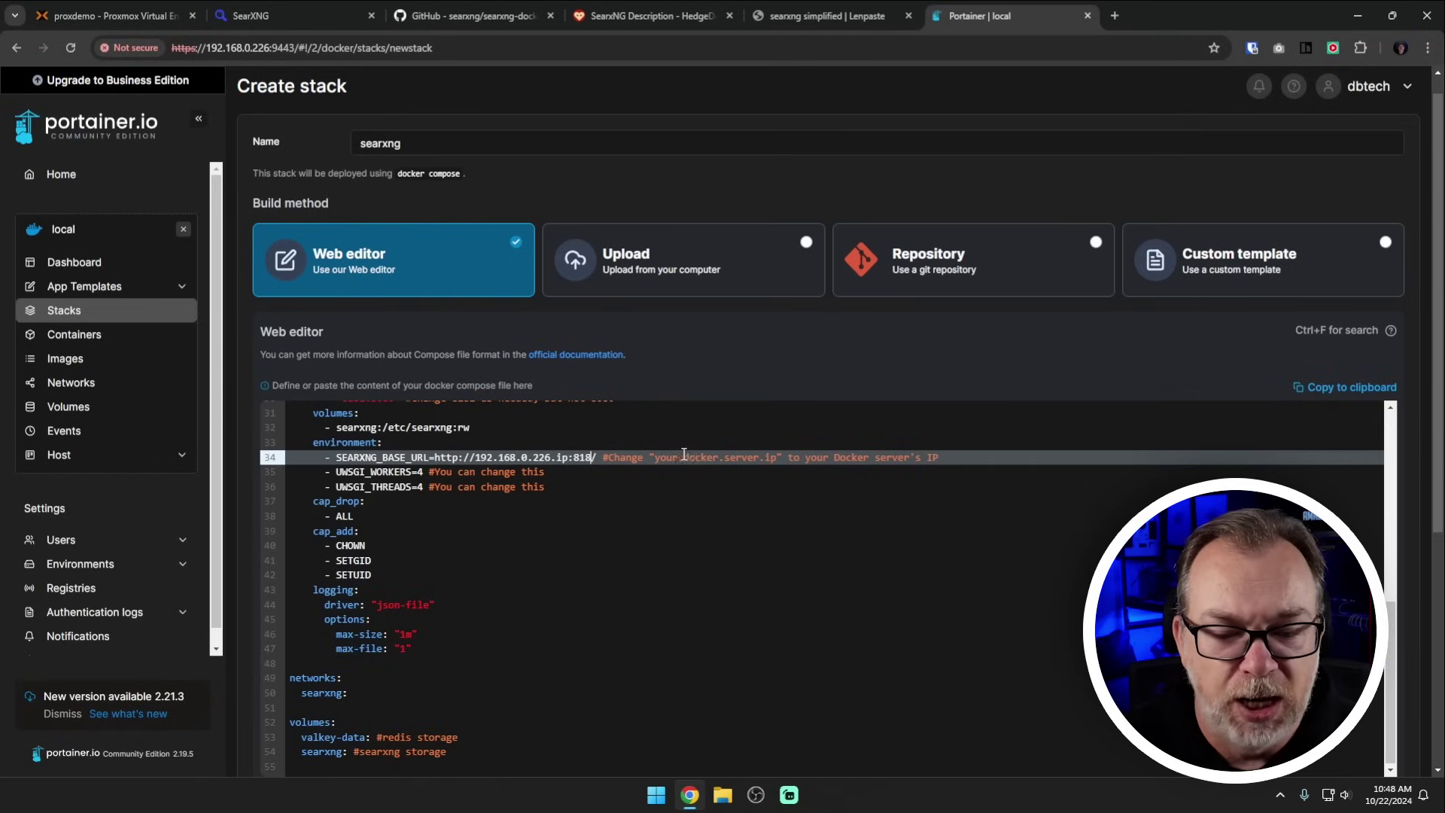
text(181)
scroll(447, 527, up, 10)
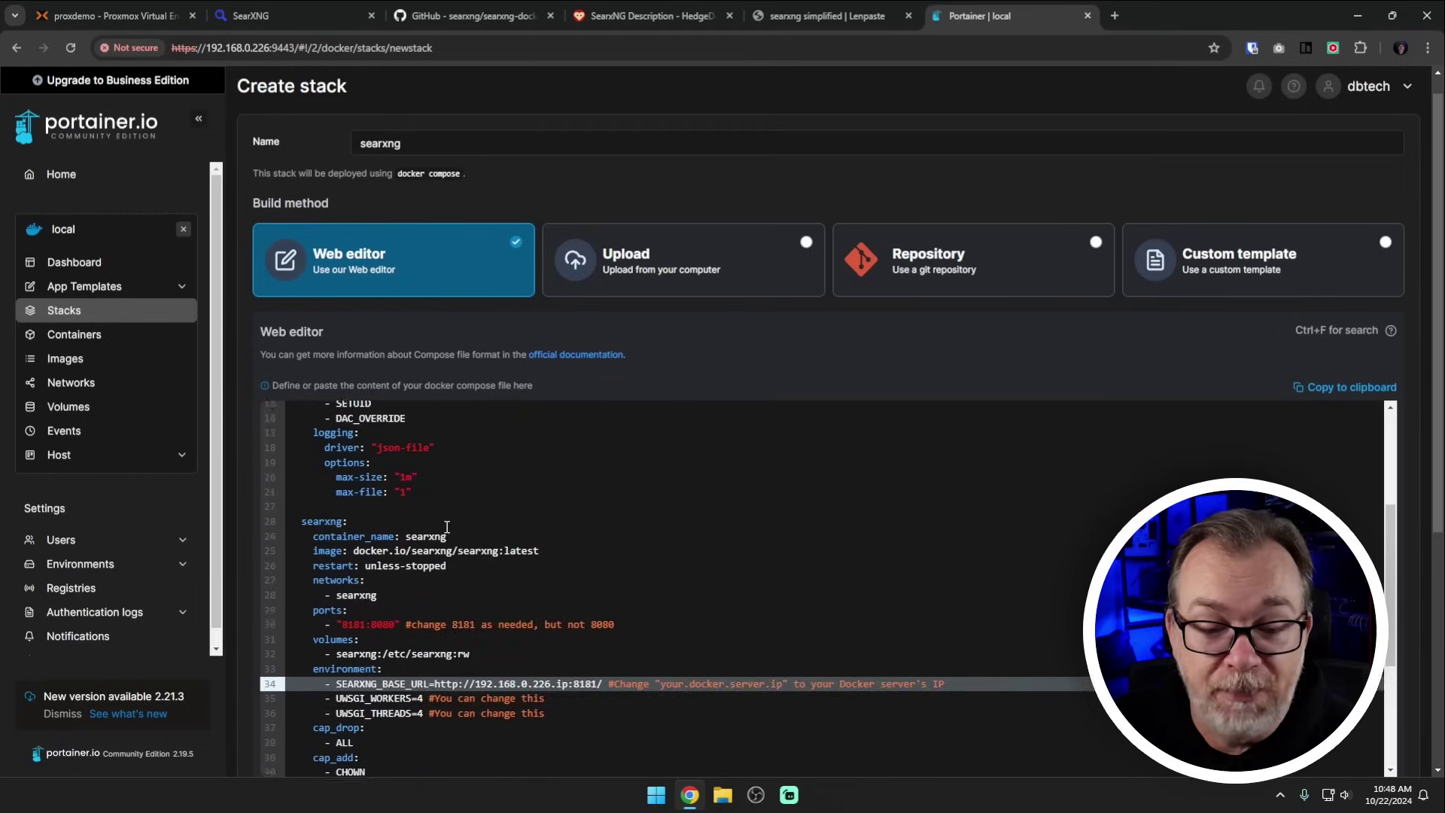
scroll(447, 527, up, 1)
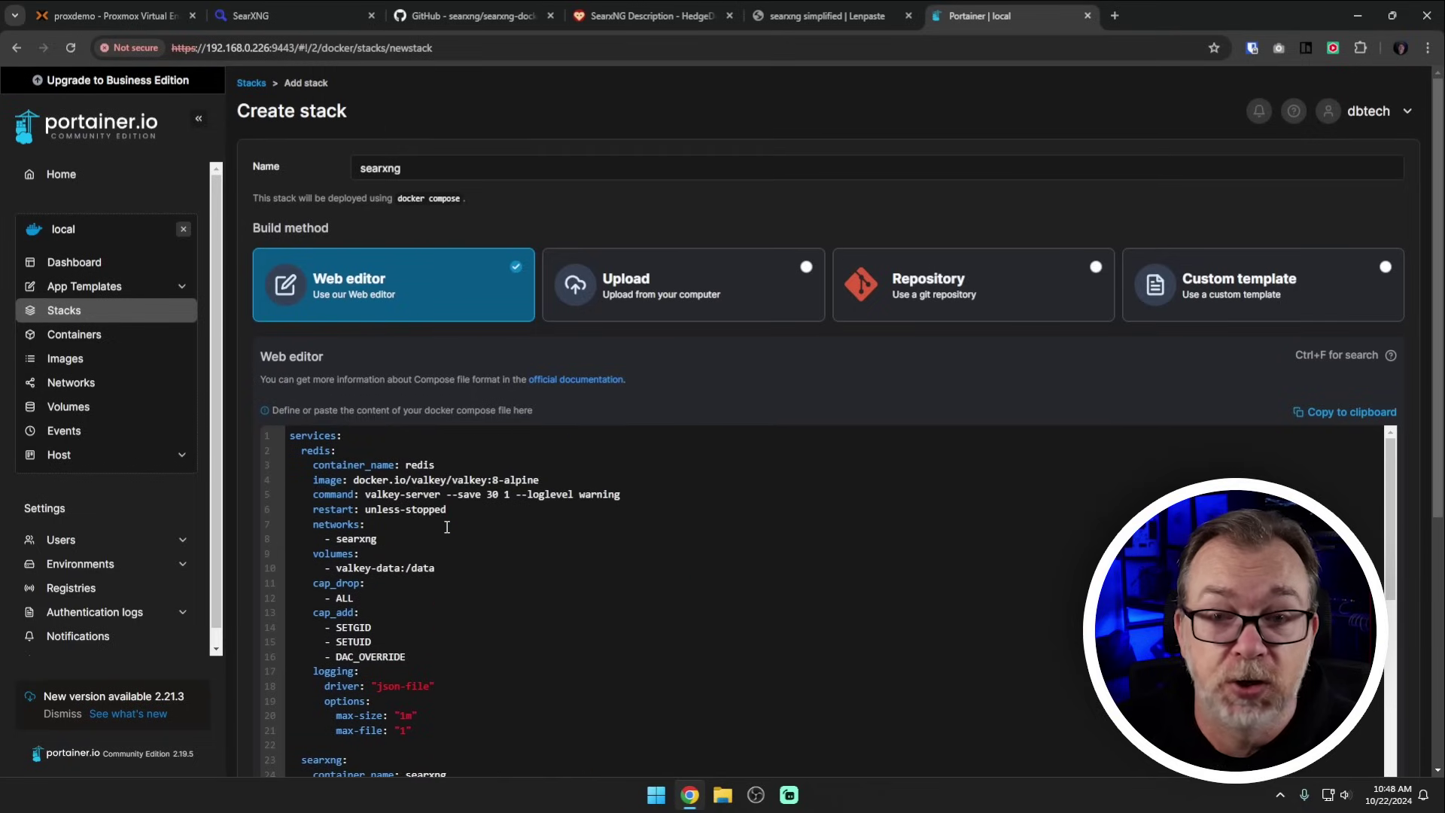
scroll(447, 527, down, 10)
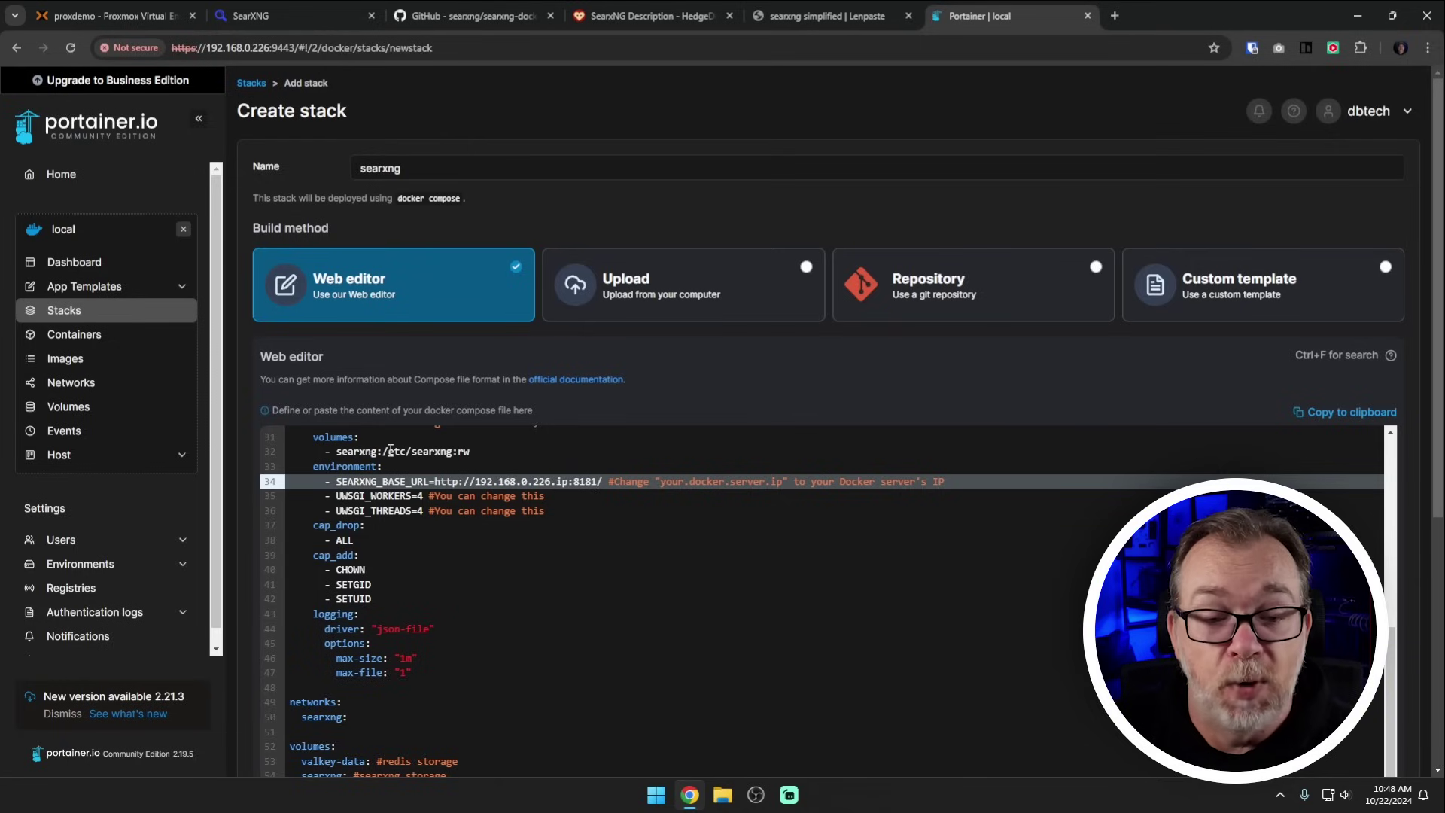
scroll(394, 433, down, 5)
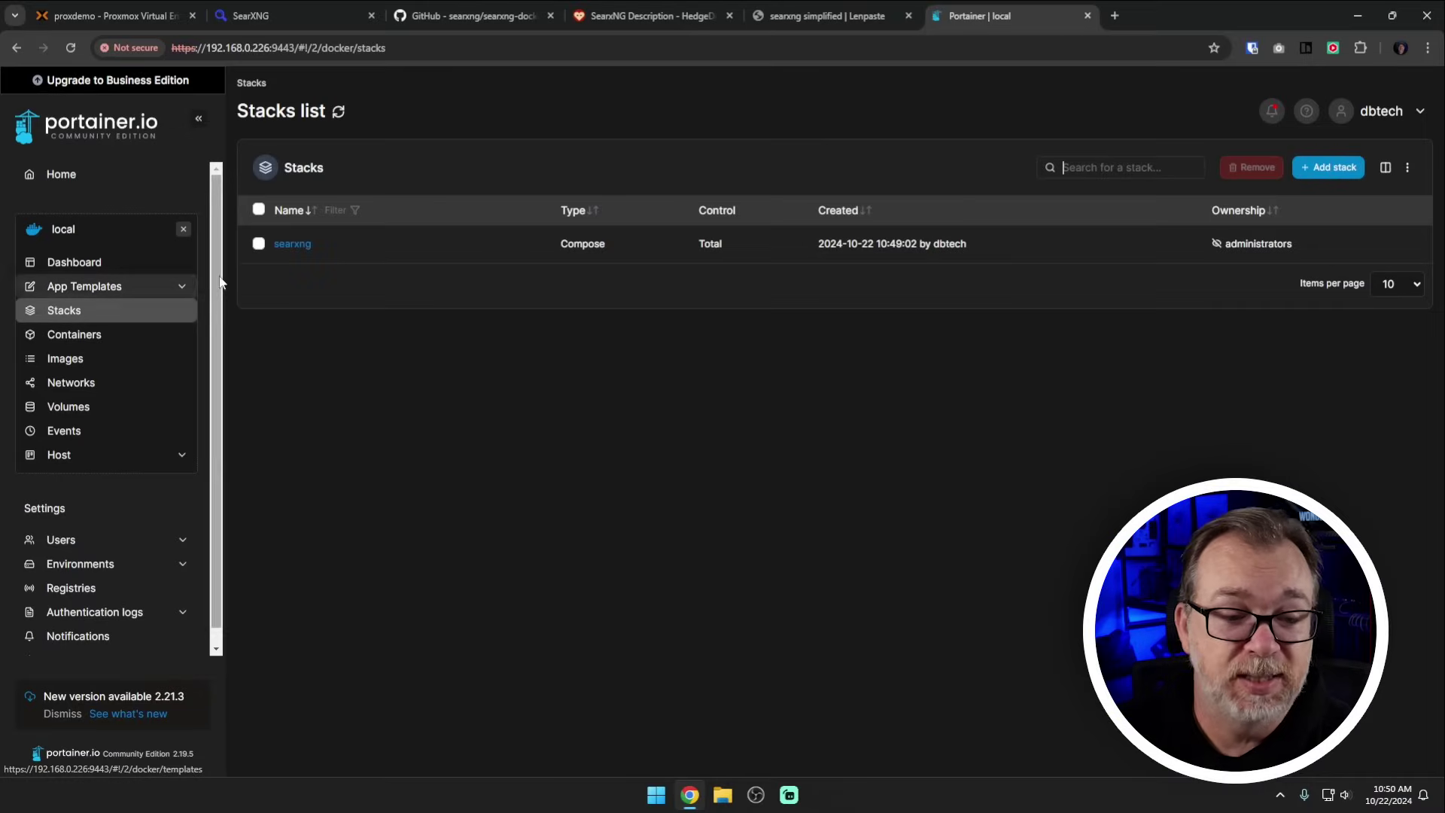
Open the deployed searxng stack's details
click(293, 245)
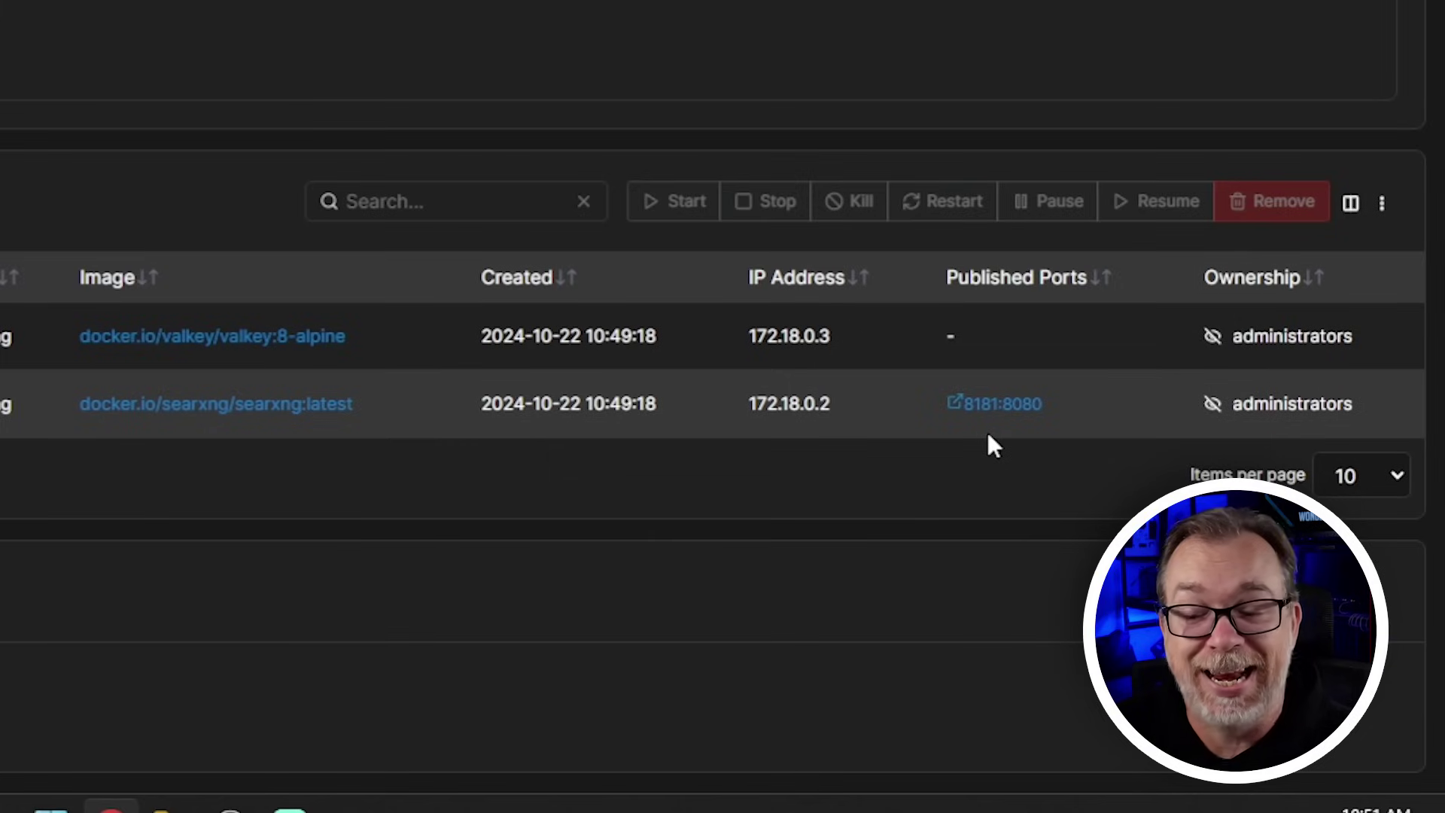
click(982, 414)
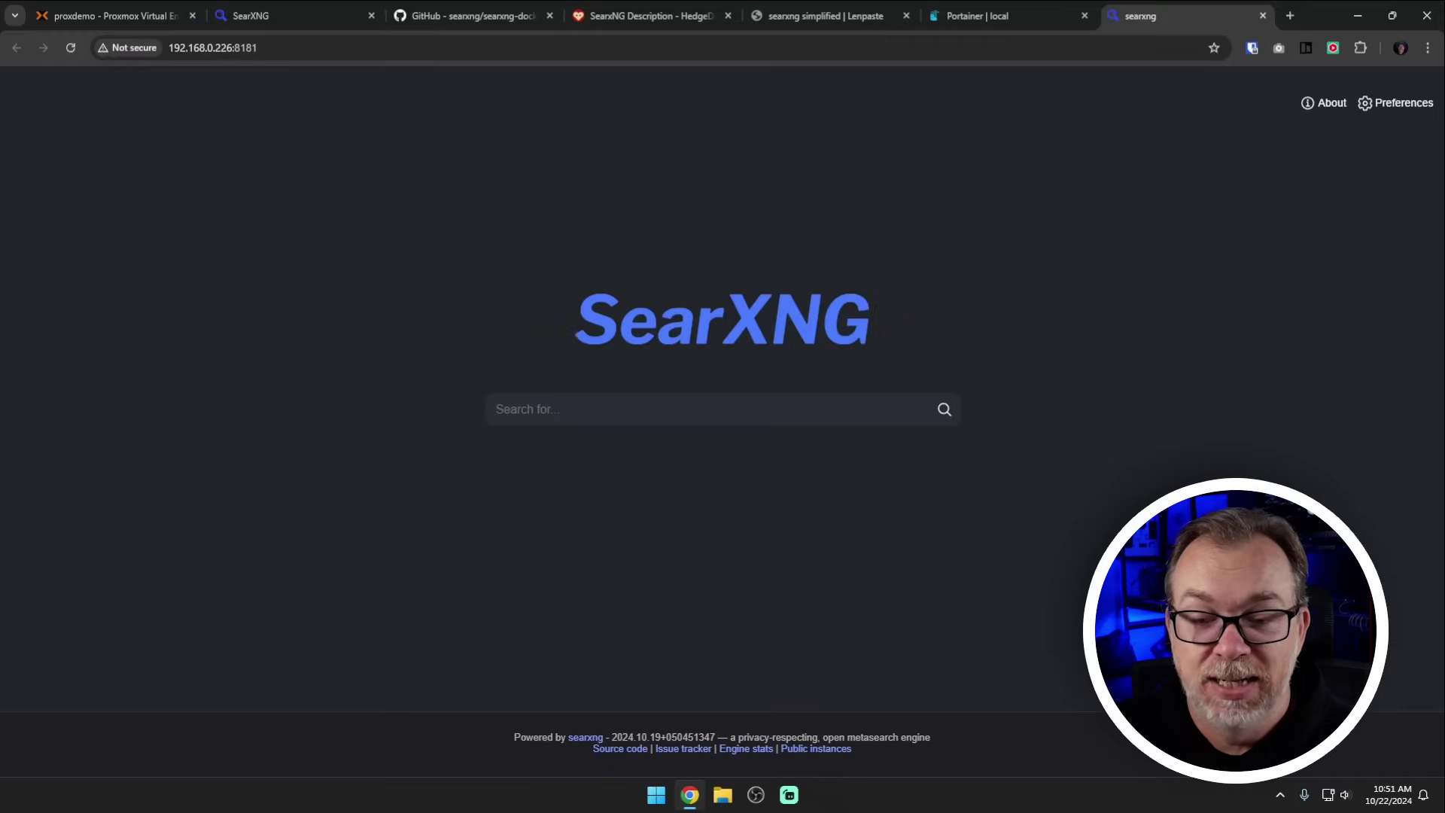